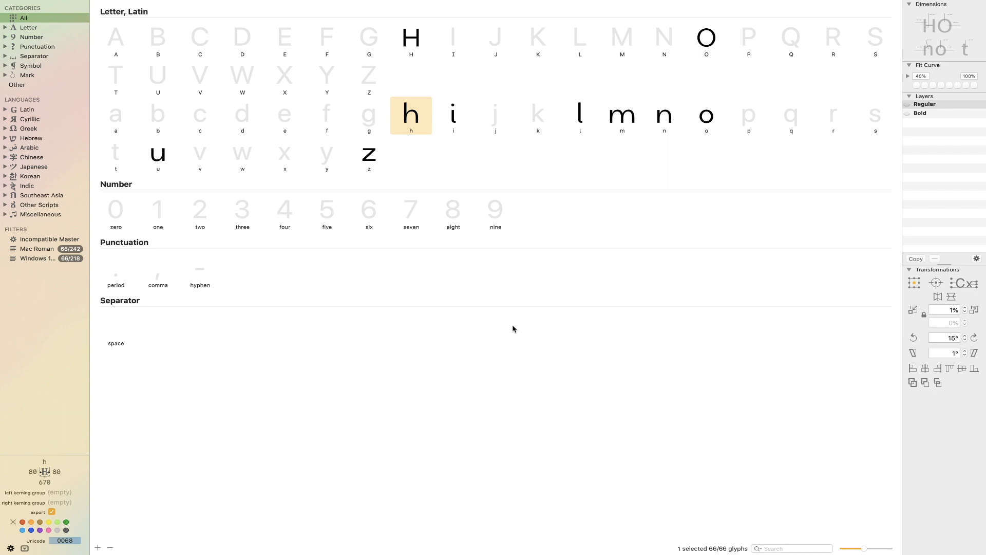
Open the capital H glyph for editing and extend the sample text to read HhOn.
{"action": "double_click", "coordinate": [396, 37]}
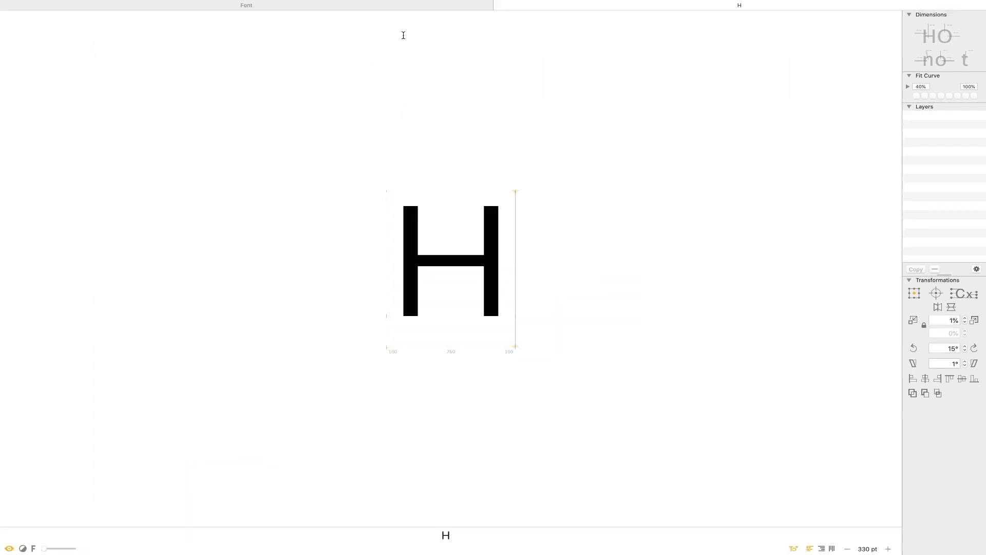
{"action": "type", "text": "h"}
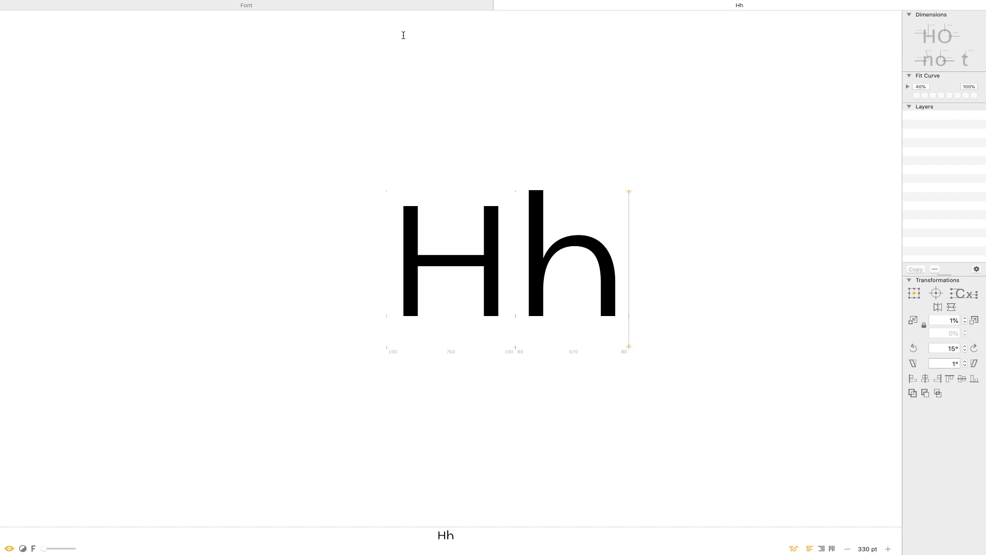
{"action": "type", "text": "On"}
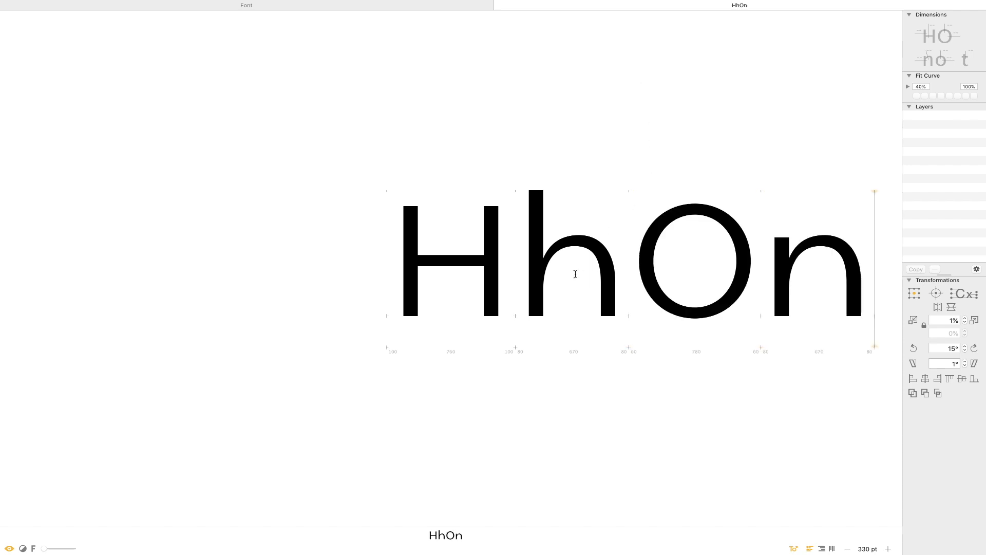
Copy the capital H's outlines and paste them into the lowercase h glyph, raised above the arch as a width reference.
{"action": "double_click", "coordinate": [472, 272]}
{"action": "key", "text": "super+a"}
{"action": "double_click", "coordinate": [576, 287]}
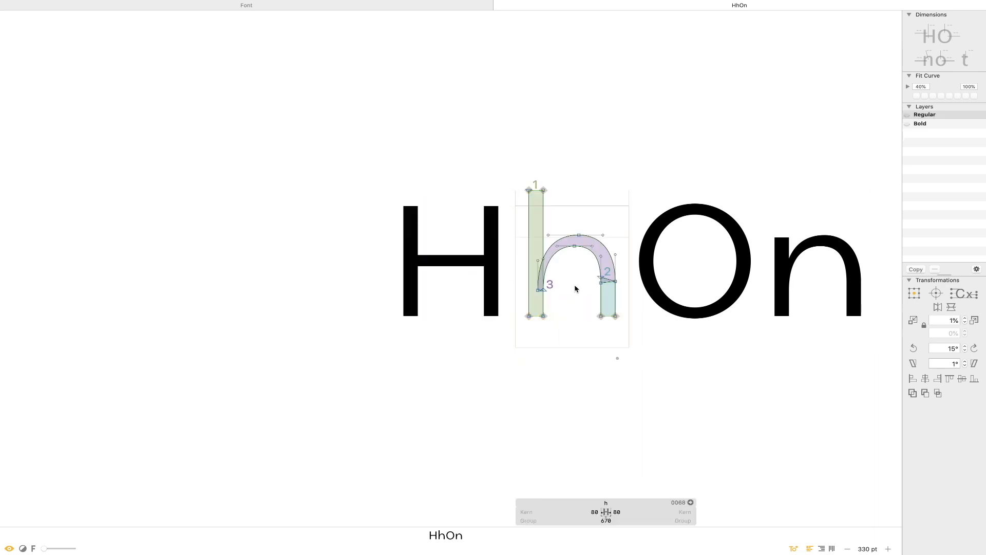
{"action": "key", "text": "super+v"}
{"action": "left_click_drag", "start_coordinate": [619, 269], "coordinate": [633, 218]}
{"action": "left_click", "coordinate": [616, 216]}
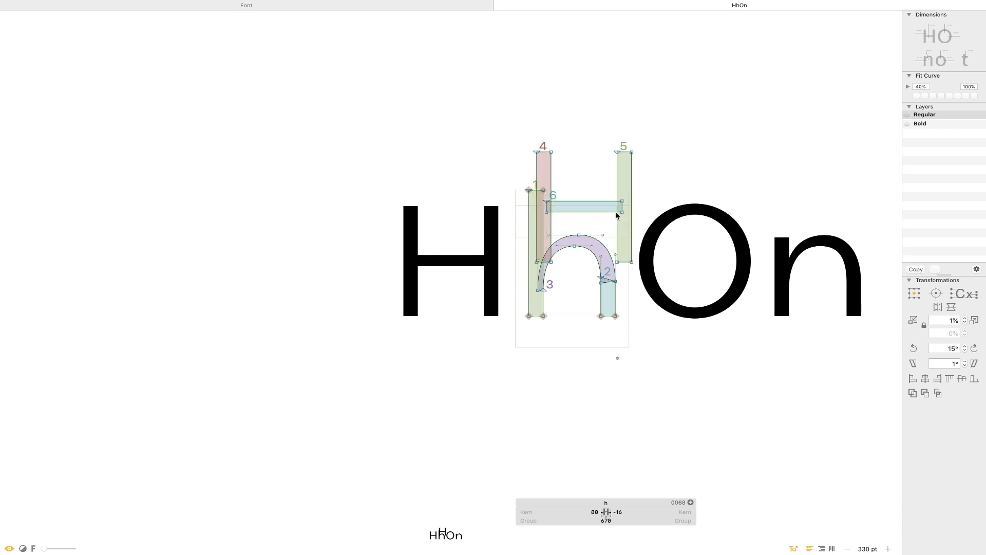
Select all three pasted H shapes and align their left stem with the left stem of the h.
{"action": "left_click", "coordinate": [620, 192]}
{"action": "left_click", "coordinate": [605, 205], "text": "shift"}
{"action": "left_click", "coordinate": [551, 177], "text": "shift"}
{"action": "left_click_drag", "start_coordinate": [552, 175], "coordinate": [545, 171]}
{"action": "key", "text": "z"}
{"action": "left_click_drag", "start_coordinate": [653, 125], "coordinate": [485, 391]}
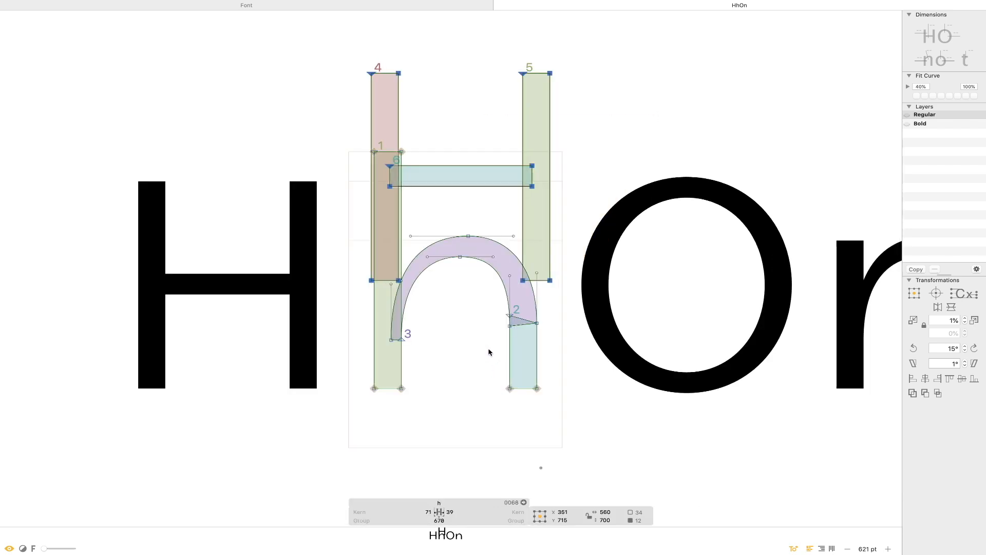
{"action": "left_click", "coordinate": [470, 375]}
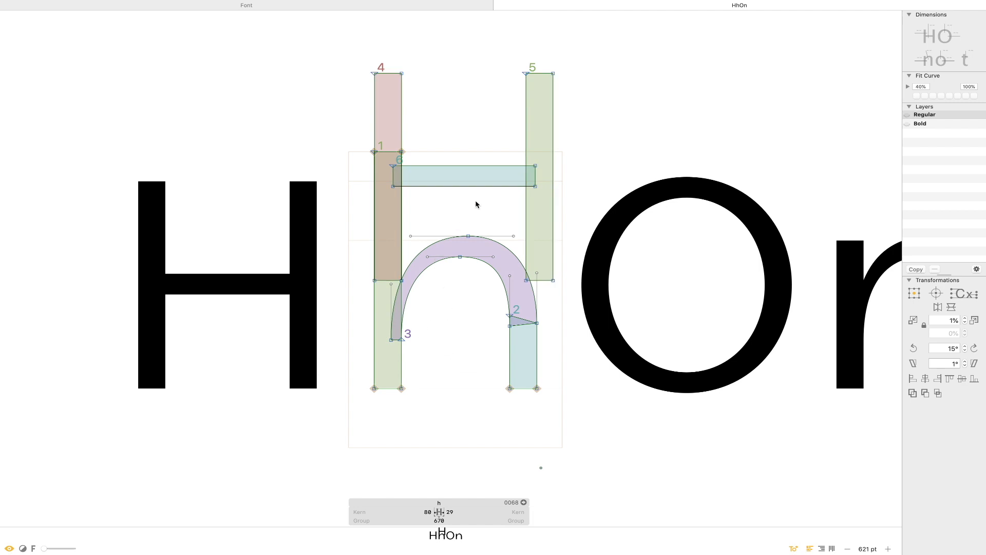
Narrow the h by moving its arch's top nodes and right stem 20 units to the left.
{"action": "left_click_drag", "start_coordinate": [458, 270], "coordinate": [468, 235]}
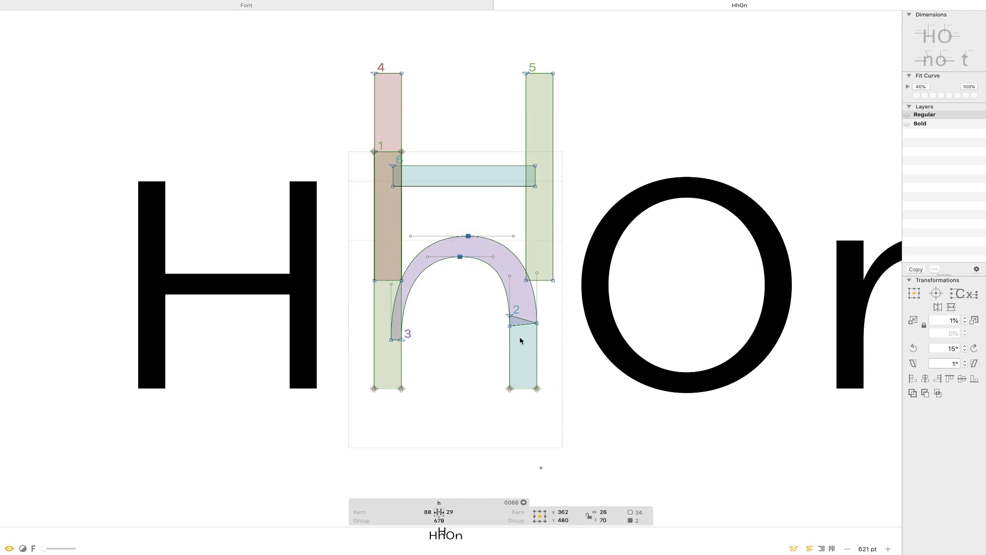
{"action": "key", "text": "shift+Left"}
{"action": "key", "text": "shift+Left"}
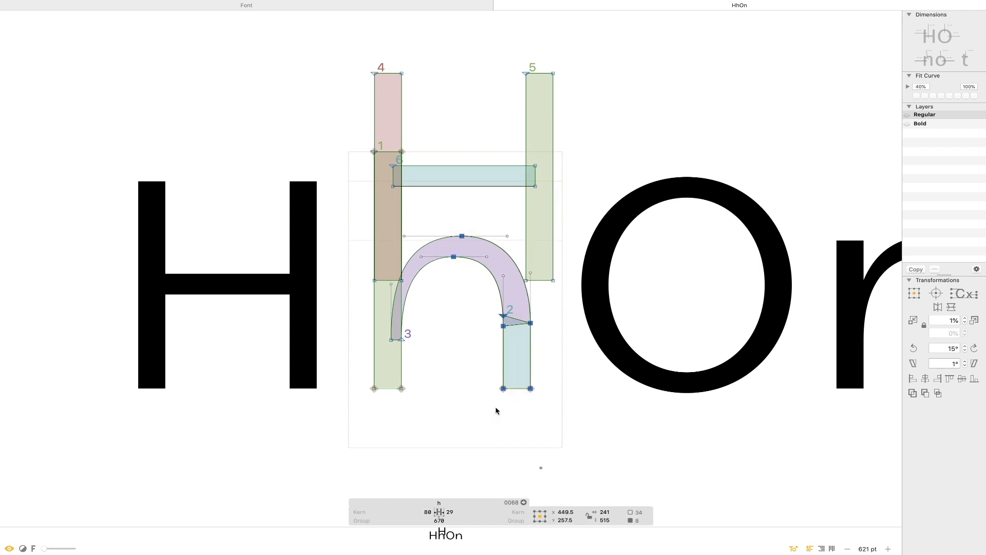
{"action": "left_click", "coordinate": [473, 347]}
Delete the pasted H stems and crossbar from the h glyph.
{"action": "left_click", "coordinate": [543, 90]}
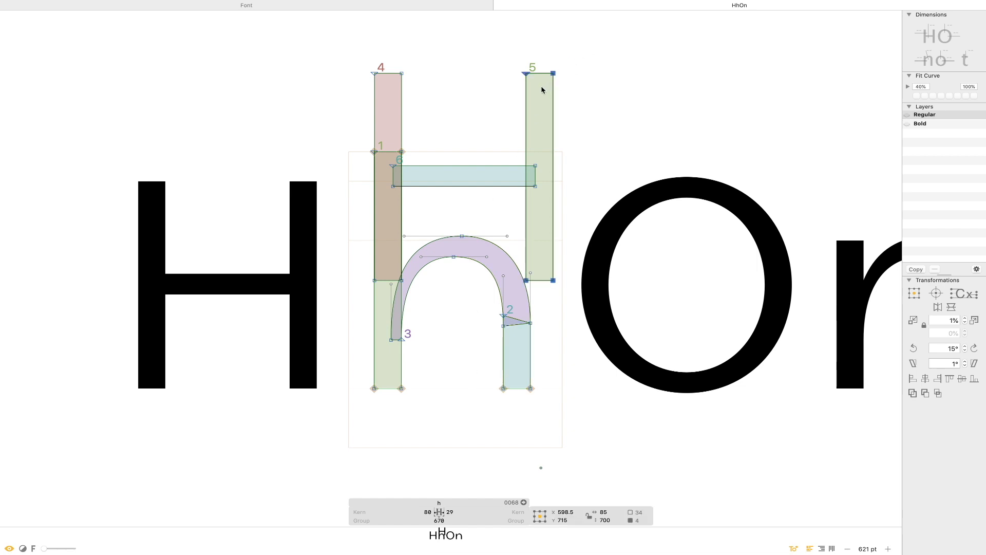
{"action": "key", "text": "BackSpace"}
{"action": "left_click", "coordinate": [470, 168]}
{"action": "key", "text": "BackSpace"}
{"action": "left_click", "coordinate": [393, 118]}
{"action": "key", "text": "BackSpace"}
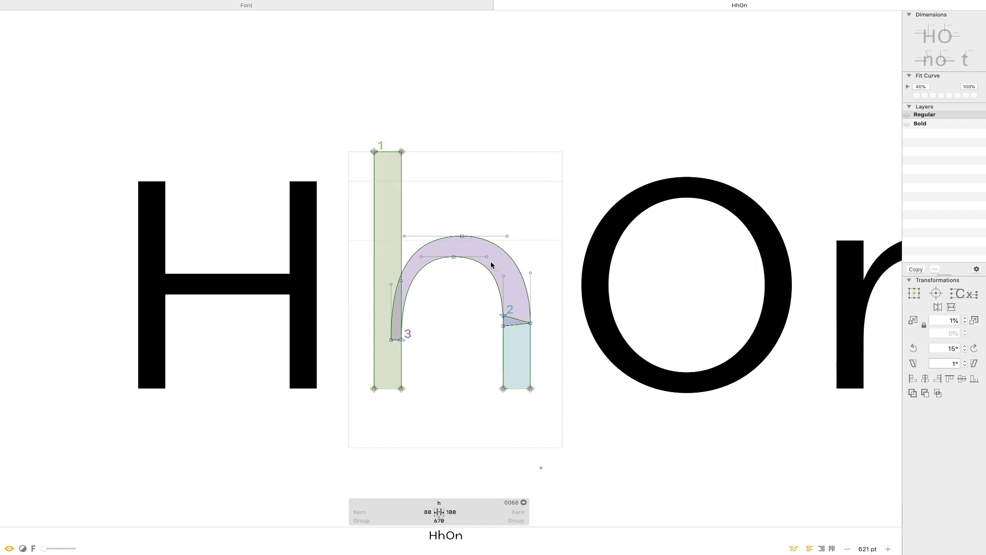
Set the right sidebearing of the h to 80.
{"action": "double_click", "coordinate": [473, 510]}
{"action": "type", "text": "80"}
{"action": "key", "text": "Return"}
{"action": "key", "text": "Escape"}
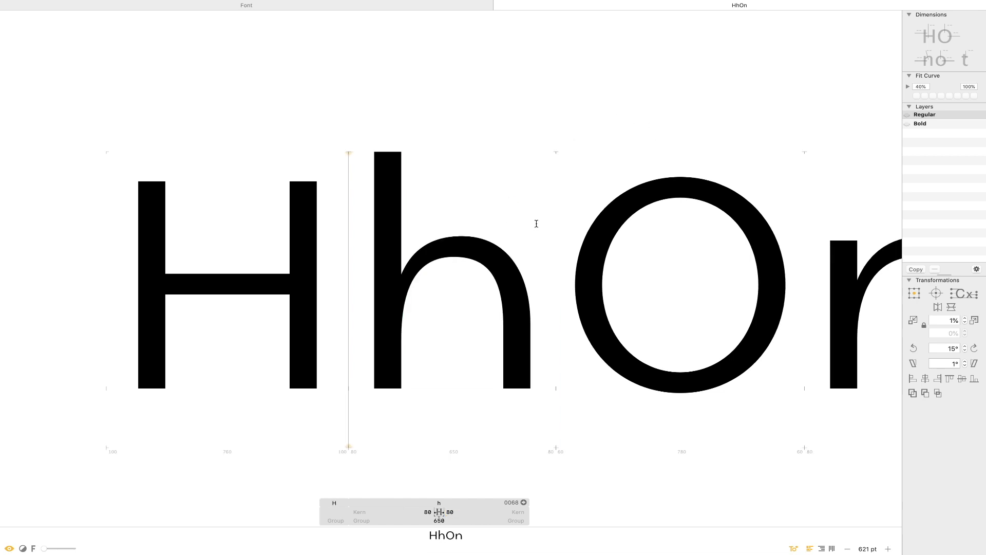
Narrow the n by moving its arch's top nodes 10 units left and its right stem 20 units left.
{"action": "key", "text": "Escape"}
{"action": "key", "text": "space"}
{"action": "left_click_drag", "start_coordinate": [695, 147], "coordinate": [460, 151]}
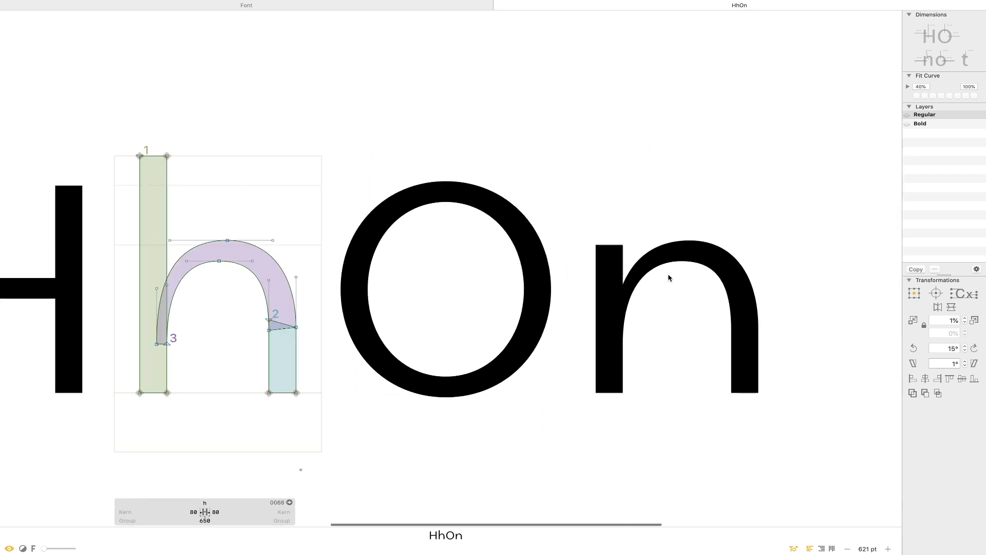
{"action": "double_click", "coordinate": [678, 275]}
{"action": "left_click_drag", "start_coordinate": [781, 199], "coordinate": [660, 431]}
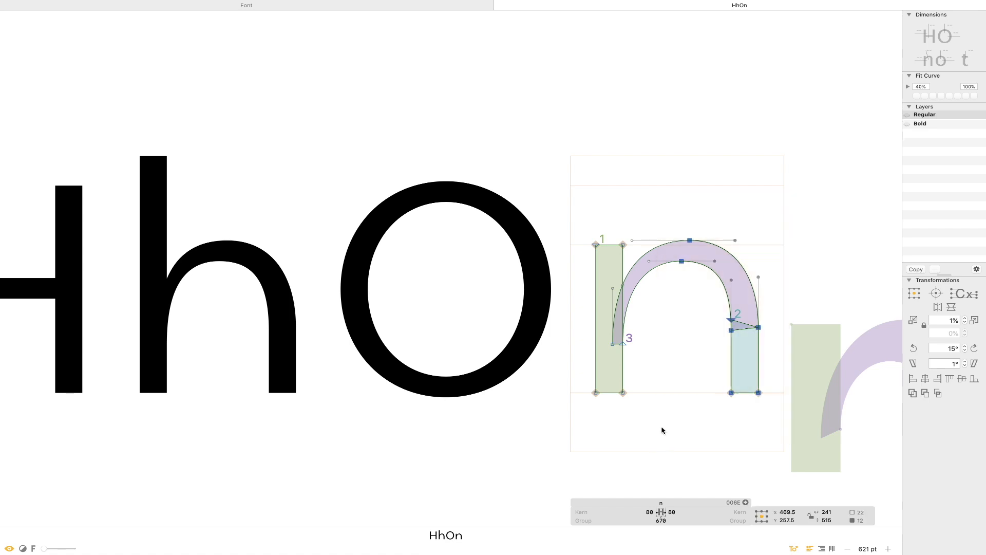
{"action": "key", "text": "shift+Left"}
{"action": "left_click_drag", "start_coordinate": [784, 261], "coordinate": [714, 411]}
{"action": "key", "text": "shift+Left"}
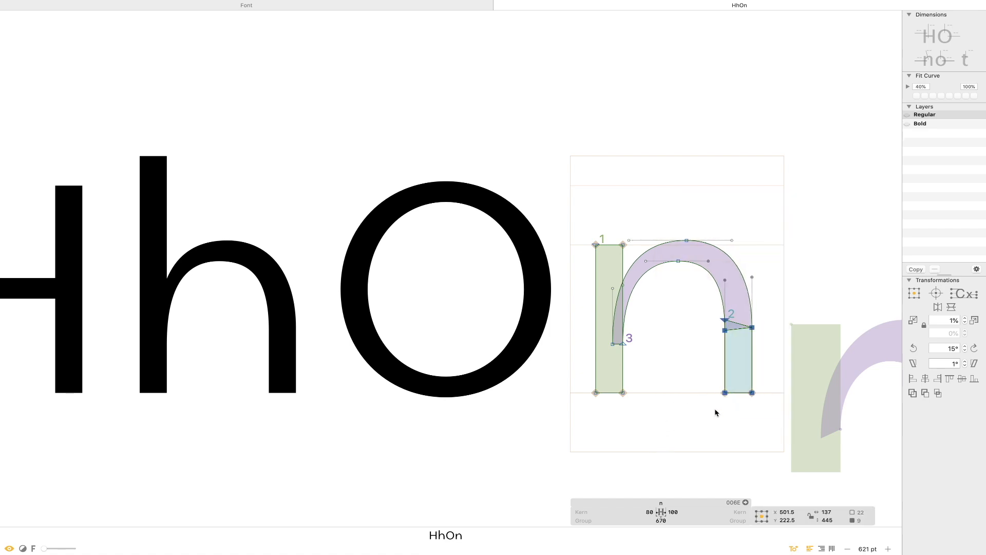
{"action": "left_click", "coordinate": [694, 370]}
Overlay the n outlines on the h to compare their arches, and remove the overlay.
{"action": "key", "text": "space"}
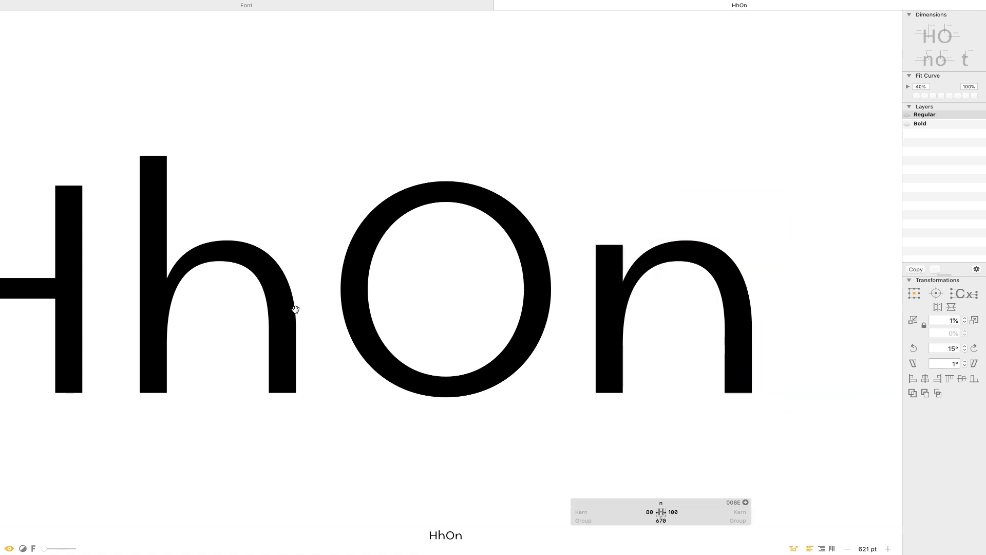
{"action": "double_click", "coordinate": [260, 314]}
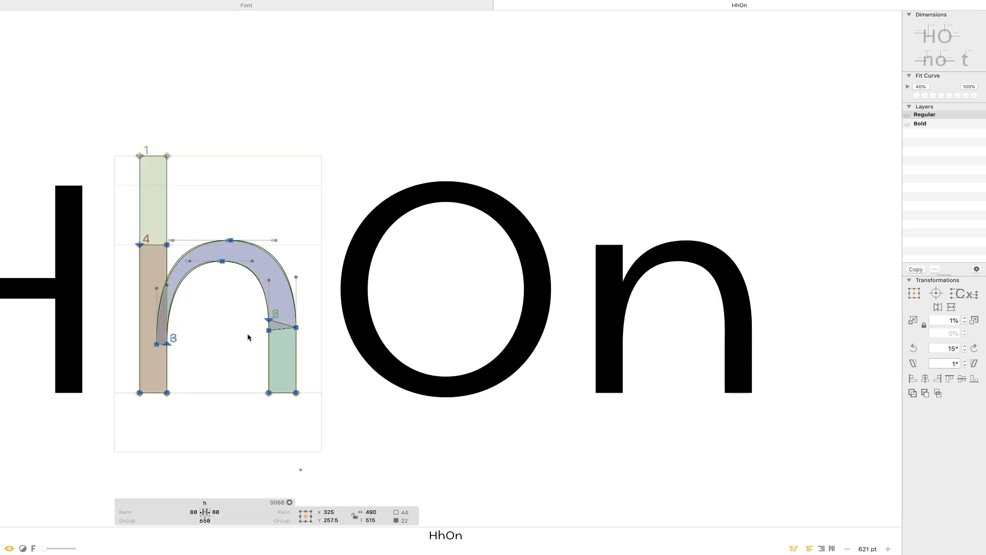
{"action": "left_click", "coordinate": [250, 341]}
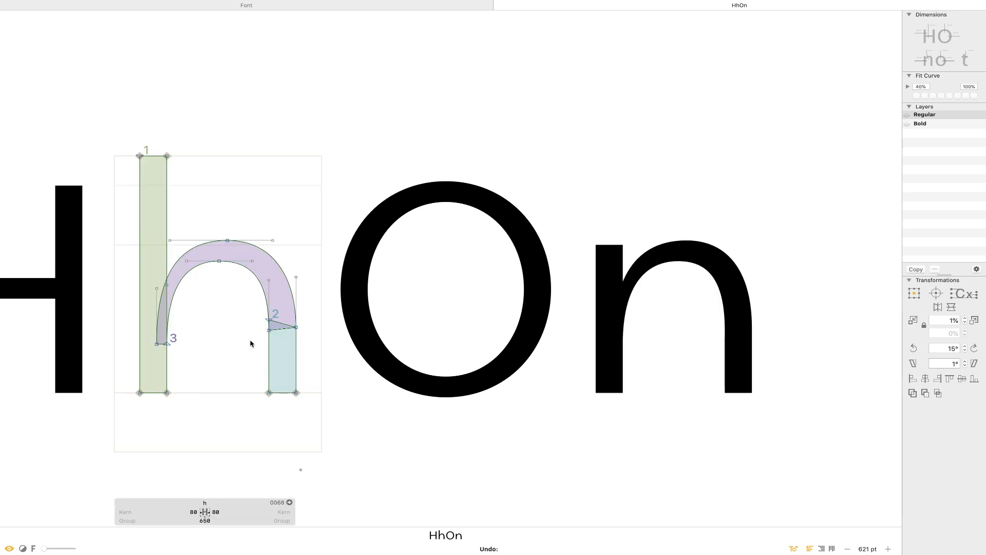
Set the right sidebearing of the n to 80 and close the editing tab.
{"action": "double_click", "coordinate": [696, 388]}
{"action": "left_click", "coordinate": [685, 511]}
{"action": "type", "text": "80"}
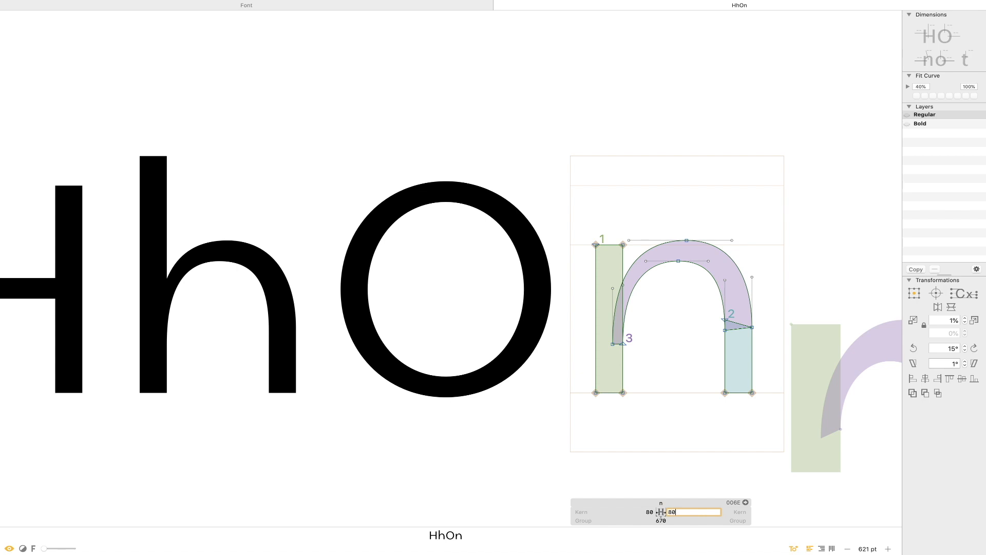
{"action": "key", "text": "Return"}
{"action": "key", "text": "super+w"}
In the m glyph, move the first arch 10 units left and the middle stem with the entire second arch and stem 20 units left.
{"action": "double_click", "coordinate": [611, 115]}
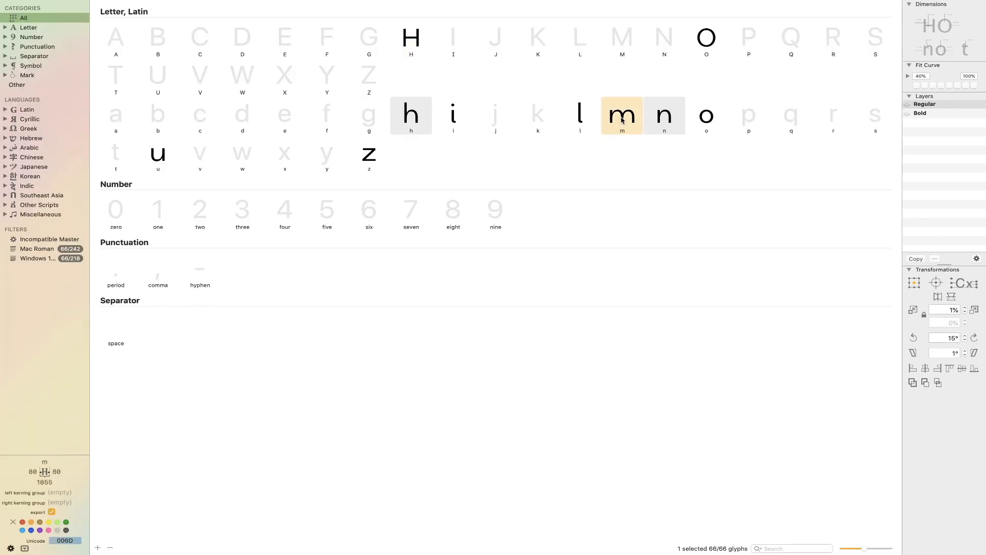
{"action": "left_click_drag", "start_coordinate": [650, 97], "coordinate": [386, 425]}
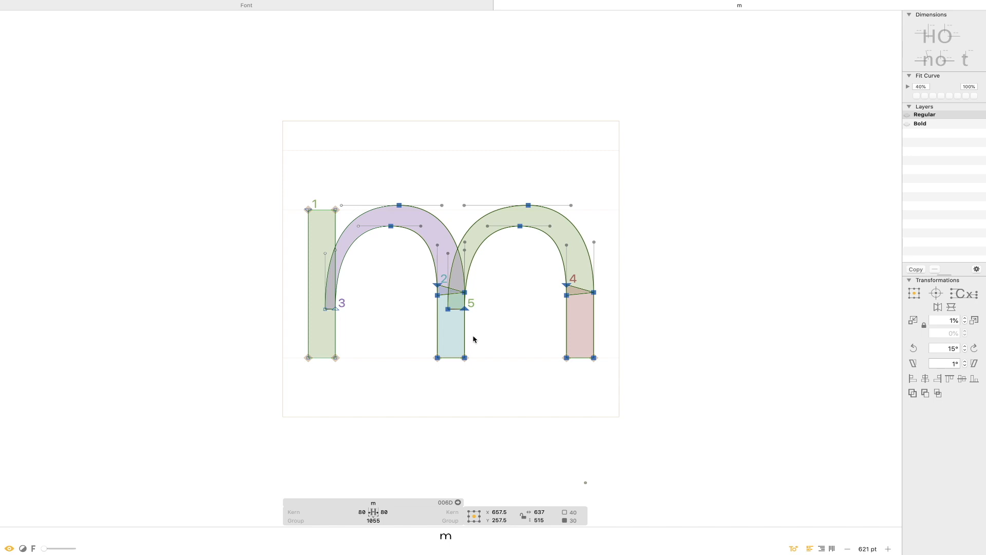
{"action": "key", "text": "shift+Left"}
{"action": "left_click_drag", "start_coordinate": [627, 158], "coordinate": [430, 418]}
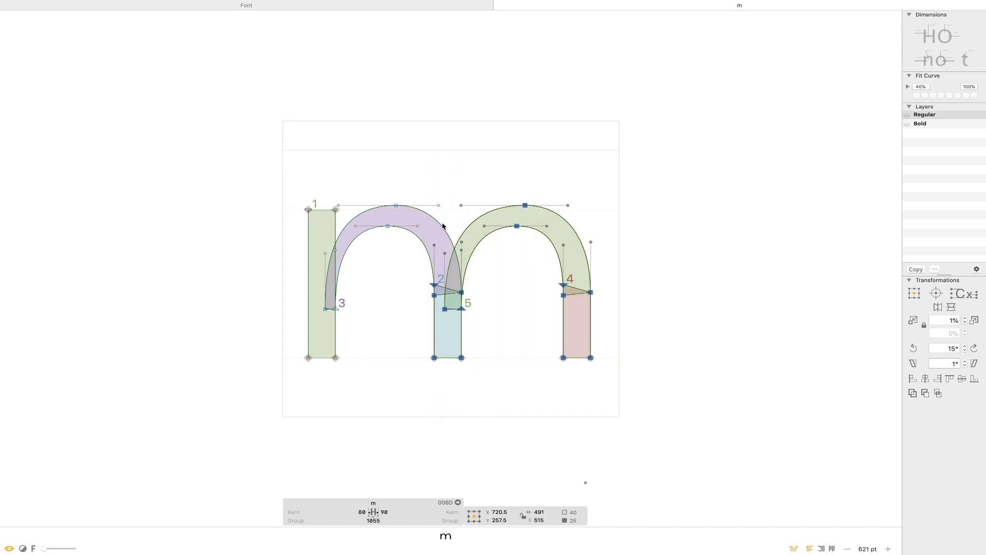
{"action": "key", "text": "shift+Left"}
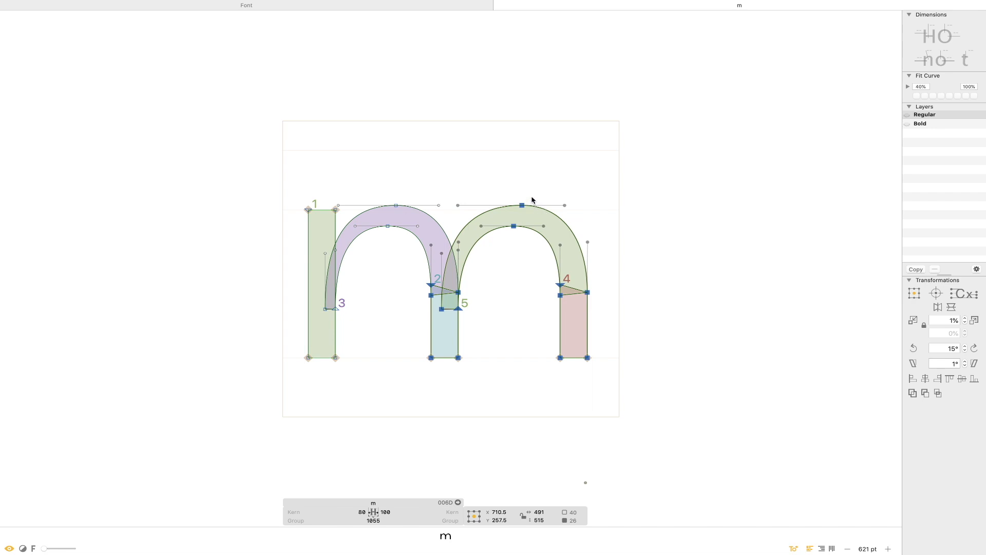
{"action": "key", "text": "super+z"}
{"action": "key", "text": "shift+Left"}
Narrow the m's second arch by moving its top nodes another 10 units left and the right stem another 20 units left.
{"action": "left_click_drag", "start_coordinate": [638, 137], "coordinate": [499, 401]}
{"action": "key", "text": "shift+Left"}
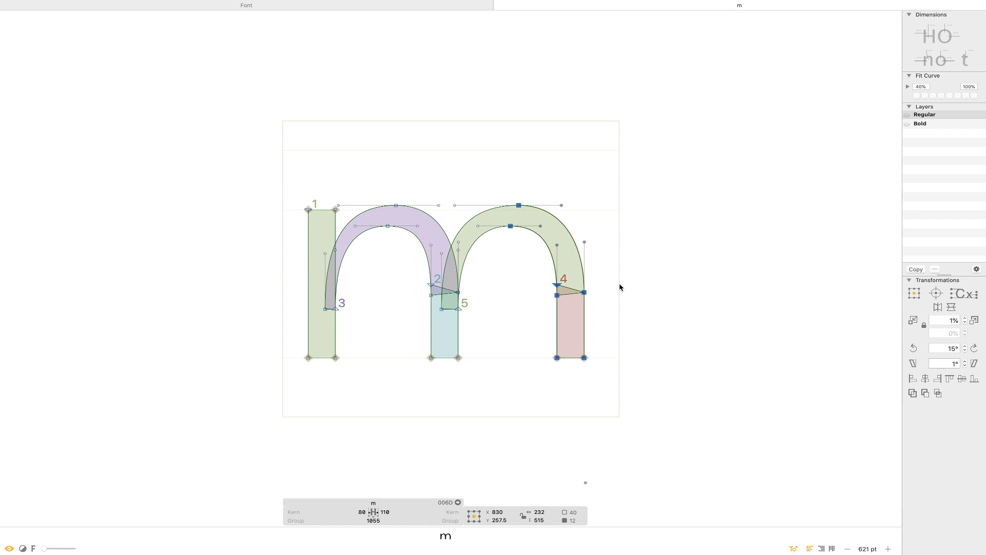
{"action": "key", "text": "shift+Left"}
{"action": "left_click", "coordinate": [525, 397]}
Set the right sidebearing of the m to 80 and close the editing tab.
{"action": "left_click", "coordinate": [397, 514]}
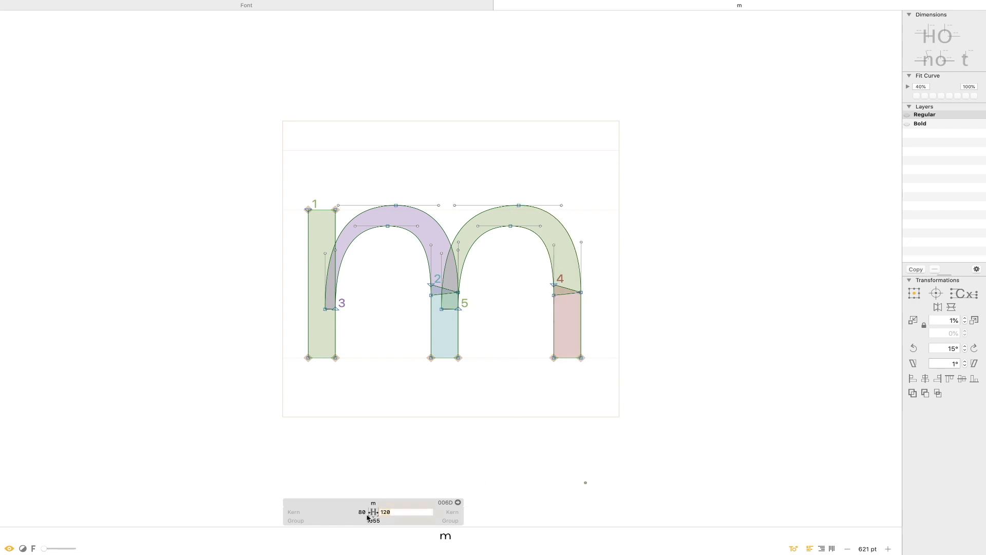
{"action": "type", "text": "80"}
{"action": "key", "text": "Return"}
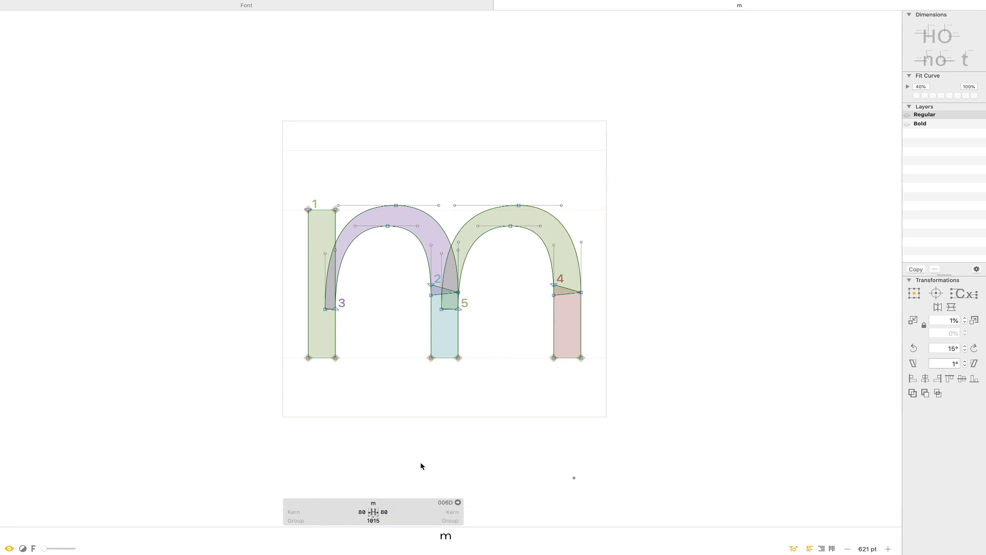
{"action": "key", "text": "super+w"}
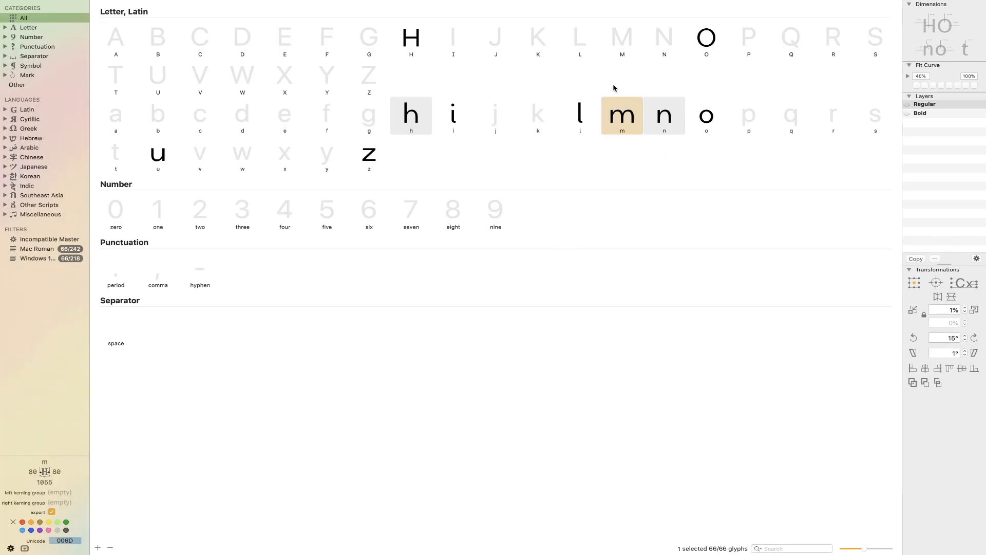
Narrow the u by moving its left stem 20 units right and the bowl's bottom nodes 10 units right.
{"action": "left_click", "coordinate": [670, 118]}
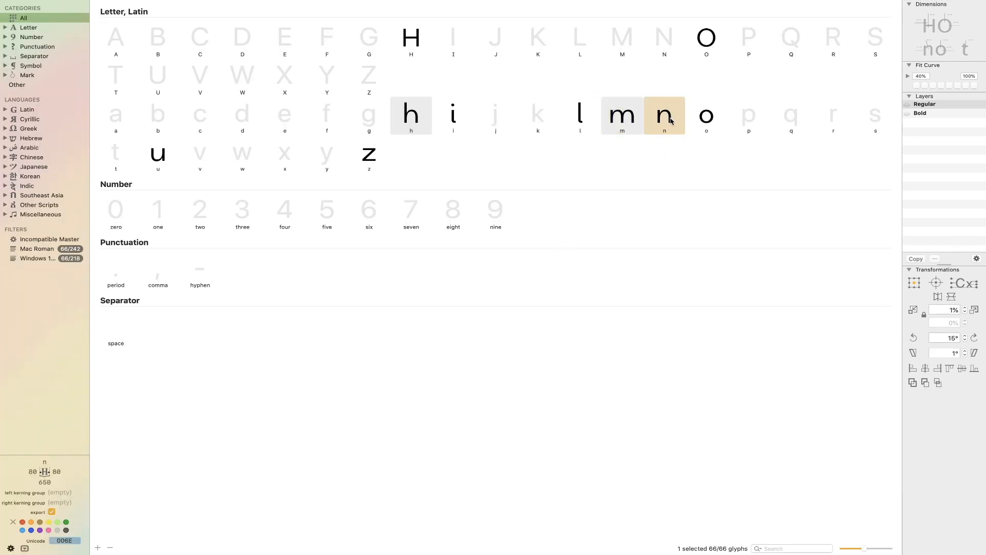
{"action": "left_click", "coordinate": [160, 157]}
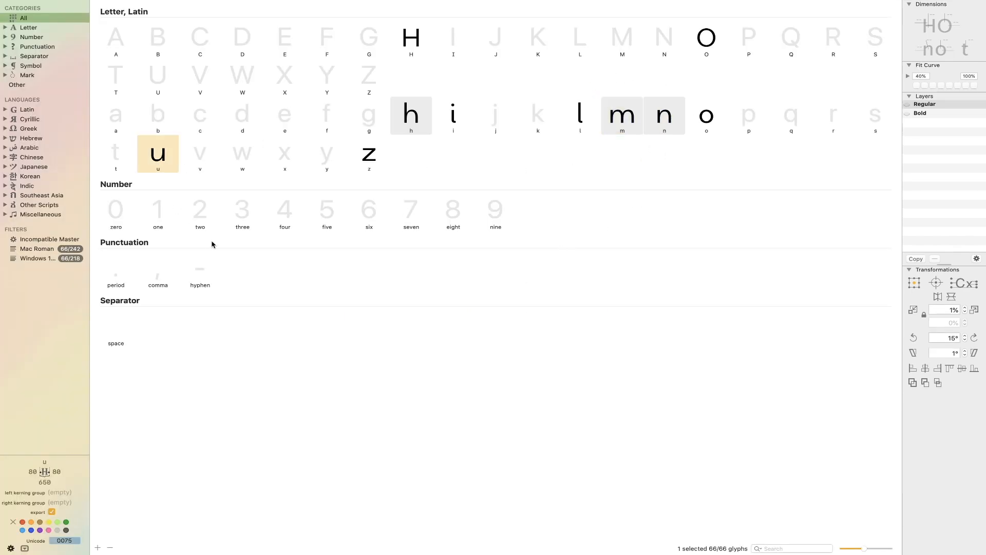
{"action": "double_click", "coordinate": [170, 165]}
{"action": "left_click_drag", "start_coordinate": [332, 171], "coordinate": [459, 411]}
{"action": "left_click_drag", "start_coordinate": [399, 293], "coordinate": [403, 293]}
{"action": "left_click_drag", "start_coordinate": [337, 165], "coordinate": [442, 333]}
{"action": "key", "text": "shift+Right"}
{"action": "left_click", "coordinate": [433, 409]}
{"action": "key", "text": "space"}
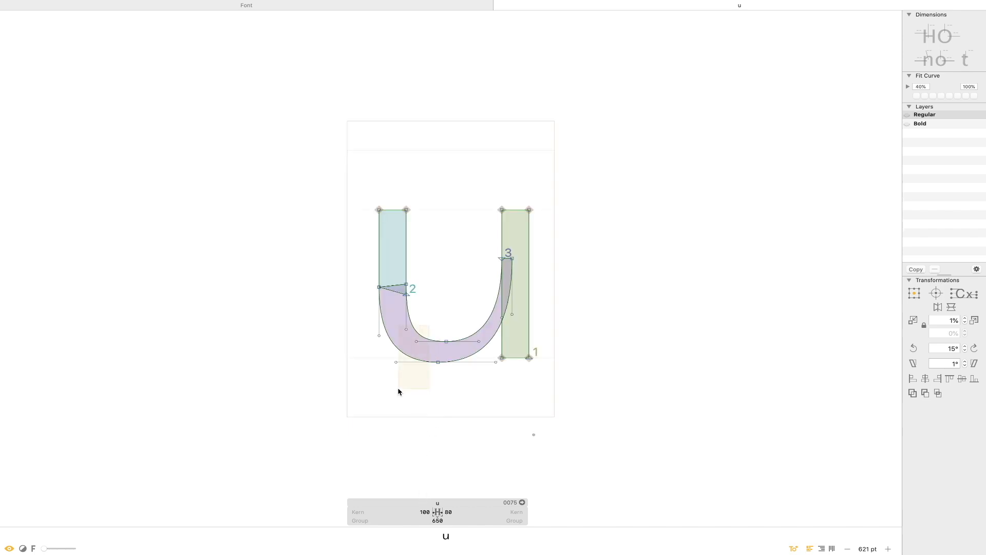
Adjust the u's left curve by moving its horizontal handles 10 units right and its vertical handles 10 units up.
{"action": "left_click", "coordinate": [397, 362]}
{"action": "left_click", "coordinate": [397, 361], "text": "shift"}
{"action": "key", "text": "shift+Right"}
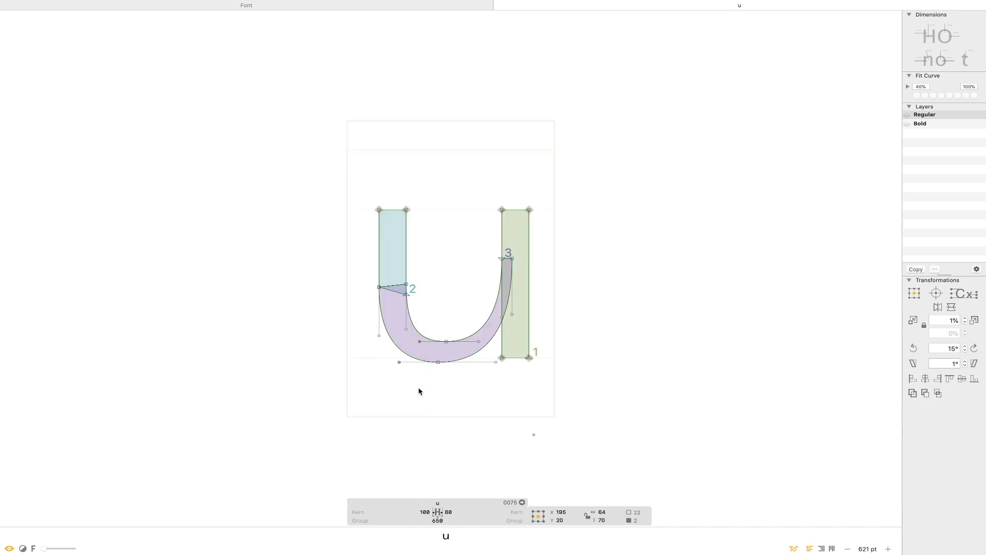
{"action": "key", "text": "space"}
{"action": "left_click_drag", "start_coordinate": [418, 319], "coordinate": [358, 347]}
{"action": "key", "text": "shift+Up"}
{"action": "key", "text": "space"}
Set the left sidebearing of the u to 80 and close the editing tab.
{"action": "left_click", "coordinate": [434, 516]}
{"action": "type", "text": "80"}
{"action": "key", "text": "Return"}
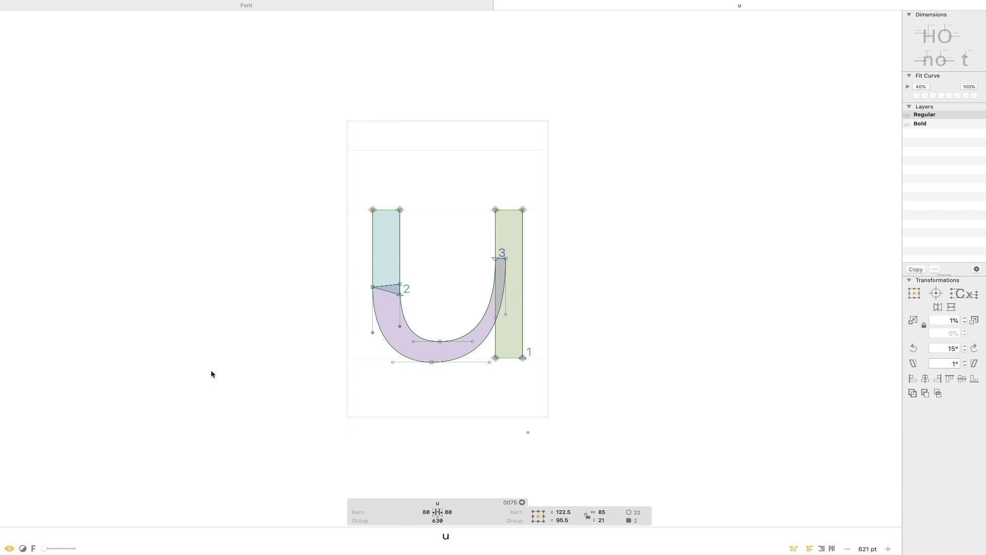
{"action": "key", "text": "super+w"}
Narrow the z glyph by moving its left-side nodes 10 units right and its right-side nodes 10 units left.
{"action": "double_click", "coordinate": [370, 158]}
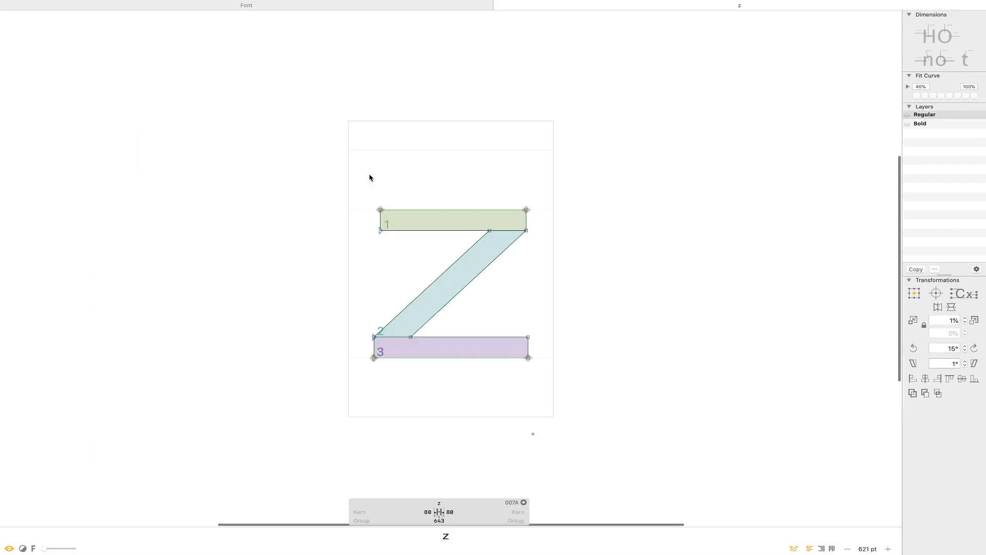
{"action": "left_click_drag", "start_coordinate": [342, 166], "coordinate": [445, 403]}
{"action": "key", "text": "shift+Right"}
{"action": "left_click_drag", "start_coordinate": [585, 155], "coordinate": [467, 413]}
{"action": "key", "text": "shift+Left"}
{"action": "left_click", "coordinate": [506, 415]}
Set both the left and right sidebearings of the z to 80 and close the editing tab.
{"action": "left_click", "coordinate": [422, 509]}
{"action": "type", "text": "80"}
{"action": "key", "text": "Tab"}
{"action": "type", "text": "80"}
{"action": "key", "text": "Return"}
{"action": "key", "text": "super+w"}
Open the lowercase o glyph for editing and replace the sample text with H.
{"action": "double_click", "coordinate": [708, 116]}
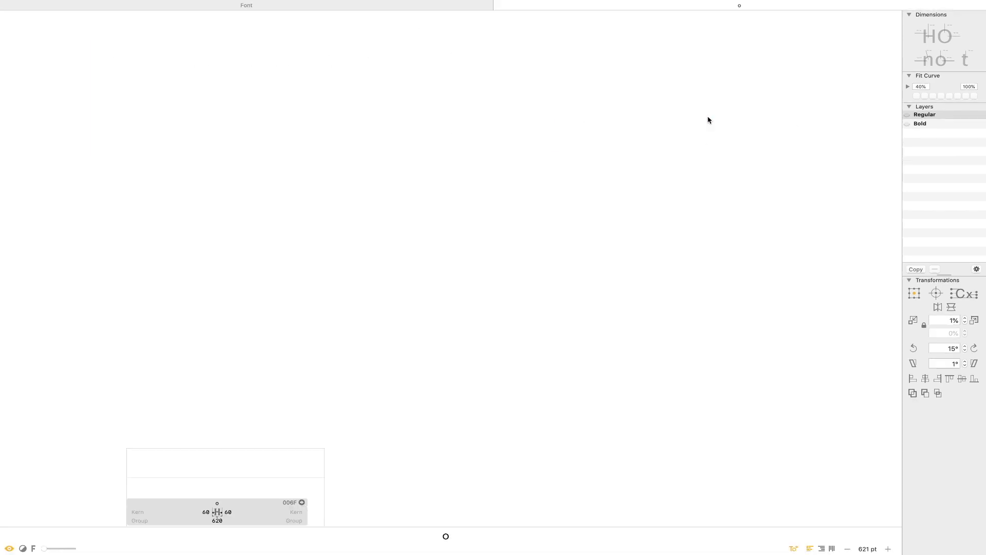
{"action": "key", "text": "t"}
{"action": "key", "text": "super+a"}
{"action": "type", "text": "H"}
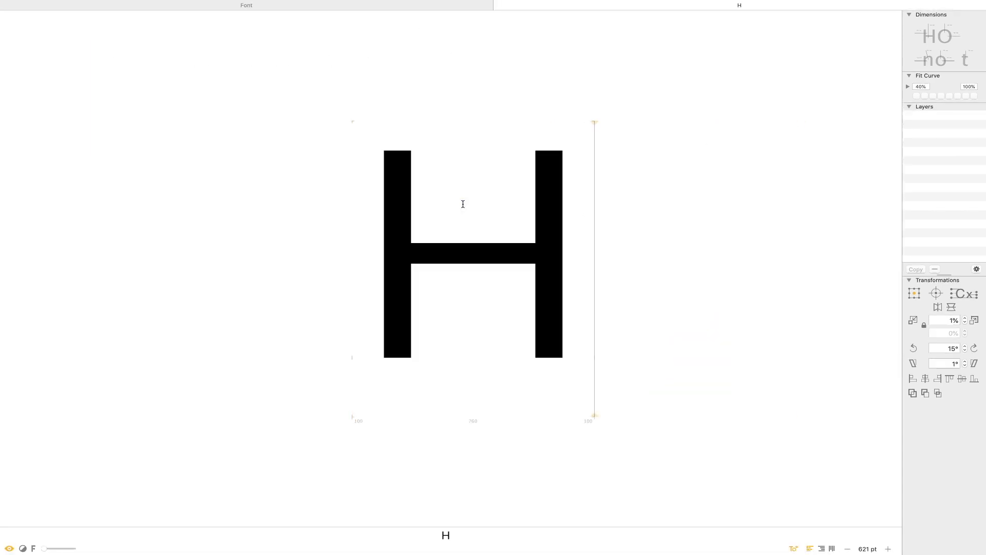
Preview the capital H beside the lowercase letters with the sample texts Hhoo and Hom.
{"action": "type", "text": "hoo"}
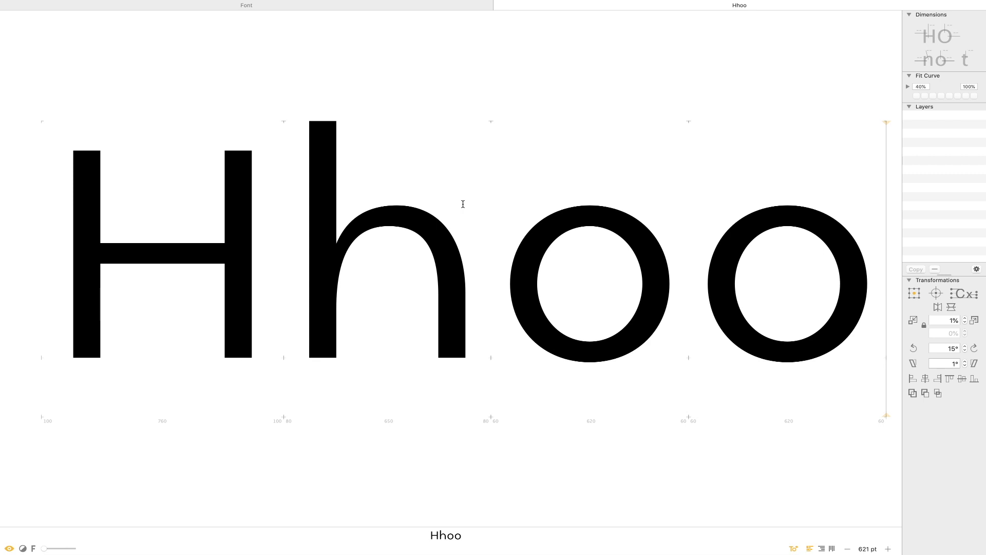
{"action": "key", "text": "super+0"}
{"action": "key", "text": "super+a"}
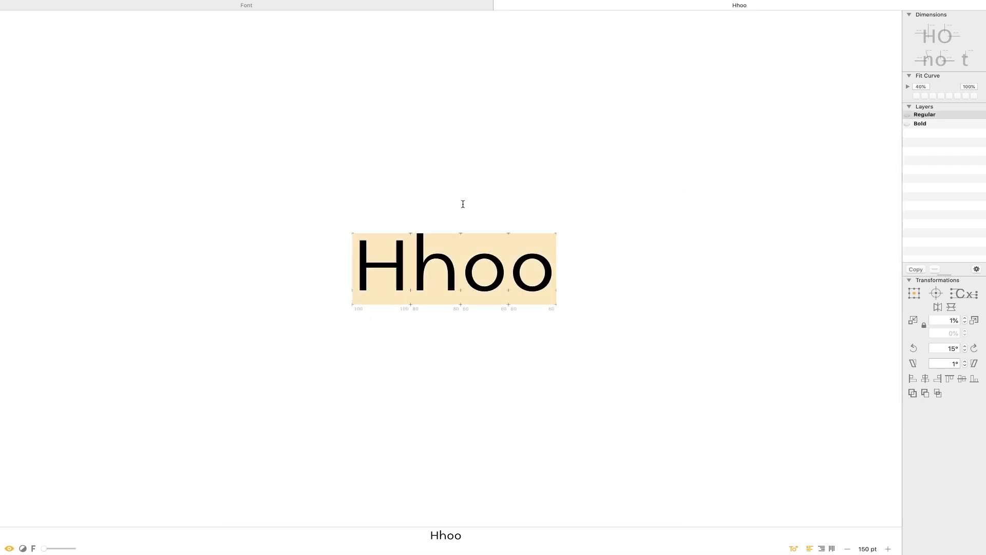
{"action": "type", "text": "hooo"}
{"action": "key", "text": "super+a"}
{"action": "type", "text": "H"}
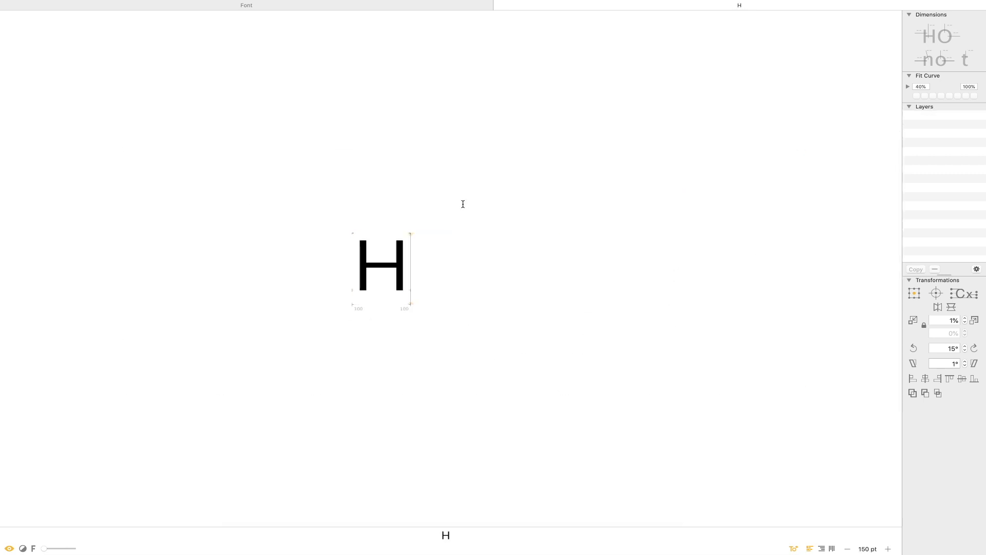
{"action": "type", "text": "ho"}
{"action": "key", "text": "BackSpace"}
{"action": "key", "text": "BackSpace"}
{"action": "type", "text": "om"}
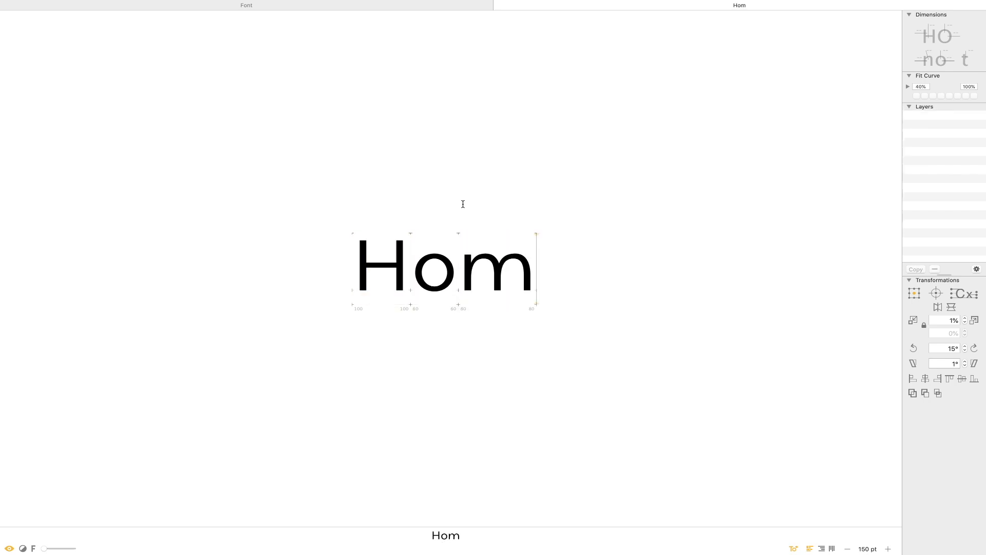
Replace the sample text with hom, view it without the editing guides and close the editing tab.
{"action": "type", "text": "ho"}
{"action": "key", "text": "super+a"}
{"action": "type", "text": "home"}
{"action": "key", "text": "BackSpace"}
{"action": "key", "text": "Escape"}
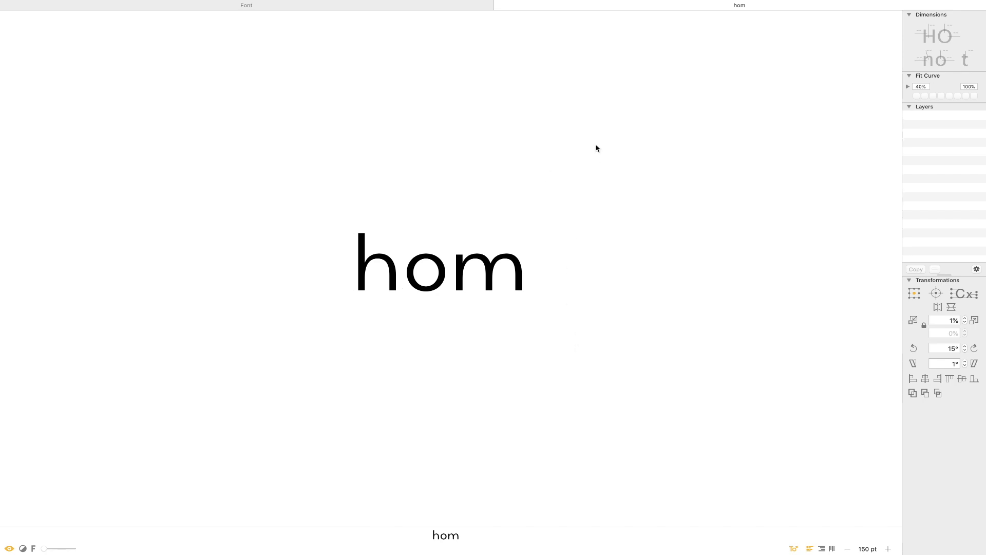
{"action": "double_click", "coordinate": [441, 305]}
{"action": "left_click_drag", "start_coordinate": [618, 154], "coordinate": [285, 372]}
{"action": "key", "text": "super+w"}
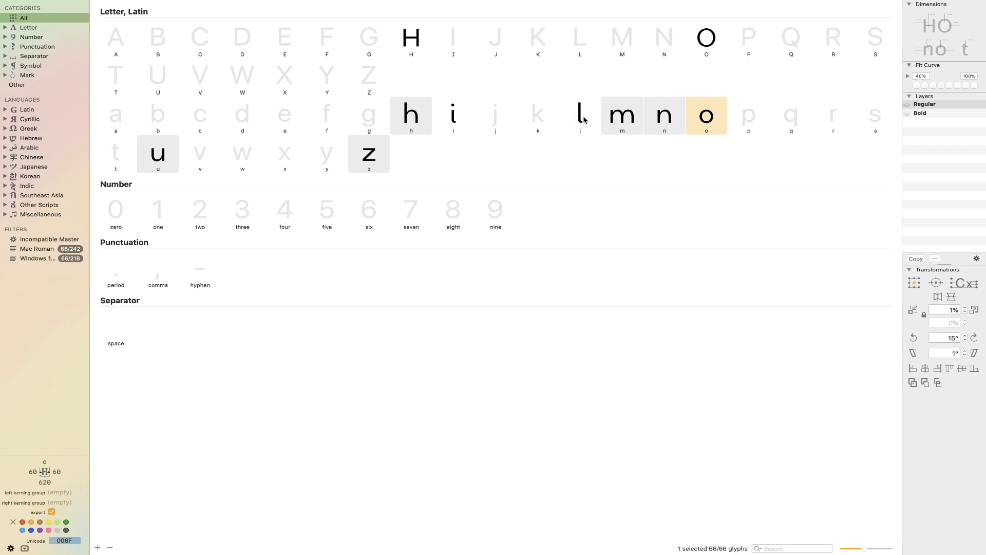
Open the capital H, insert a capital I before it and paste the H's left stem into the I glyph.
{"action": "double_click", "coordinate": [418, 42]}
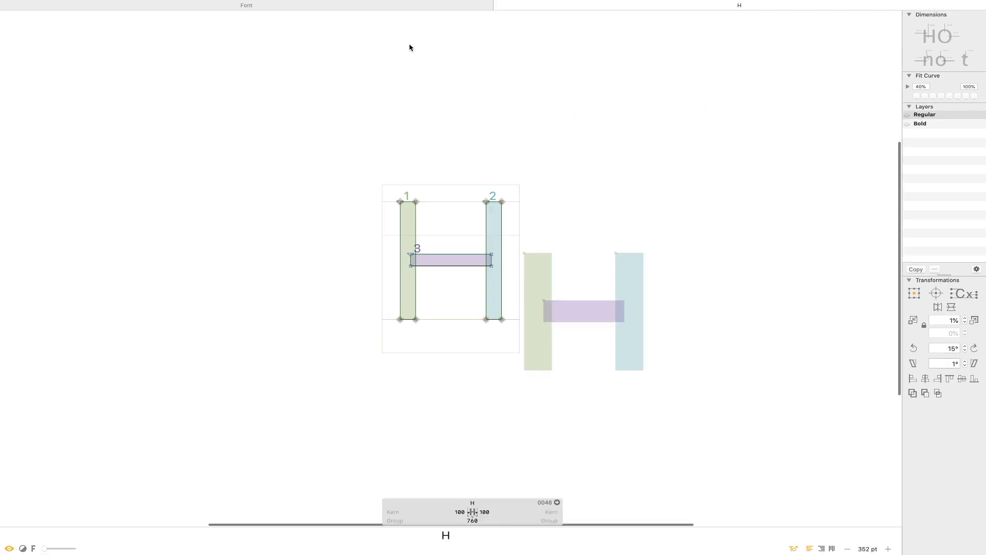
{"action": "left_click", "coordinate": [418, 221]}
{"action": "type", "text": "tI"}
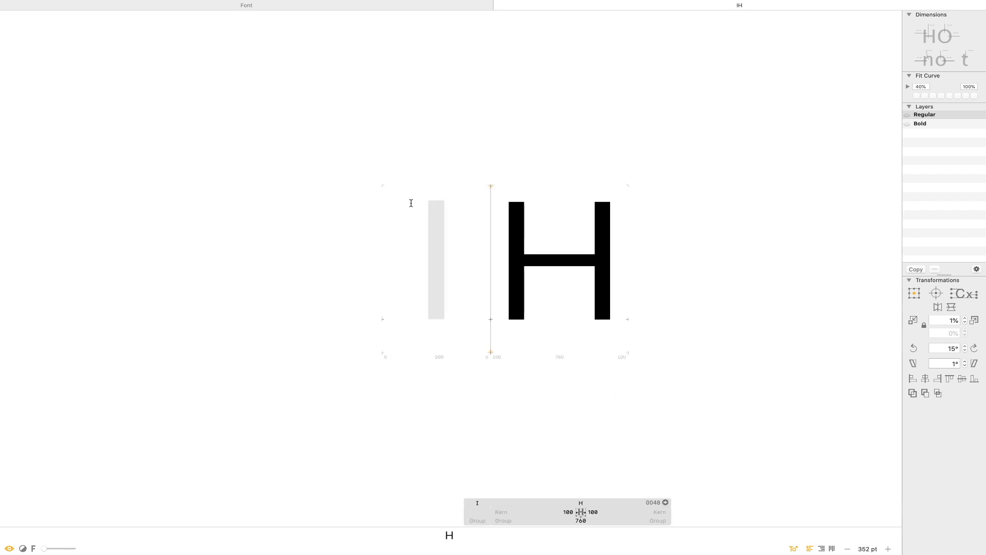
{"action": "key", "text": "Escape"}
{"action": "double_click", "coordinate": [449, 279]}
{"action": "key", "text": "super+v"}
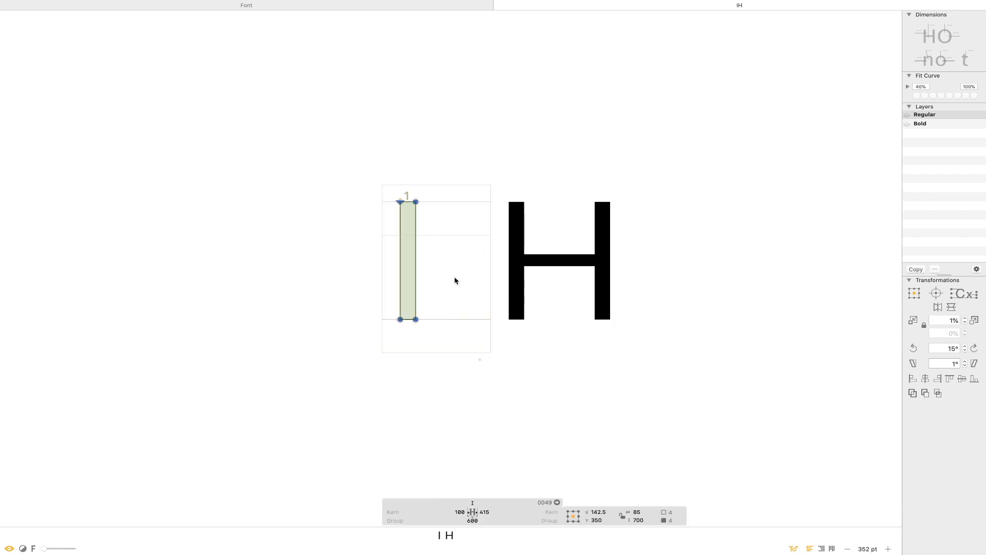
Set the right sidebearing of the capital I to 100 and close the editing tab.
{"action": "left_click", "coordinate": [576, 359]}
{"action": "double_click", "coordinate": [579, 333]}
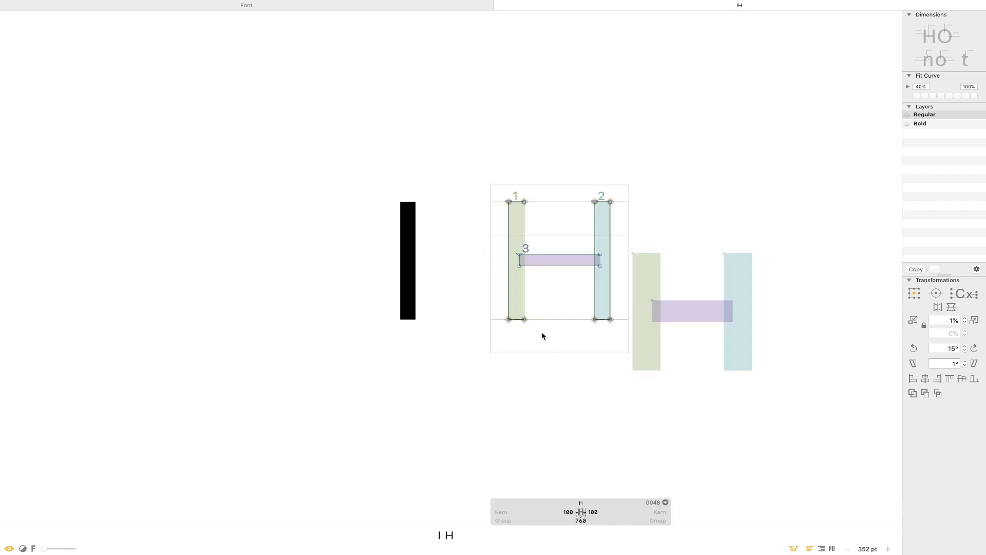
{"action": "double_click", "coordinate": [455, 305]}
{"action": "left_click", "coordinate": [446, 511]}
{"action": "key", "text": "Tab"}
{"action": "type", "text": "100"}
{"action": "key", "text": "Return"}
{"action": "key", "text": "super+w"}
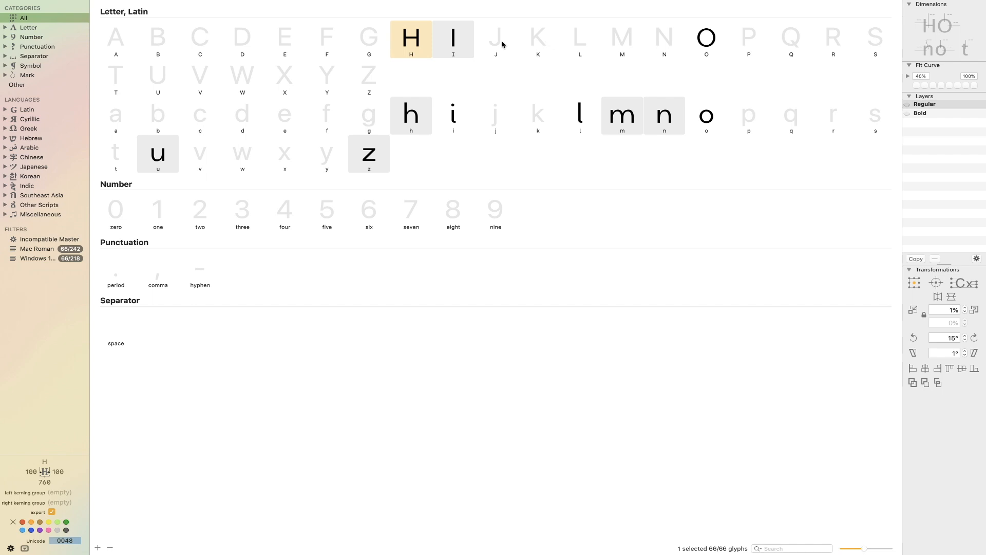
Insert a capital L before the H, paste the H's contours into it and delete the right stem.
{"action": "double_click", "coordinate": [414, 47]}
{"action": "key", "text": "super+a"}
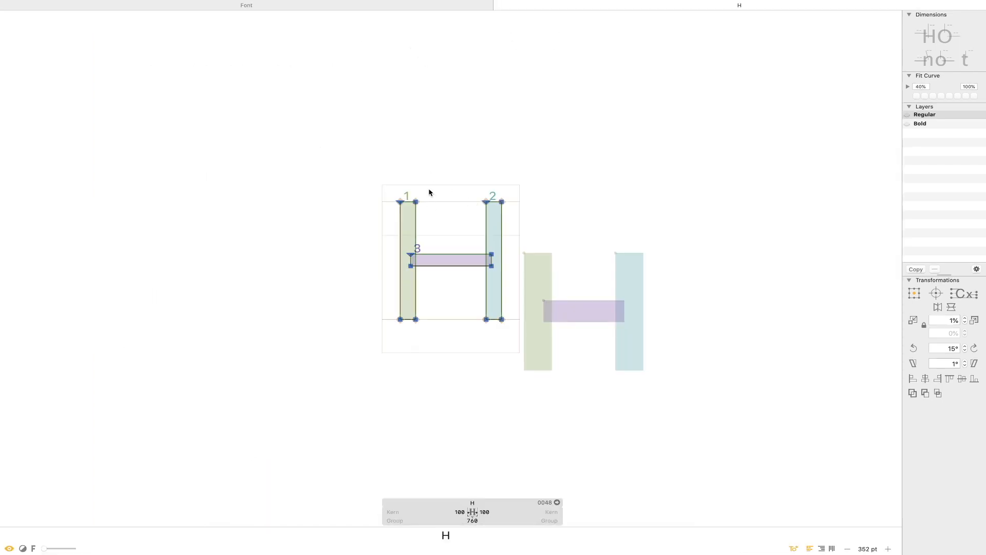
{"action": "type", "text": "tL"}
{"action": "key", "text": "Escape"}
{"action": "double_click", "coordinate": [449, 267]}
{"action": "key", "text": "super+v"}
{"action": "left_click", "coordinate": [452, 247]}
{"action": "left_click", "coordinate": [488, 232]}
{"action": "key", "text": "Delete"}
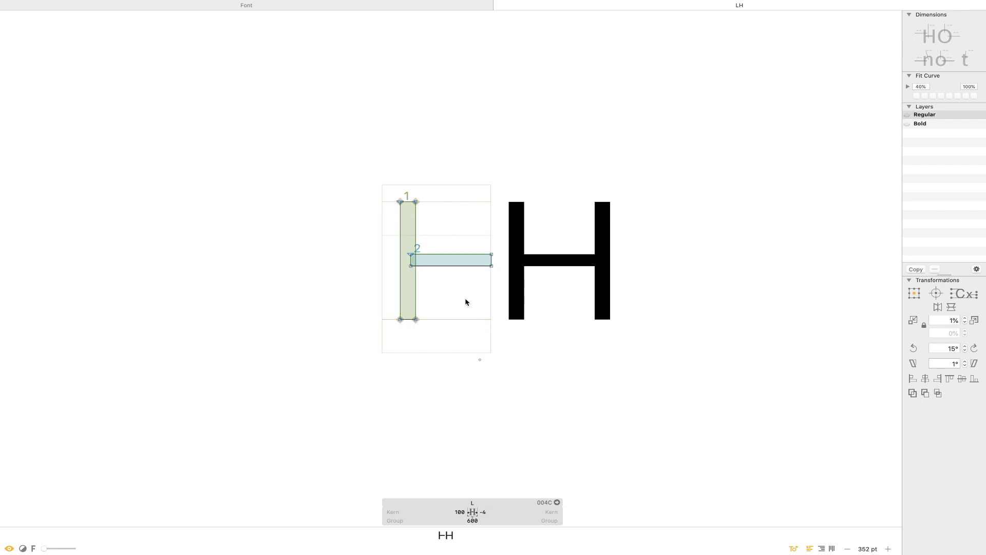
Move the L's horizontal bar down to the foot of the stem so its lower edge sits on the baseline.
{"action": "left_click_drag", "start_coordinate": [473, 259], "coordinate": [476, 318]}
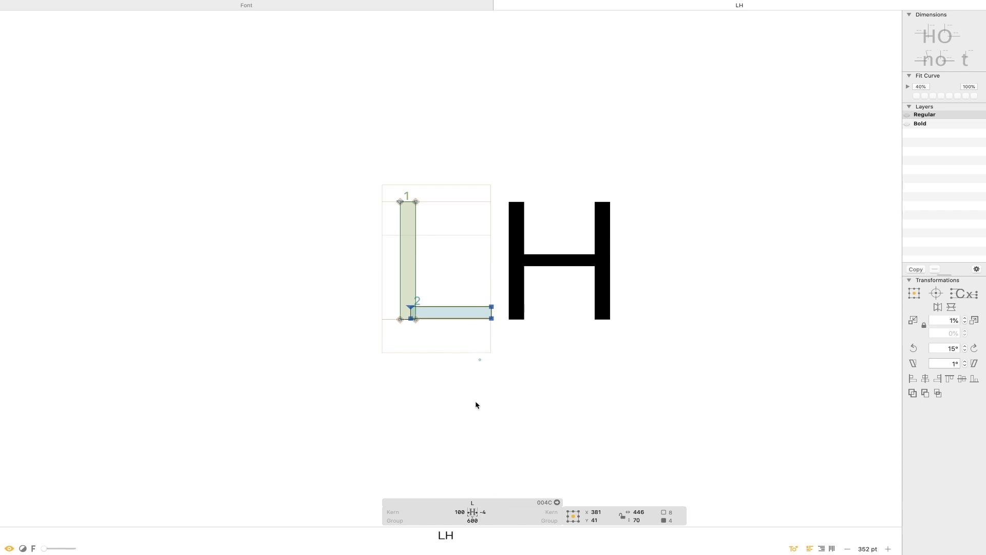
{"action": "left_click_drag", "start_coordinate": [529, 157], "coordinate": [425, 285]}
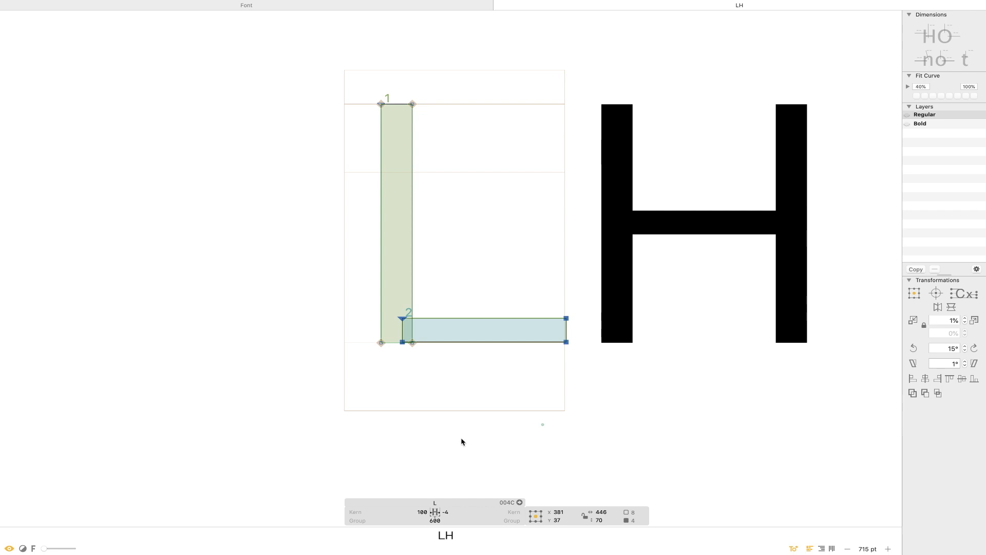
{"action": "left_click_drag", "start_coordinate": [529, 273], "coordinate": [337, 409]}
{"action": "left_click_drag", "start_coordinate": [423, 223], "coordinate": [322, 312]}
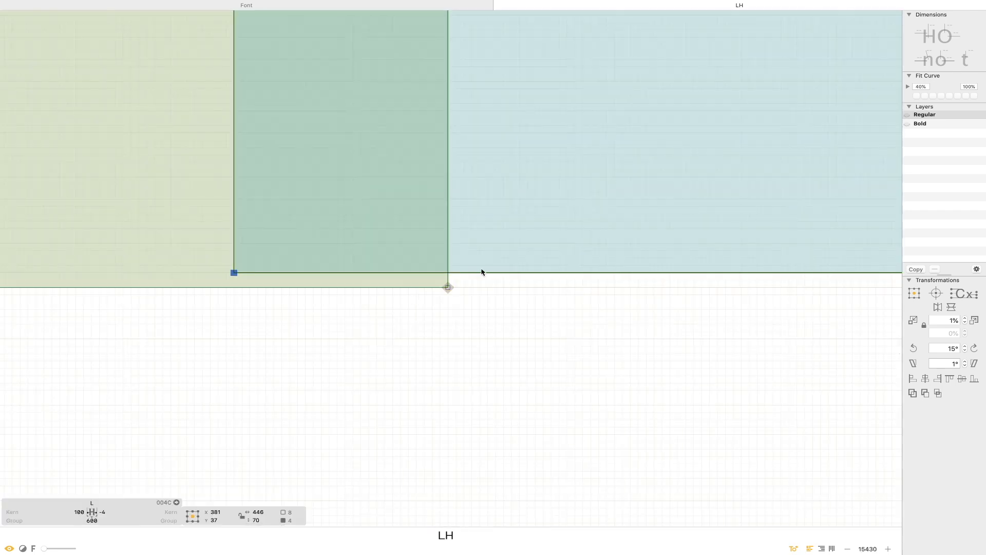
{"action": "key", "text": "Down"}
{"action": "key", "text": "Down"}
{"action": "left_click", "coordinate": [491, 343]}
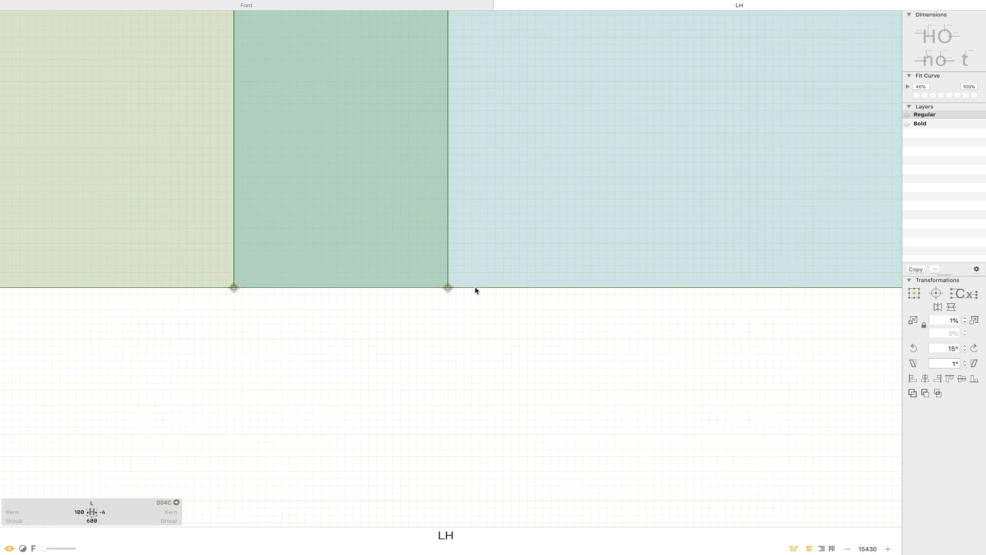
{"action": "key", "text": "super+0"}
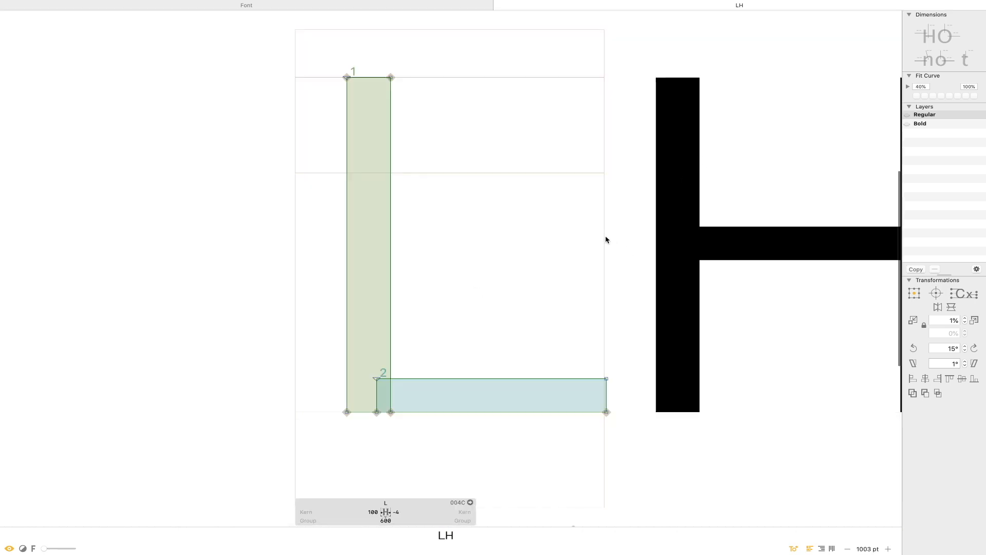
Compare the L's width with the H by pasting the H's contours into the L, and undo the paste.
{"action": "key", "text": "super+minus"}
{"action": "key", "text": "super+minus"}
{"action": "key", "text": "space"}
{"action": "left_click_drag", "start_coordinate": [544, 288], "coordinate": [493, 295]}
{"action": "key", "text": "t"}
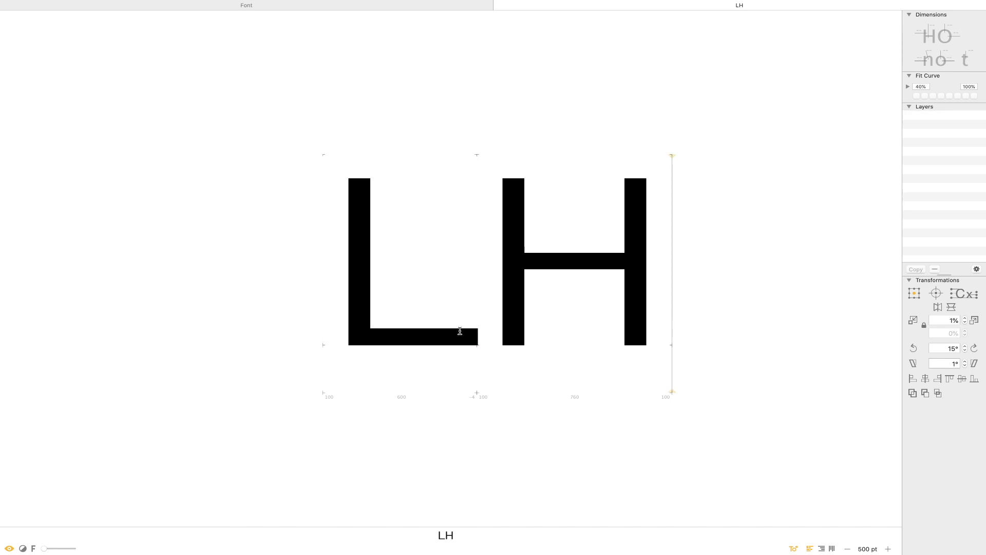
{"action": "key", "text": "Escape"}
{"action": "double_click", "coordinate": [537, 247]}
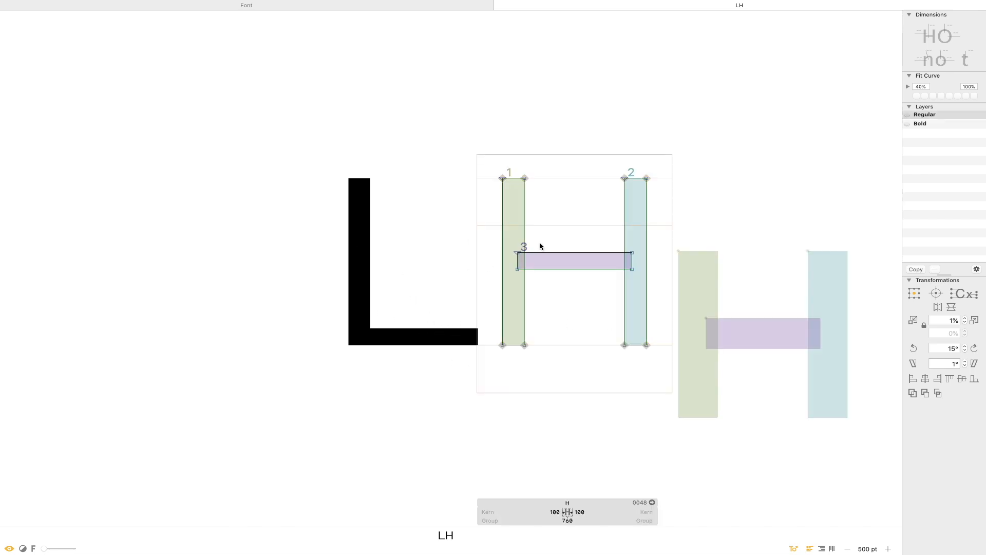
{"action": "double_click", "coordinate": [420, 265]}
{"action": "key", "text": "super+v"}
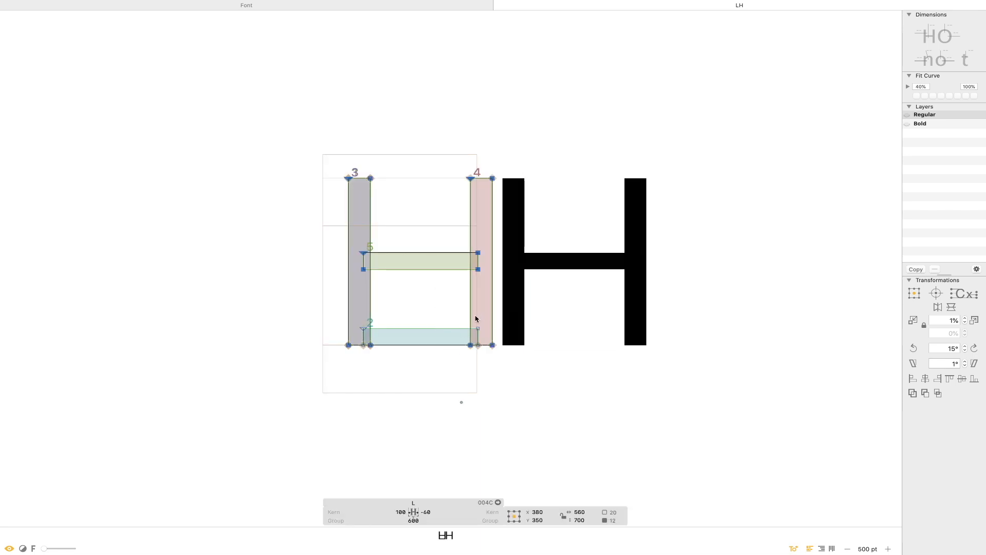
{"action": "key", "text": "super+z"}
Set the right sidebearing of the capital L to 100, preview it beside the H and close the editing tab.
{"action": "left_click", "coordinate": [436, 510]}
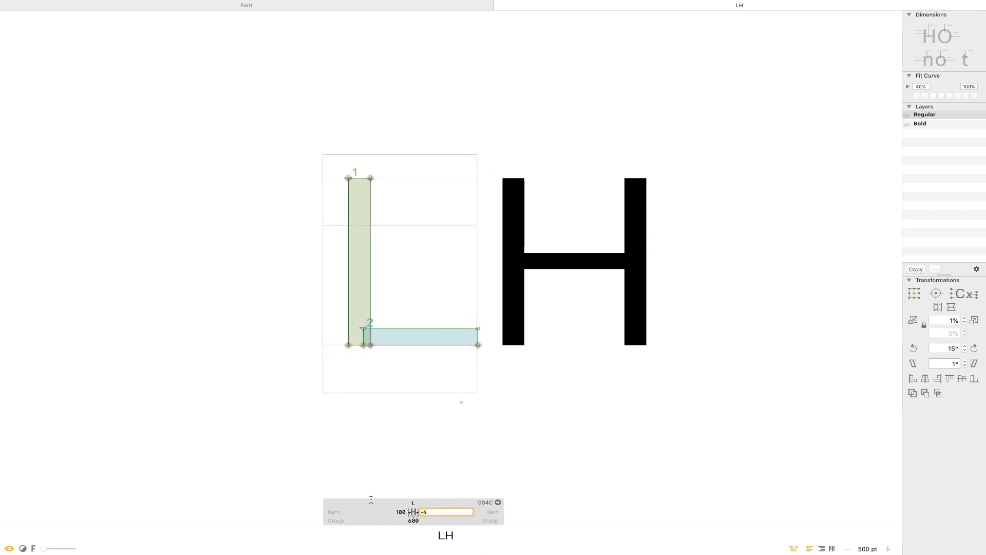
{"action": "key", "text": "Return"}
{"action": "key", "text": "t"}
{"action": "key", "text": "Right"}
{"action": "key", "text": "Right"}
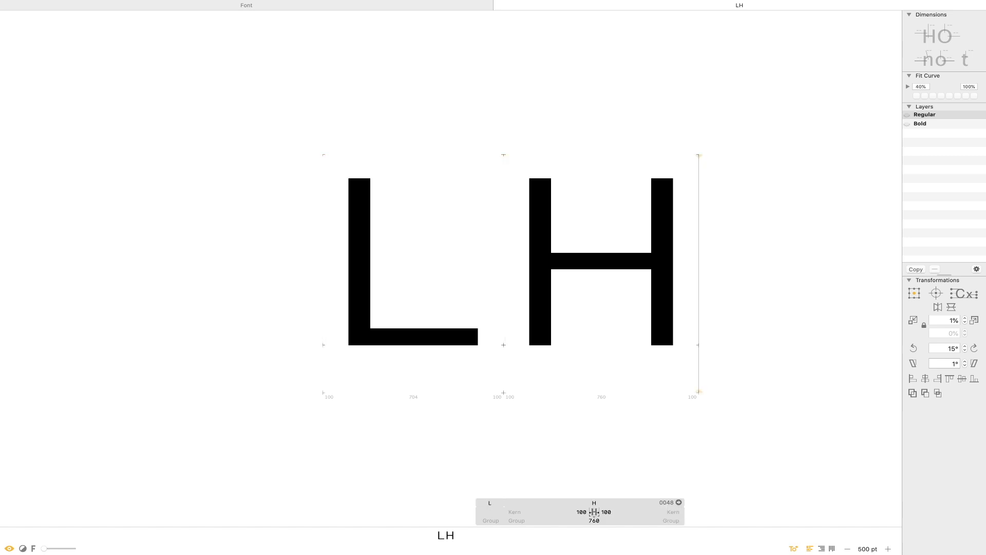
{"action": "key", "text": "super+w"}
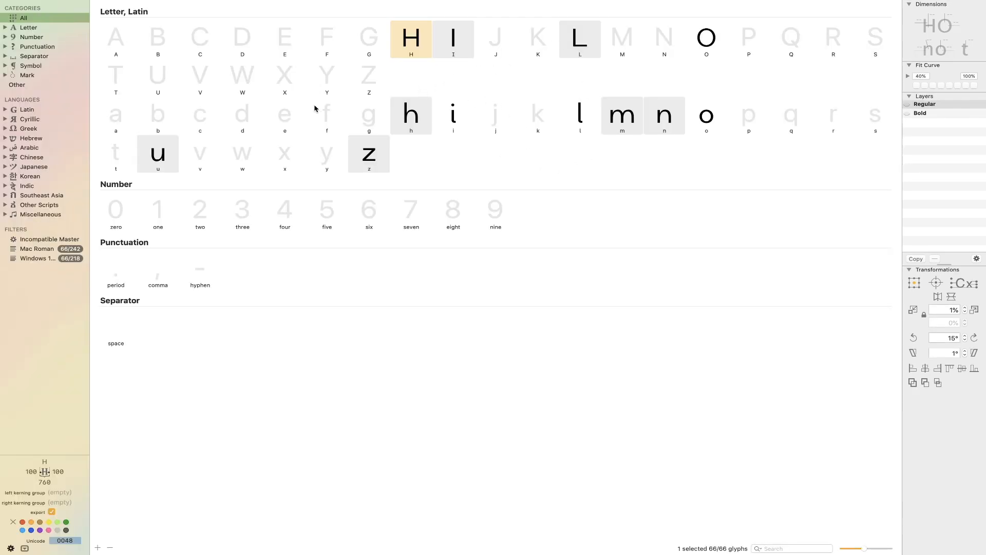
Open the capital L, insert a capital T before it and paste the L's contours into the T glyph.
{"action": "double_click", "coordinate": [581, 41]}
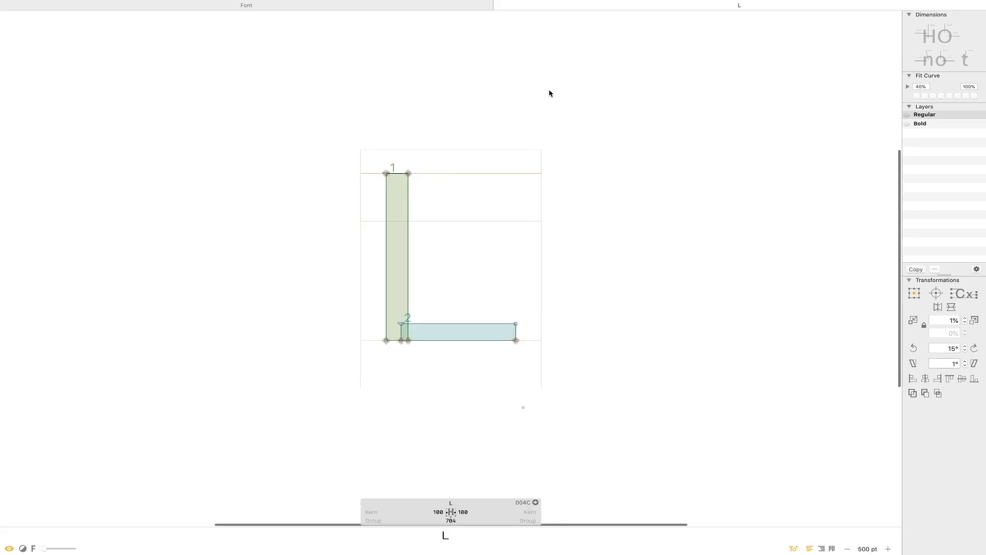
{"action": "type", "text": "tT"}
{"action": "key", "text": "Escape"}
{"action": "key", "text": "super+a"}
{"action": "key", "text": "super+c"}
{"action": "double_click", "coordinate": [456, 227]}
{"action": "key", "text": "super+v"}
Move the T's horizontal bar up to the cap height and centre the bar and stem horizontally on each other.
{"action": "left_click", "coordinate": [415, 226]}
{"action": "double_click", "coordinate": [408, 233]}
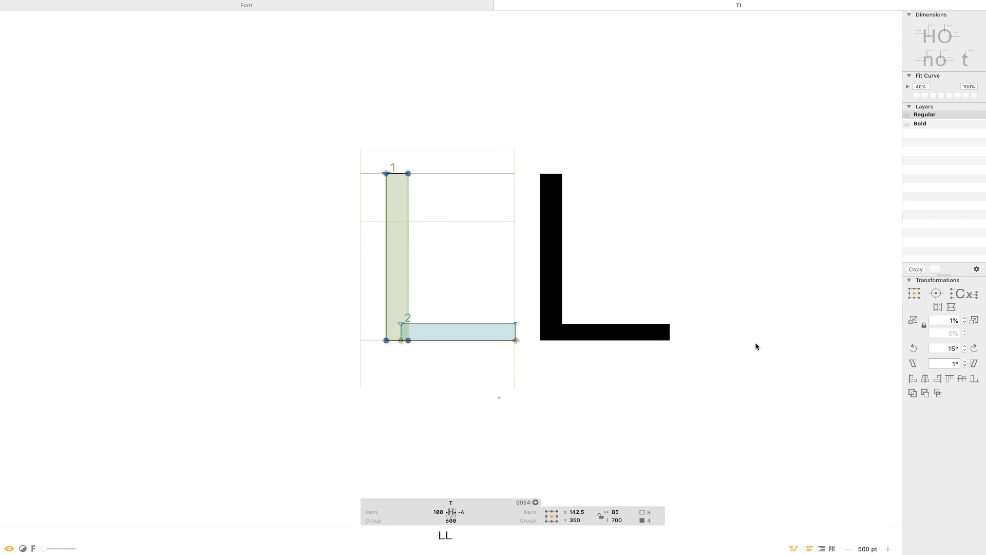
{"action": "left_click", "coordinate": [425, 263]}
{"action": "double_click", "coordinate": [407, 256]}
{"action": "left_click", "coordinate": [423, 292]}
{"action": "double_click", "coordinate": [462, 324]}
{"action": "left_click_drag", "start_coordinate": [474, 327], "coordinate": [446, 178]}
{"action": "key", "text": "super+a"}
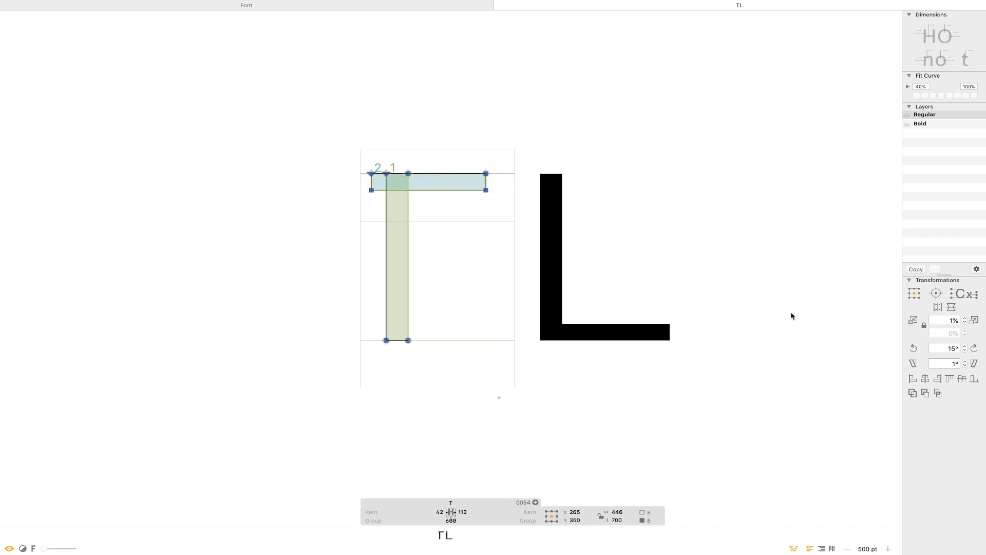
{"action": "left_click", "coordinate": [924, 379]}
Set both the left and right sidebearings of the capital T to 100 and preview it beside the L.
{"action": "left_click", "coordinate": [440, 511]}
{"action": "type", "text": "100"}
{"action": "key", "text": "Tab"}
{"action": "type", "text": "100"}
{"action": "key", "text": "Return"}
{"action": "left_click", "coordinate": [465, 295]}
{"action": "key", "text": "t"}
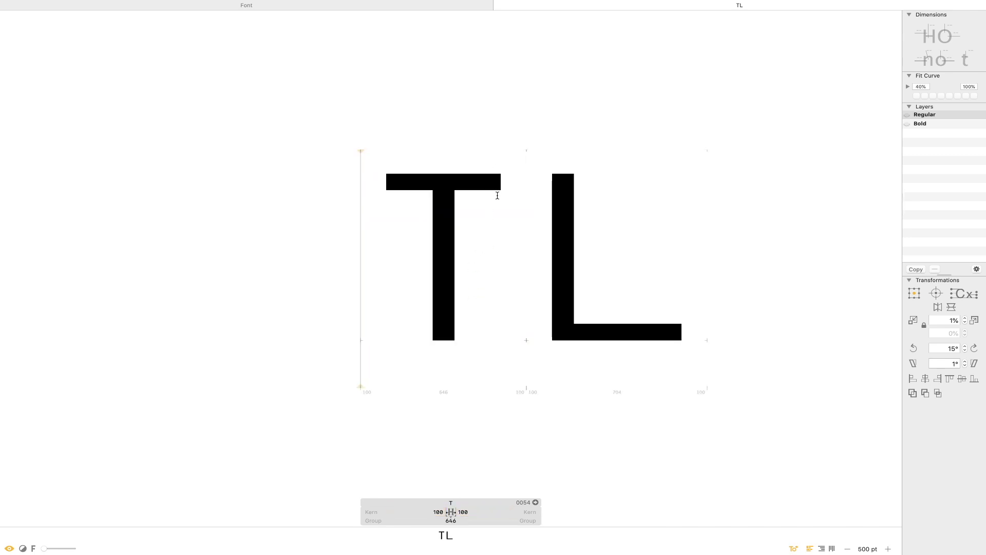
{"action": "key", "text": "Escape"}
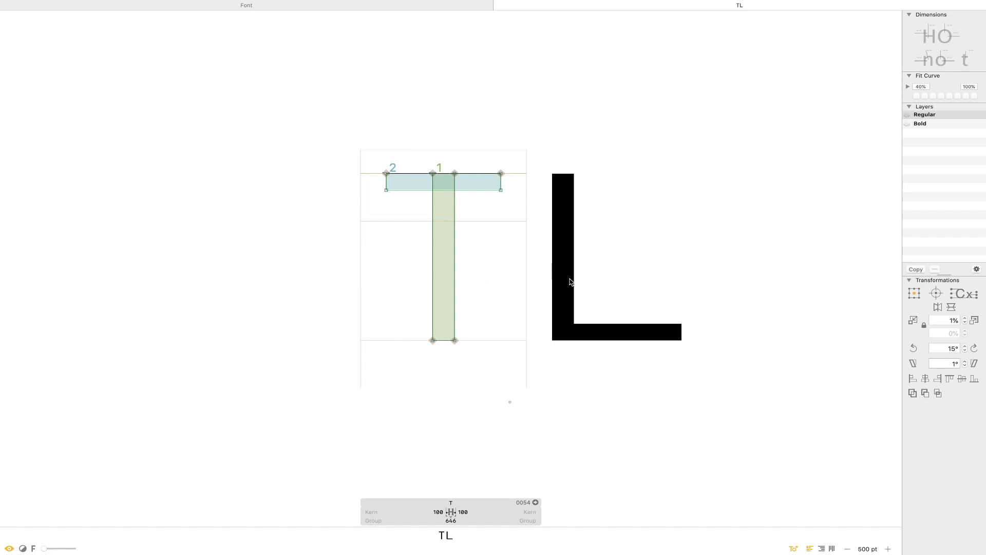
Insert a capital H between the T and L and paste the H's two stems into the T glyph.
{"action": "double_click", "coordinate": [626, 343]}
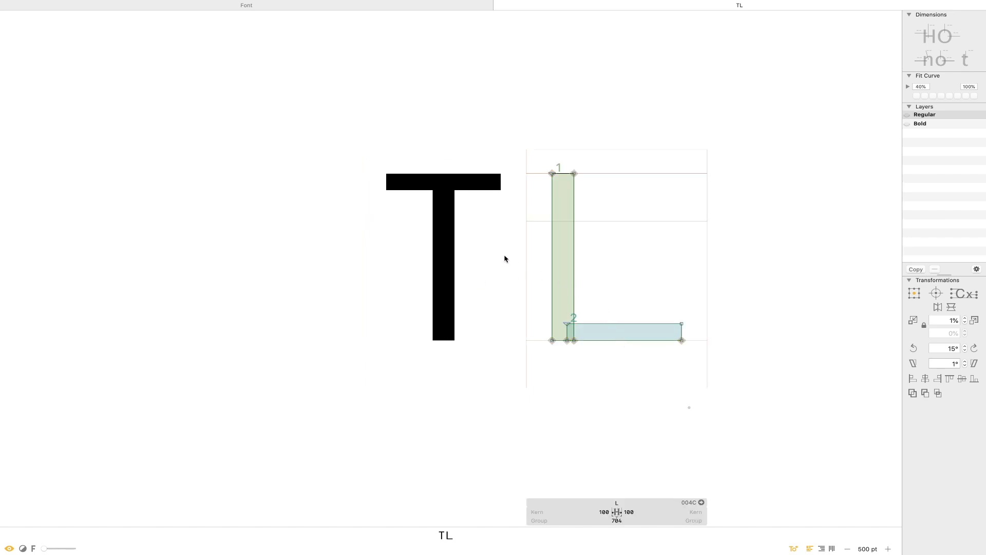
{"action": "type", "text": "tH"}
{"action": "key", "text": "Escape"}
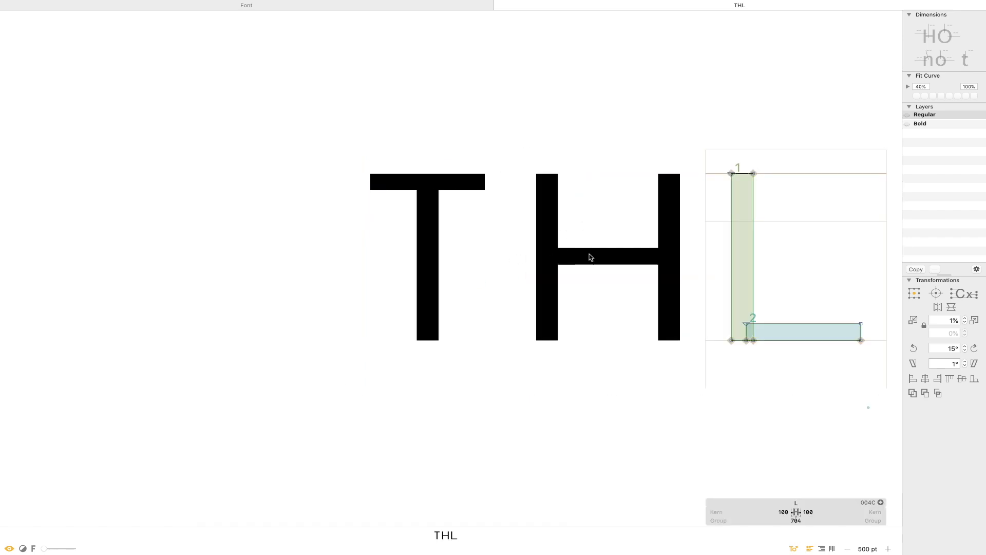
{"action": "double_click", "coordinate": [591, 255]}
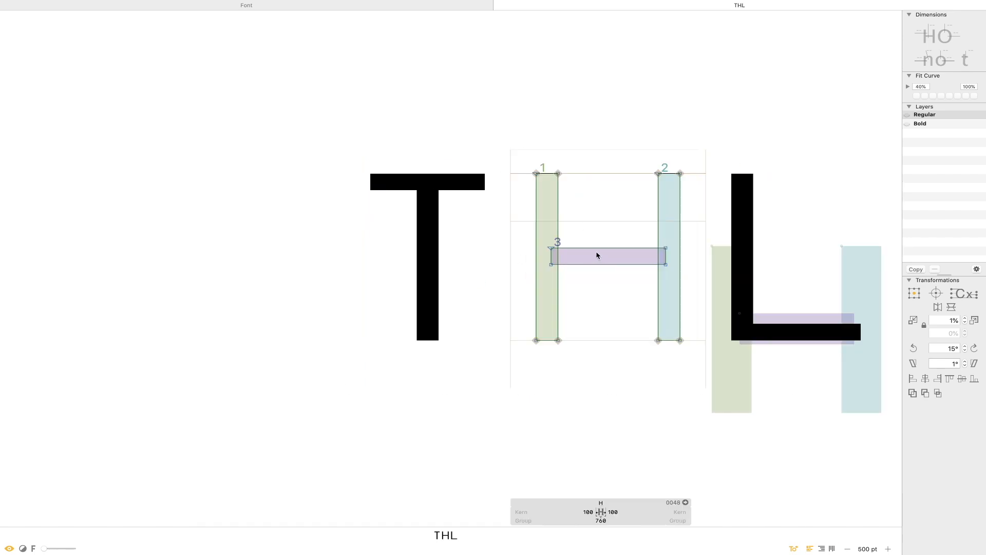
{"action": "double_click", "coordinate": [476, 251]}
{"action": "left_click", "coordinate": [490, 227]}
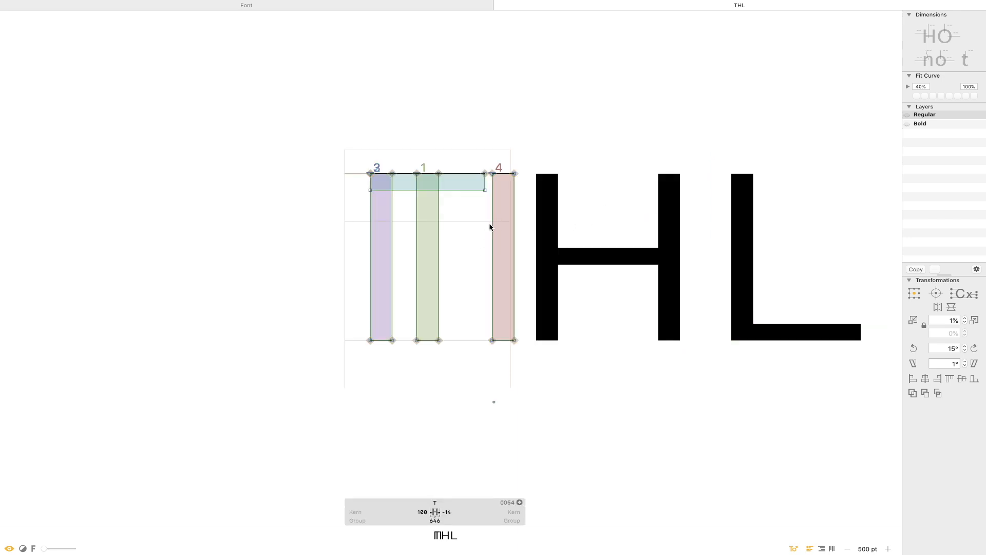
Move the two pasted H stems left in the T glyph until both sidebearings are 43.
{"action": "left_click", "coordinate": [493, 234]}
{"action": "left_click", "coordinate": [392, 242], "text": "shift"}
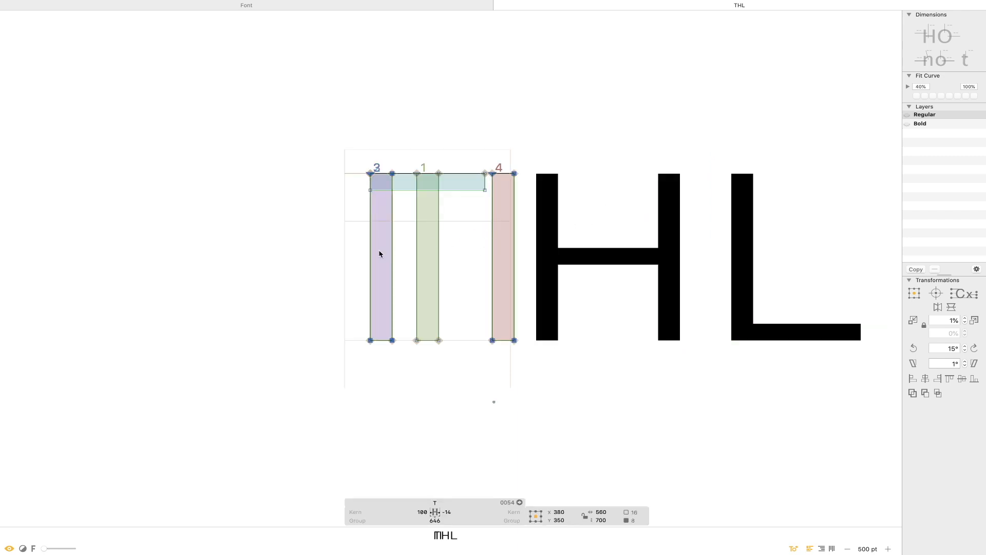
{"action": "key", "text": "shift+Left"}
{"action": "key", "text": "shift+Left"}
{"action": "key", "text": "shift+Left"}
{"action": "key", "text": "shift+Left"}
{"action": "key", "text": "shift+Left"}
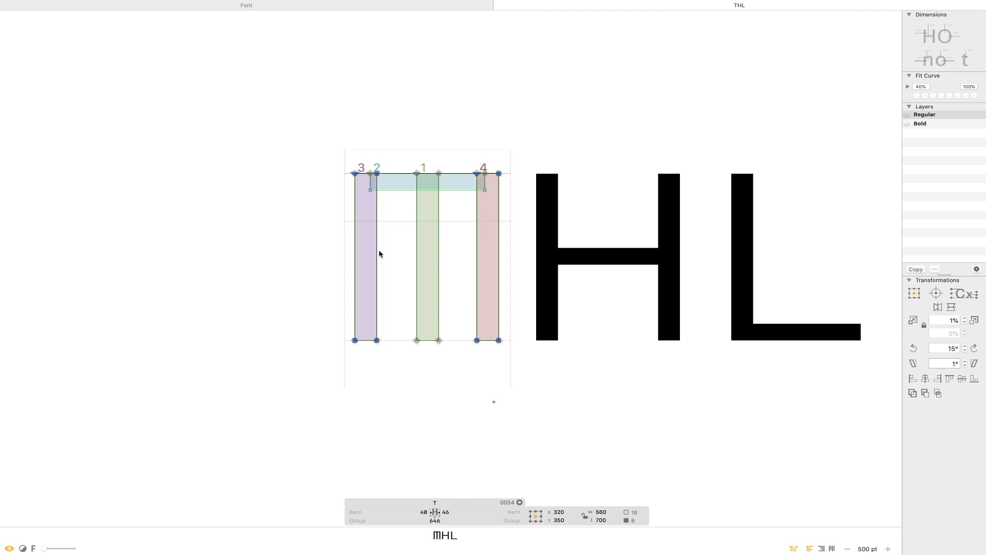
{"action": "key", "text": "Right"}
{"action": "key", "text": "Right"}
{"action": "key", "text": "Right"}
Extend the right end of the T's bar to the outer edge of the right H stem.
{"action": "left_click_drag", "start_coordinate": [563, 106], "coordinate": [288, 349]}
{"action": "left_click", "coordinate": [554, 243]}
{"action": "left_click", "coordinate": [576, 188]}
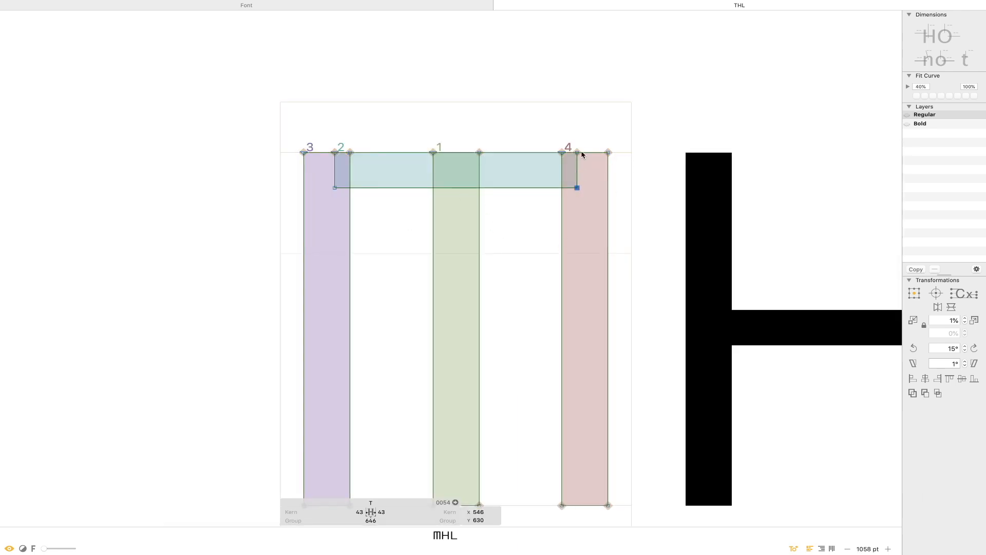
{"action": "left_click", "coordinate": [577, 152], "text": "shift"}
{"action": "left_click_drag", "start_coordinate": [576, 187], "coordinate": [608, 188]}
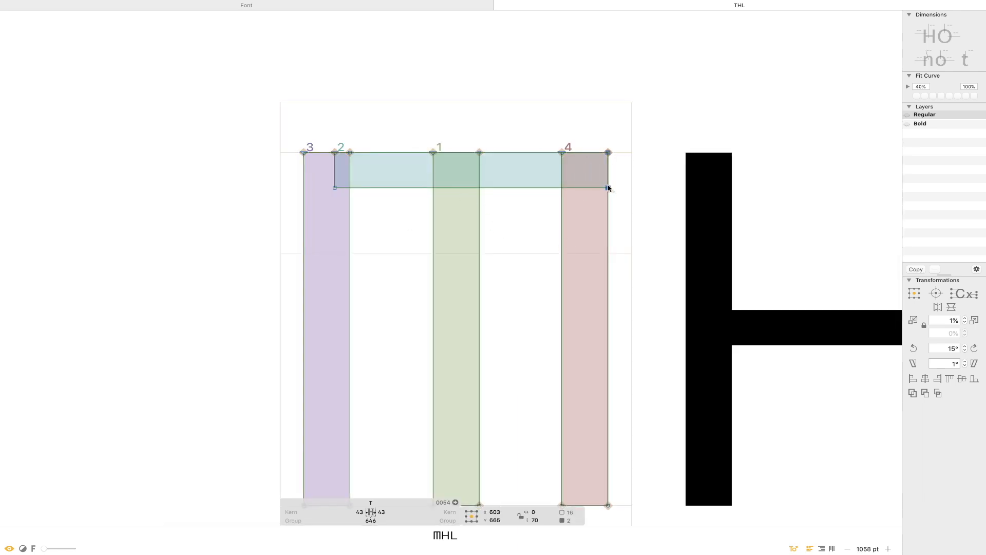
{"action": "left_click_drag", "start_coordinate": [630, 108], "coordinate": [560, 255]}
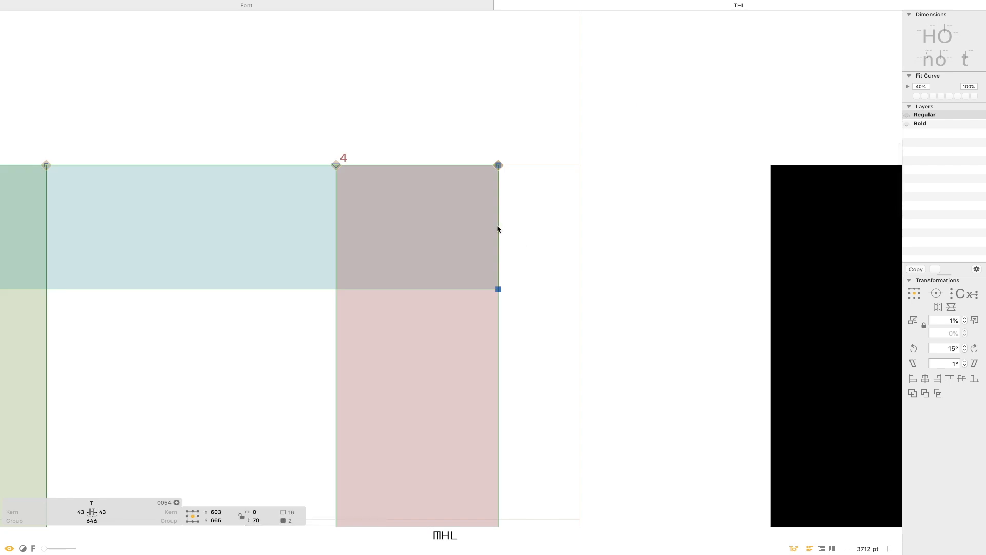
{"action": "key", "text": "Right"}
{"action": "key", "text": "Left"}
Extend the left end of the T's bar to the outer edge of the left H stem.
{"action": "key", "text": "space"}
{"action": "left_click_drag", "start_coordinate": [306, 189], "coordinate": [940, 150]}
{"action": "key", "text": "space"}
{"action": "left_click_drag", "start_coordinate": [239, 161], "coordinate": [437, 144]}
{"action": "left_click", "coordinate": [369, 233]}
{"action": "left_click", "coordinate": [369, 110], "text": "shift"}
{"action": "left_click_drag", "start_coordinate": [368, 111], "coordinate": [261, 113]}
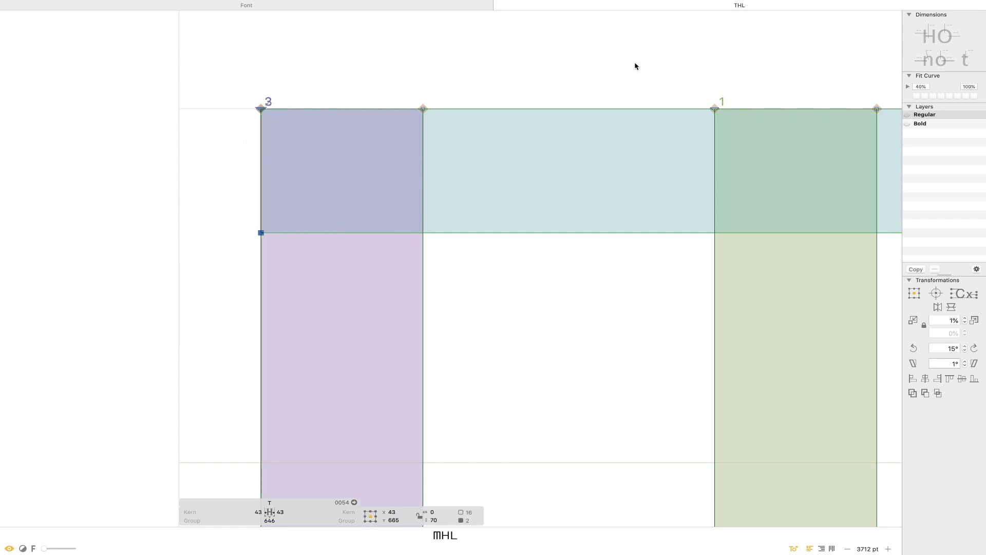
Delete the two H guide stems from the T glyph, keeping its bar and central stem.
{"action": "key", "text": "super+0"}
{"action": "double_click", "coordinate": [347, 200]}
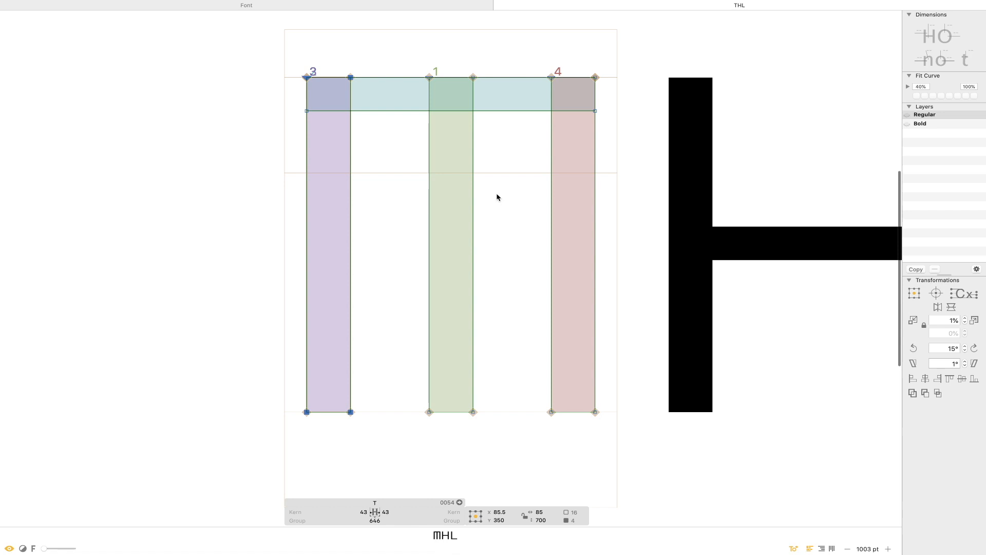
{"action": "double_click", "coordinate": [555, 189], "text": "shift"}
{"action": "key", "text": "Delete"}
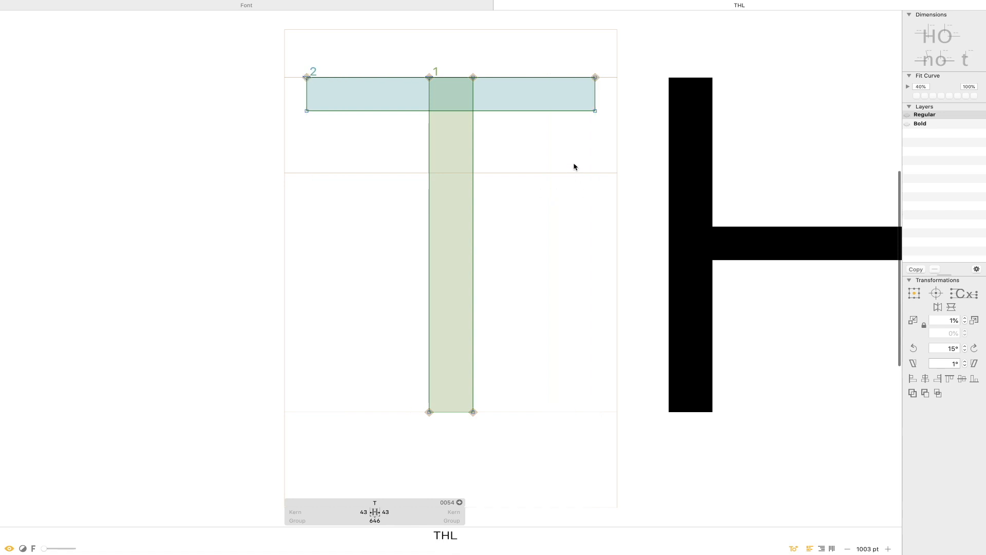
Preview the T beside the H and L as filled text, and close the edit tab.
{"action": "key", "text": "super+minus"}
{"action": "key", "text": "super+minus"}
{"action": "key", "text": "super+minus"}
{"action": "key", "text": "Escape"}
{"action": "double_click", "coordinate": [734, 252]}
{"action": "key", "text": "Escape"}
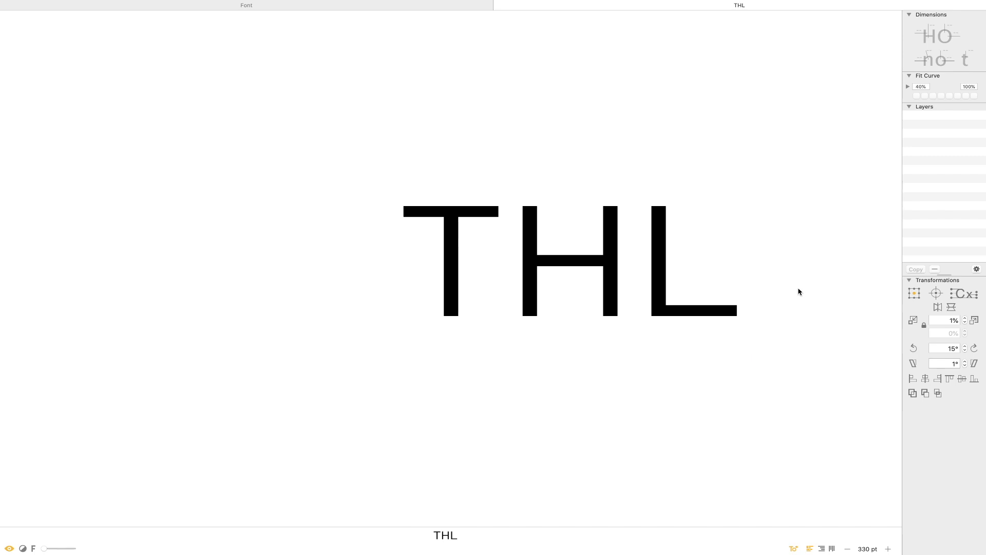
{"action": "key", "text": "super+w"}
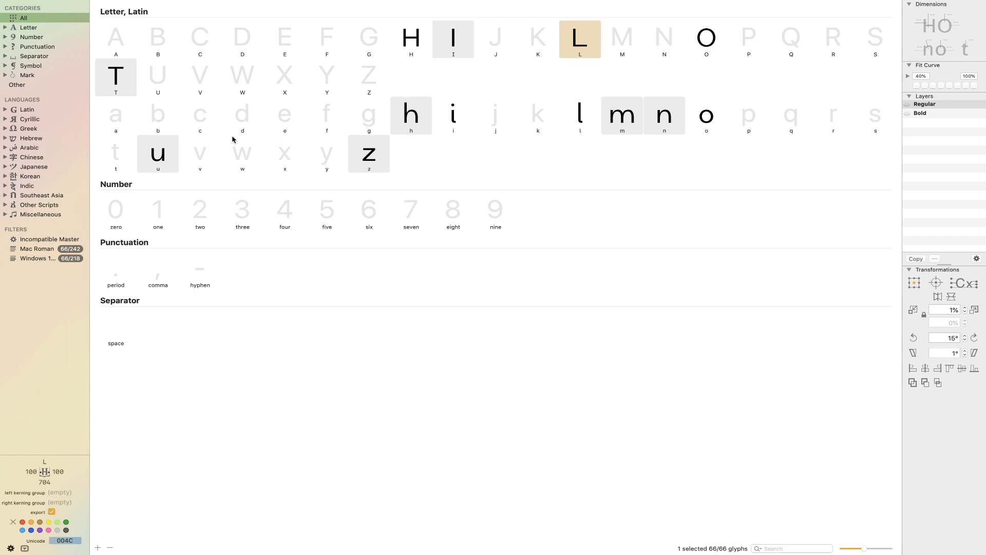
Copy the capital L's contours into the capital E glyph and set the E's right sidebearing to 100.
{"action": "double_click", "coordinate": [587, 45]}
{"action": "key", "text": "super+w"}
{"action": "left_click", "coordinate": [301, 40]}
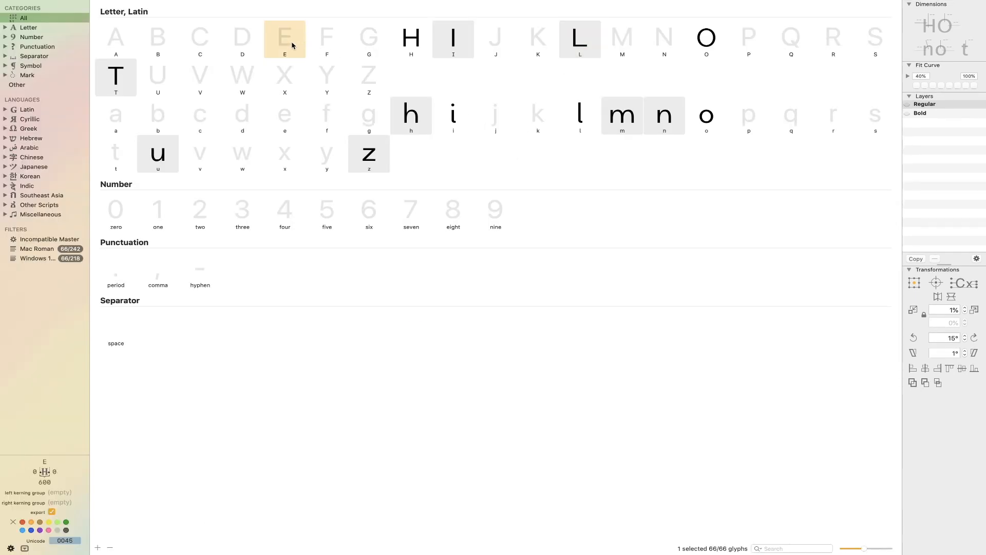
{"action": "double_click", "coordinate": [292, 45]}
{"action": "key", "text": "super+v"}
{"action": "left_click", "coordinate": [509, 511]}
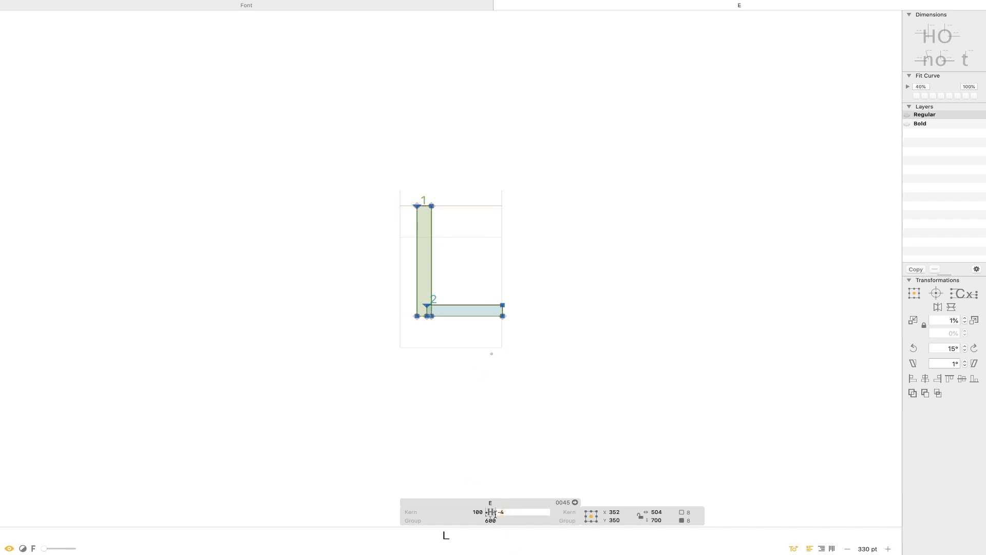
{"action": "key", "text": "Return"}
Duplicate the E's bottom bar, move the copy up and align its top edge with the stem's top.
{"action": "key", "text": "super+plus"}
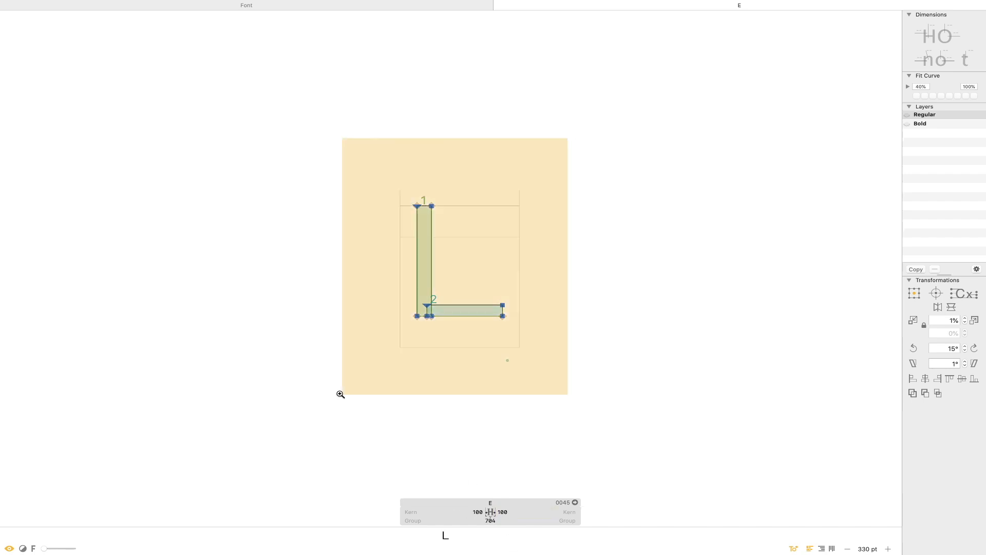
{"action": "left_click", "coordinate": [473, 353]}
{"action": "key", "text": "super+d"}
{"action": "left_click_drag", "start_coordinate": [496, 347], "coordinate": [476, 168]}
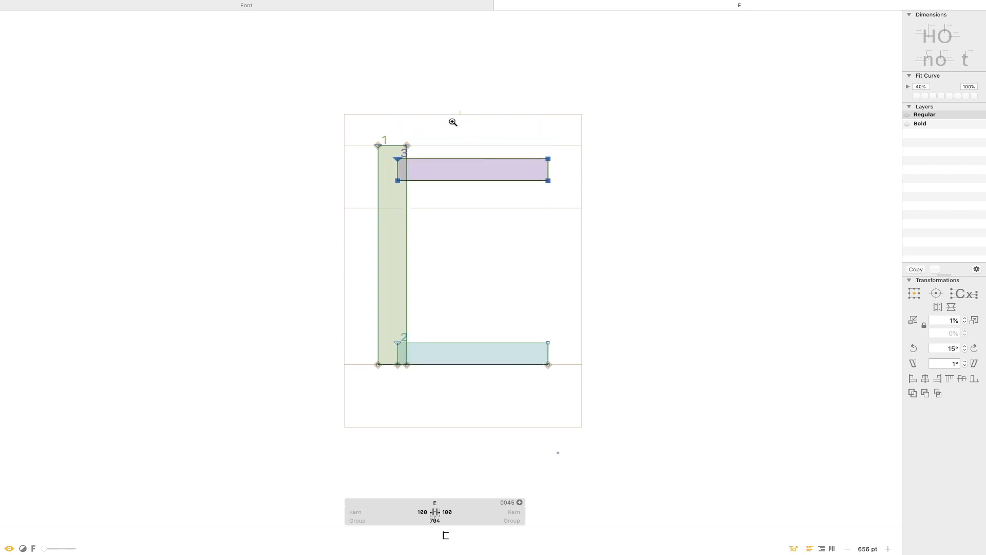
{"action": "left_click_drag", "start_coordinate": [462, 111], "coordinate": [361, 217]}
{"action": "double_click", "coordinate": [429, 214], "text": "shift"}
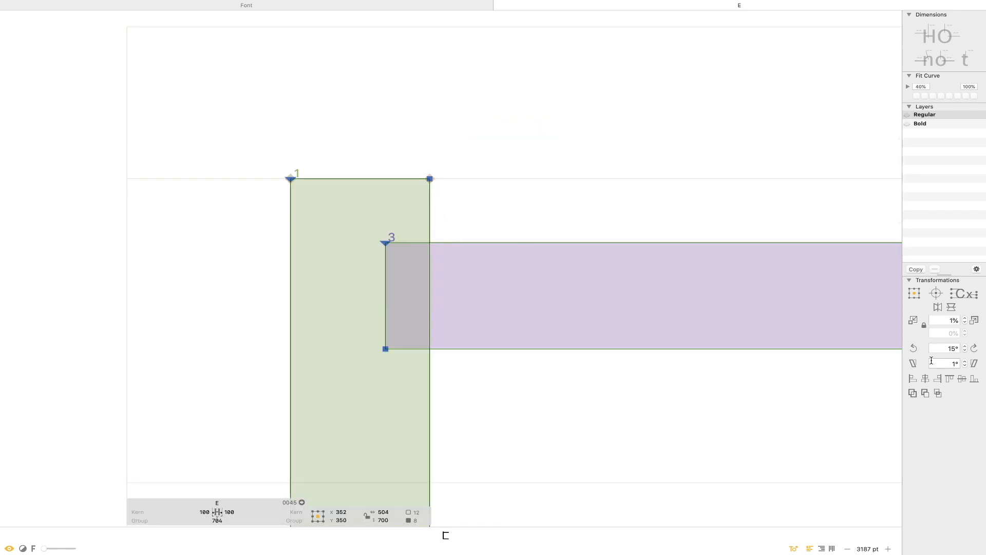
{"action": "left_click", "coordinate": [950, 379]}
{"action": "left_click", "coordinate": [643, 425]}
{"action": "key", "text": "super+0"}
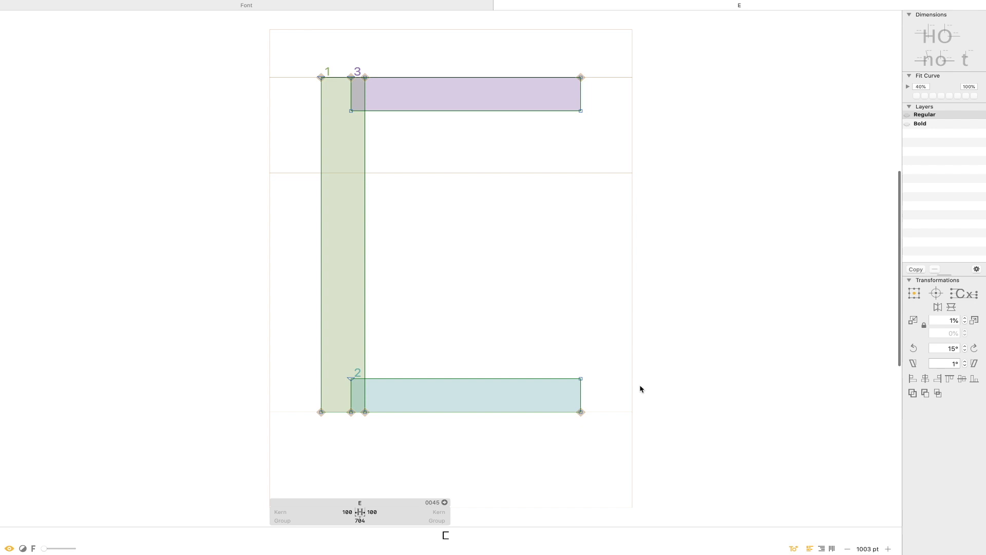
Copy the E's top bar to the middle of the stem at Y 363 and shorten its right end by 50 units.
{"action": "double_click", "coordinate": [415, 109]}
{"action": "left_click_drag", "start_coordinate": [445, 111], "coordinate": [443, 254]}
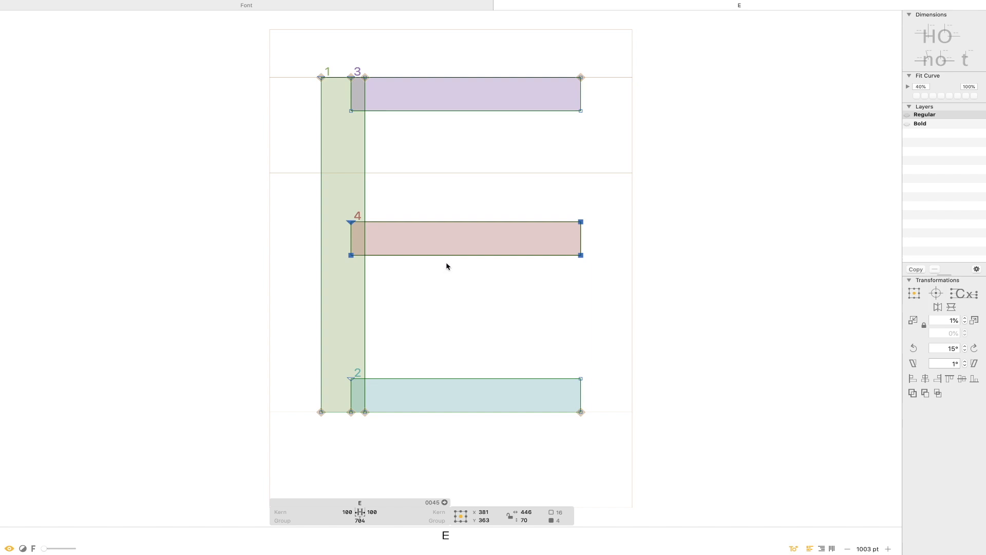
{"action": "left_click_drag", "start_coordinate": [617, 158], "coordinate": [580, 258]}
{"action": "key", "text": "super+z"}
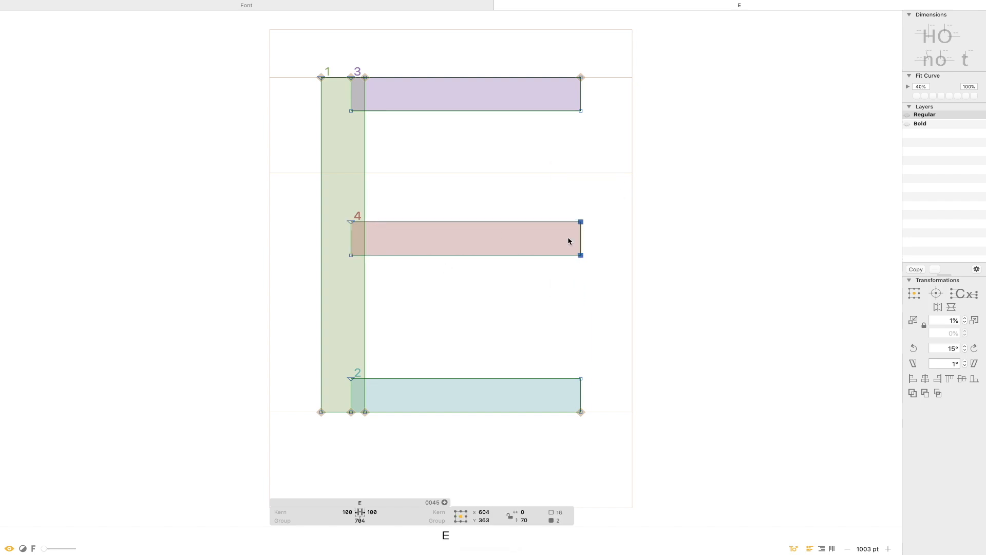
{"action": "key", "text": "shift+Left"}
{"action": "key", "text": "shift+Left"}
{"action": "key", "text": "shift+Left"}
{"action": "key", "text": "shift+Left"}
{"action": "key", "text": "shift+Left"}
Shorten the right end of the E's top bar by 10 units.
{"action": "left_click_drag", "start_coordinate": [621, 33], "coordinate": [563, 138]}
{"action": "key", "text": "shift+Left"}
{"action": "left_click", "coordinate": [557, 203]}
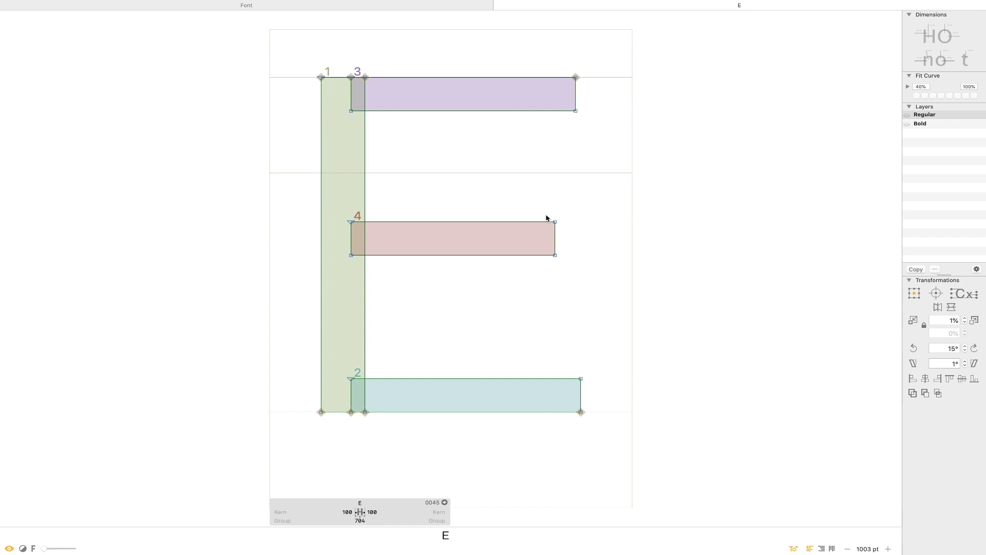
Insert a second capital E for comparison and lower the middle bar slightly.
{"action": "type", "text": "E"}
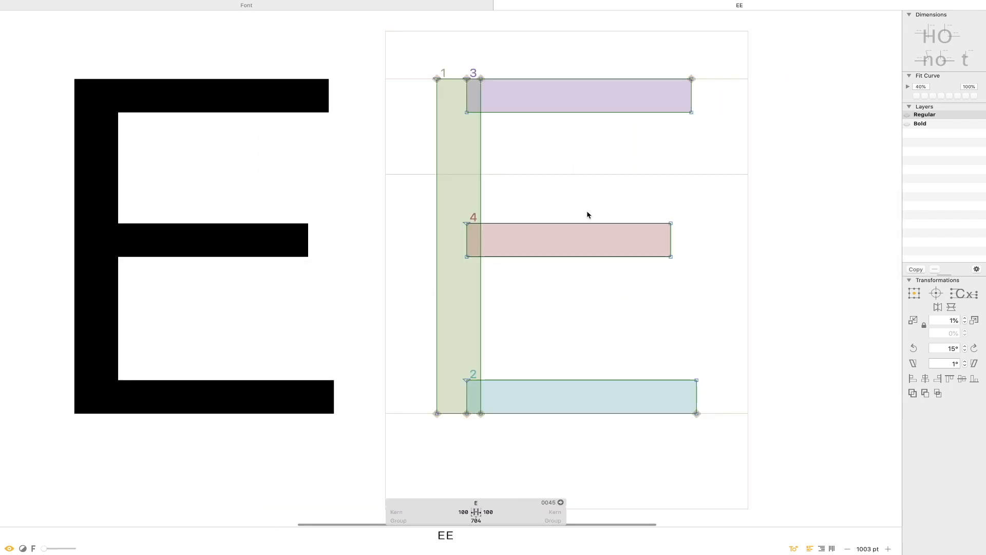
{"action": "scroll", "coordinate": [595, 214], "scroll_direction": "right", "scroll_amount": 4}
{"action": "scroll", "coordinate": [496, 169], "scroll_direction": "down", "scroll_amount": 8}
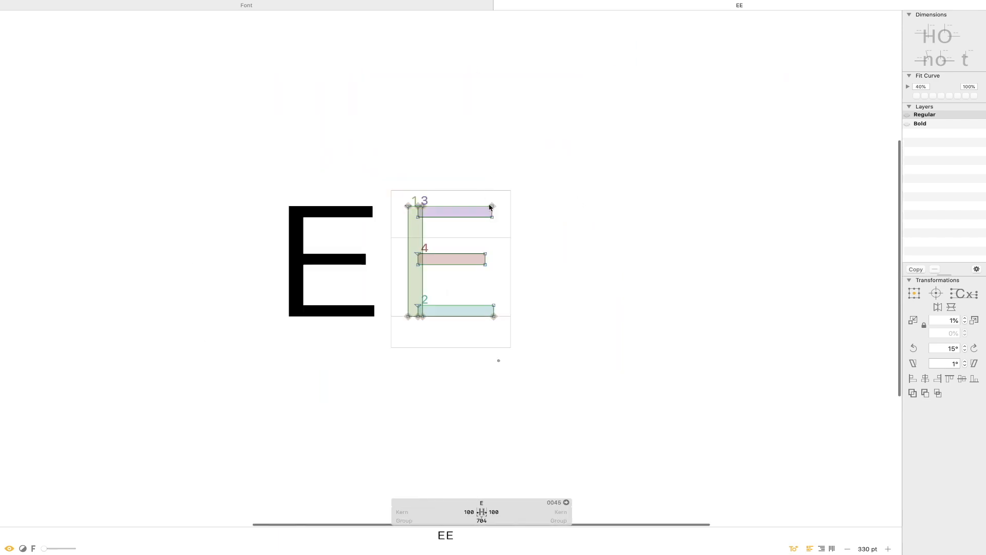
{"action": "left_click", "coordinate": [476, 257]}
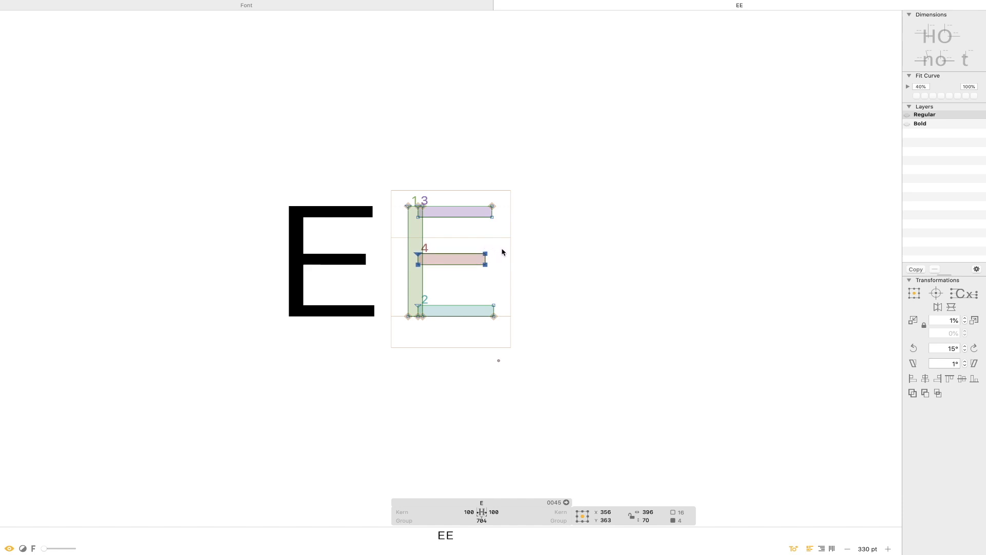
{"action": "left_click", "coordinate": [519, 263]}
Draw a circle about 243 units in diameter between the E's top and middle bars and nudge it up 3 units.
{"action": "left_click_drag", "start_coordinate": [544, 162], "coordinate": [372, 360]}
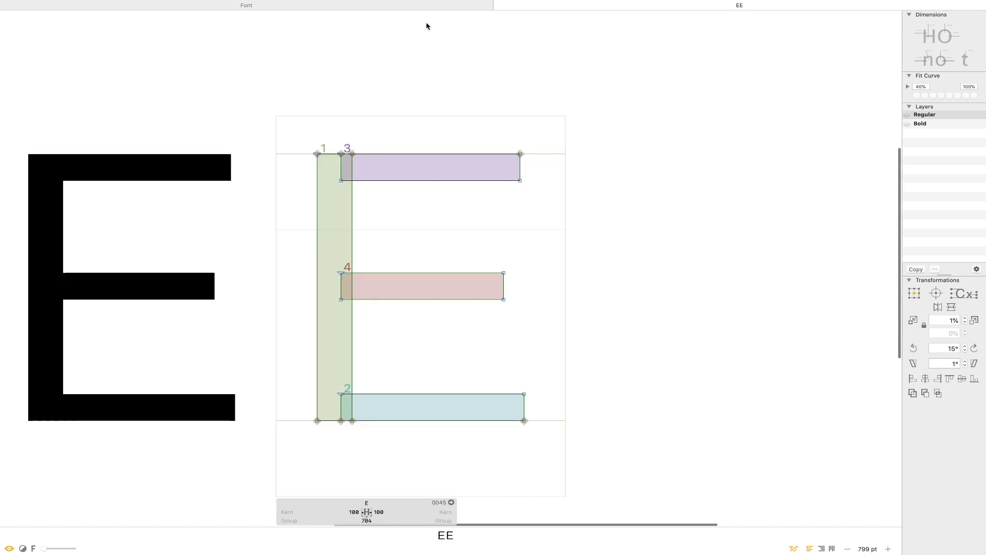
{"action": "left_click_drag", "start_coordinate": [444, 0], "coordinate": [447, 20]}
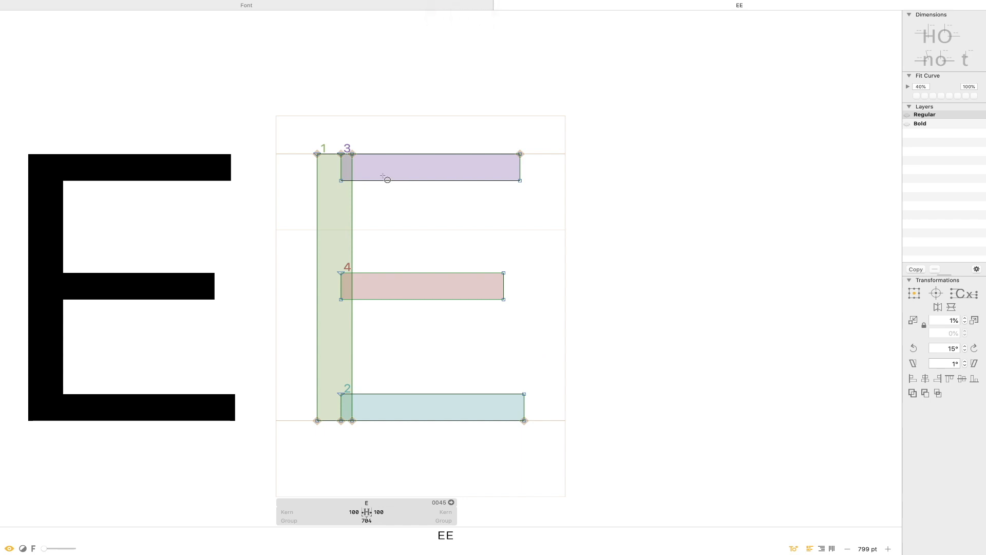
{"action": "left_click_drag", "start_coordinate": [369, 179], "coordinate": [469, 268]}
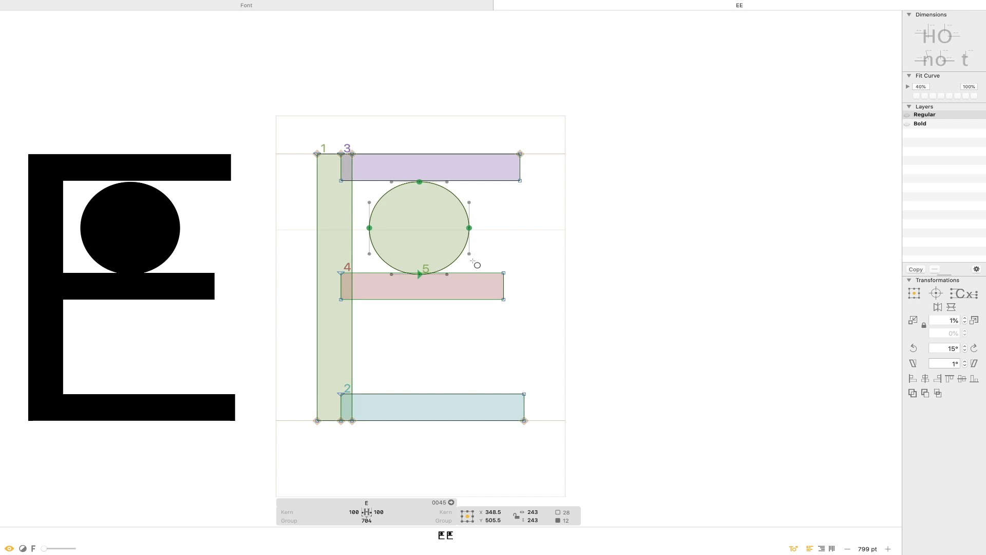
{"action": "key", "text": "super+space"}
{"action": "left_click_drag", "start_coordinate": [509, 125], "coordinate": [327, 357]}
{"action": "double_click", "coordinate": [529, 165]}
{"action": "key", "text": "Up"}
{"action": "key", "text": "Up"}
{"action": "key", "text": "Up"}
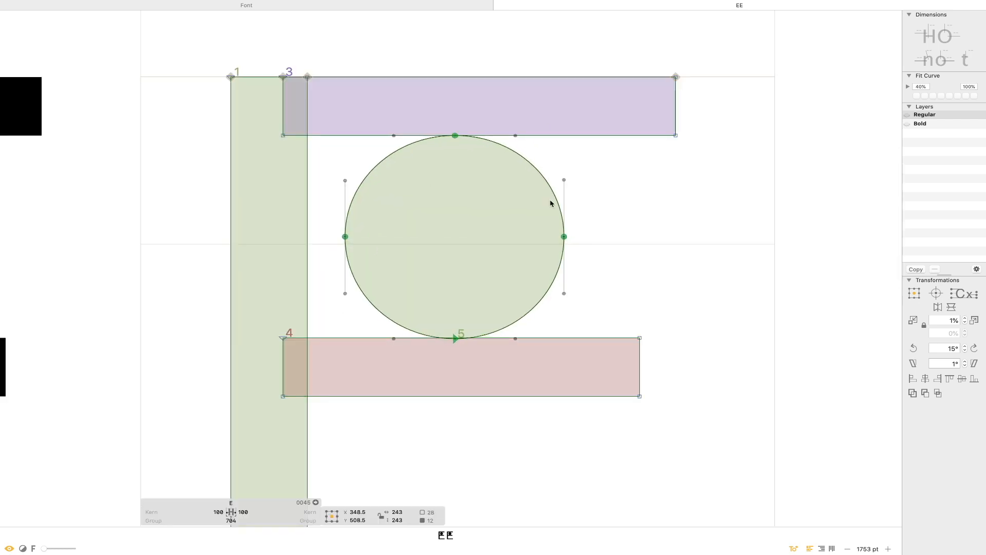
Move the circle into the gap between the middle and bottom bars to compare the two counters.
{"action": "key", "text": "space"}
{"action": "left_click_drag", "start_coordinate": [522, 286], "coordinate": [522, 107]}
{"action": "left_click_drag", "start_coordinate": [560, 37], "coordinate": [561, 301]}
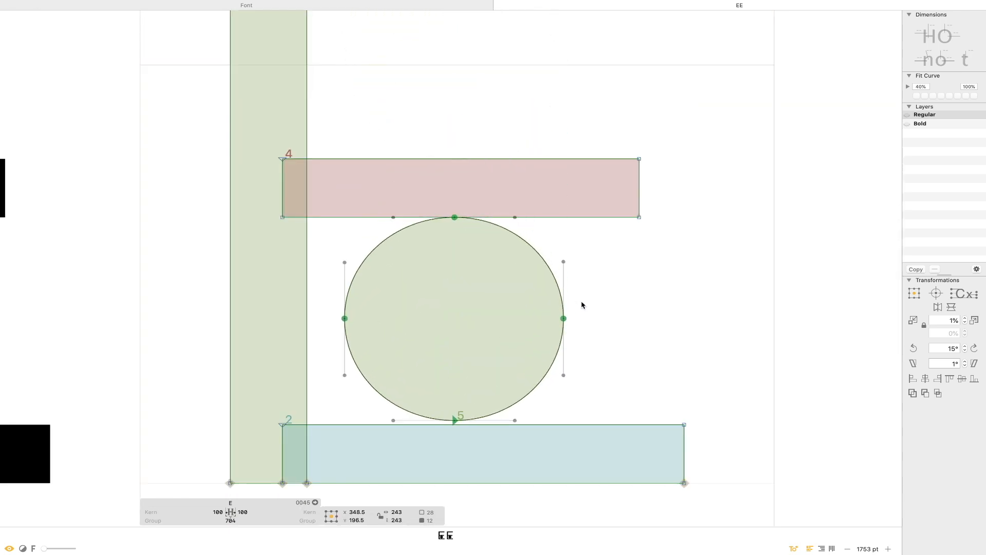
{"action": "scroll", "coordinate": [578, 264], "scroll_direction": "down", "scroll_amount": 5}
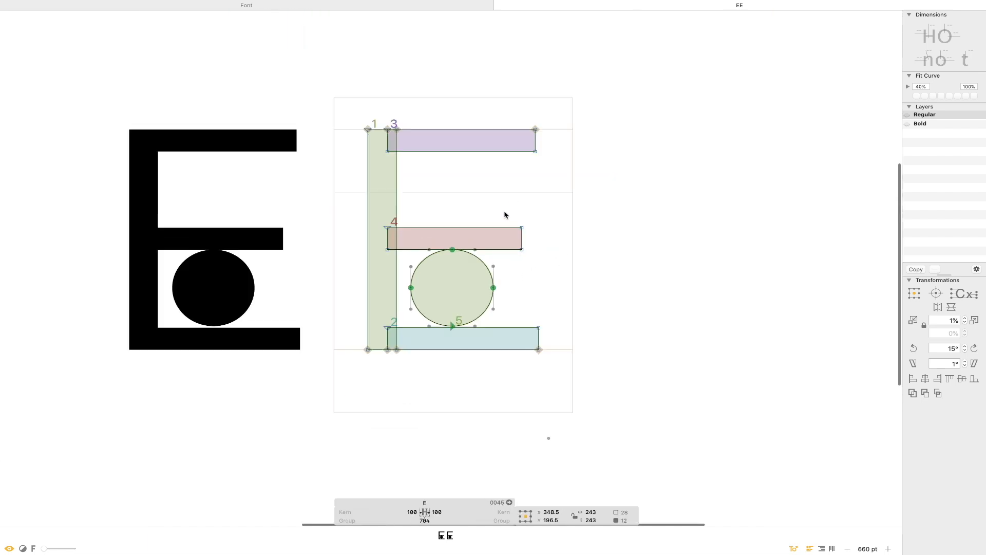
Raise the E's middle bar together with the circle by 10 units.
{"action": "left_click", "coordinate": [509, 238]}
{"action": "key", "text": "shift+Up"}
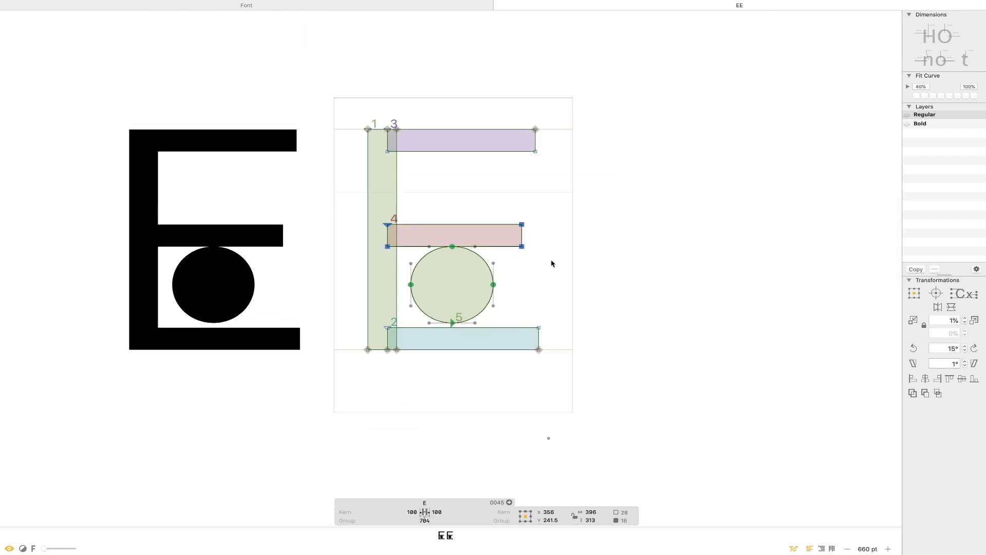
{"action": "left_click", "coordinate": [560, 278]}
Move the circle back to the upper gap to check its height, and delete the circle.
{"action": "left_click_drag", "start_coordinate": [482, 263], "coordinate": [477, 169]}
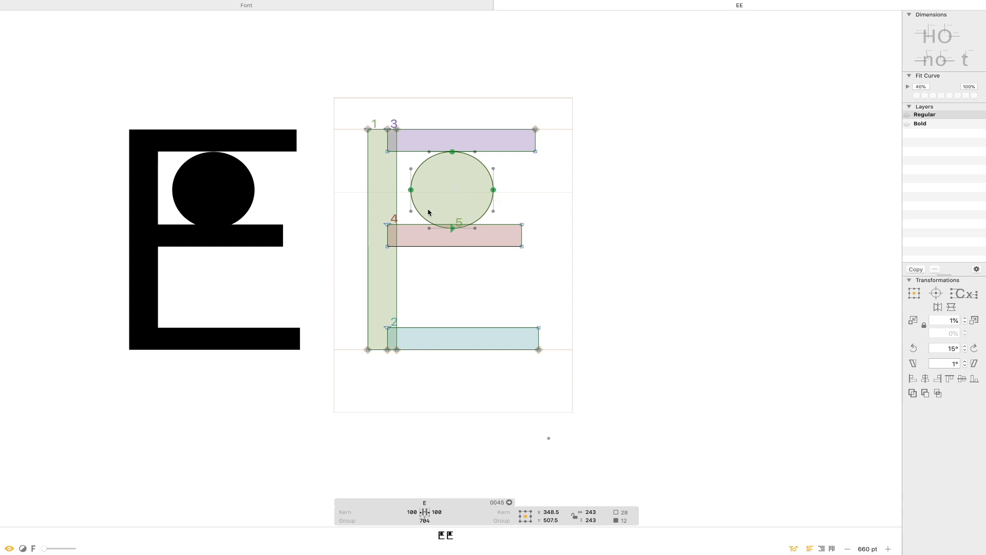
{"action": "left_click", "coordinate": [492, 173]}
{"action": "key", "text": "Delete"}
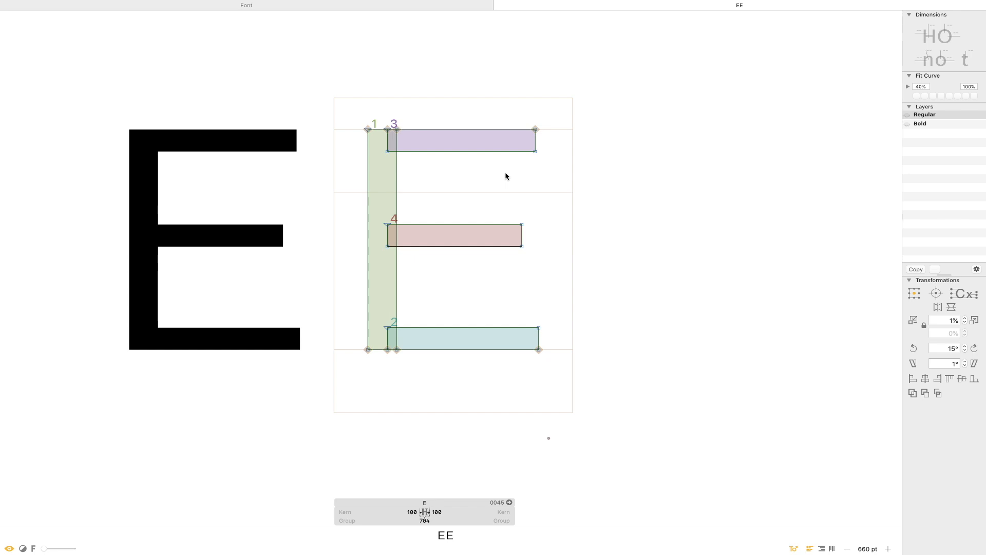
Place a copy of the E's stem just beyond the bars' right ends for comparison, and delete the copy.
{"action": "double_click", "coordinate": [397, 189]}
{"action": "key", "text": "super+c"}
{"action": "key", "text": "super+v"}
{"action": "left_click_drag", "start_coordinate": [398, 194], "coordinate": [568, 178]}
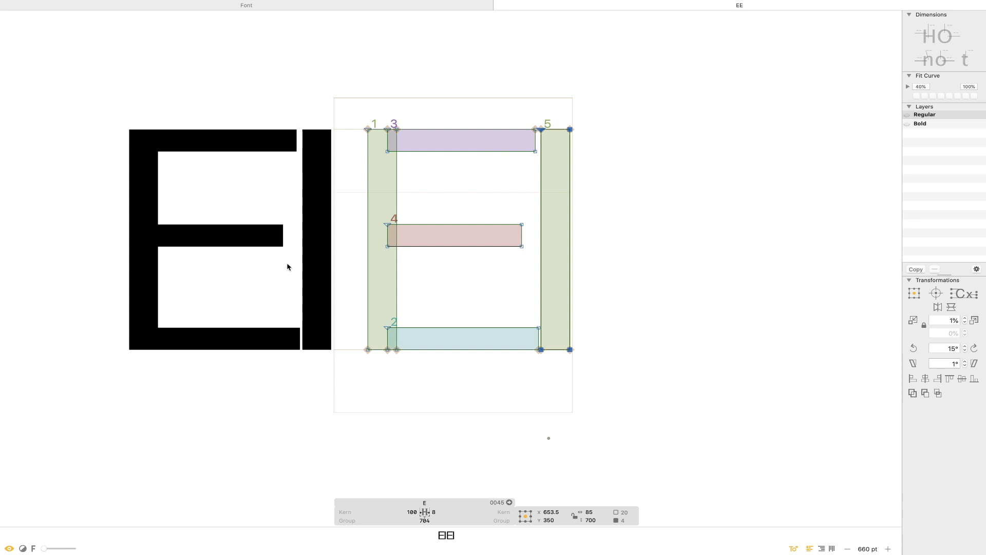
{"action": "left_click", "coordinate": [549, 191]}
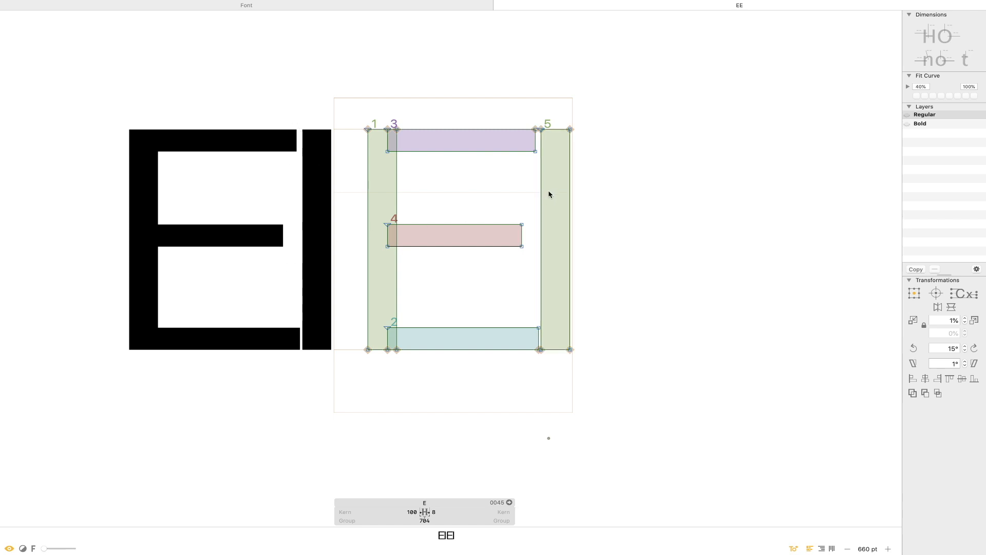
{"action": "double_click", "coordinate": [541, 204]}
{"action": "key", "text": "Delete"}
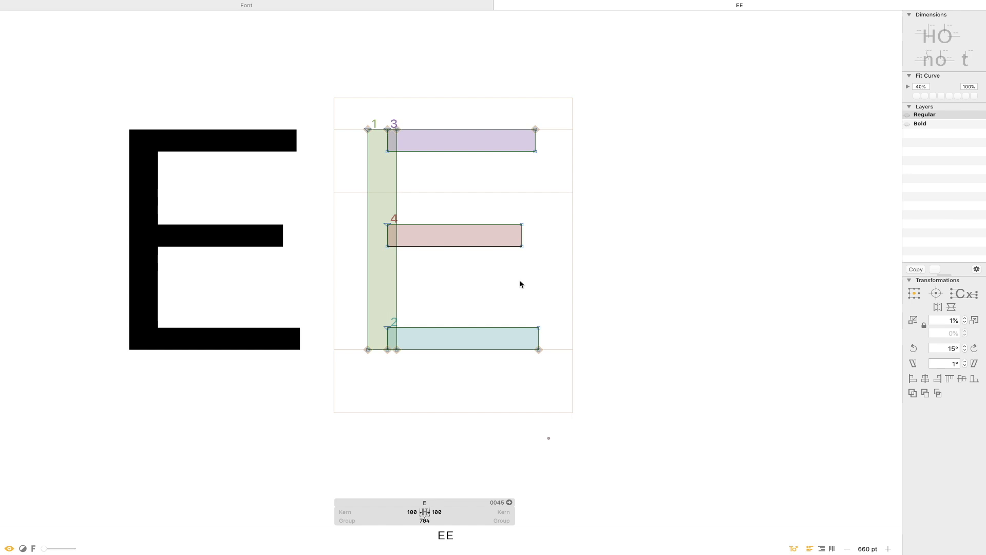
Add a capital G after the two Es in the text line.
{"action": "key", "text": "Escape"}
{"action": "left_click", "coordinate": [572, 294]}
{"action": "type", "text": "G"}
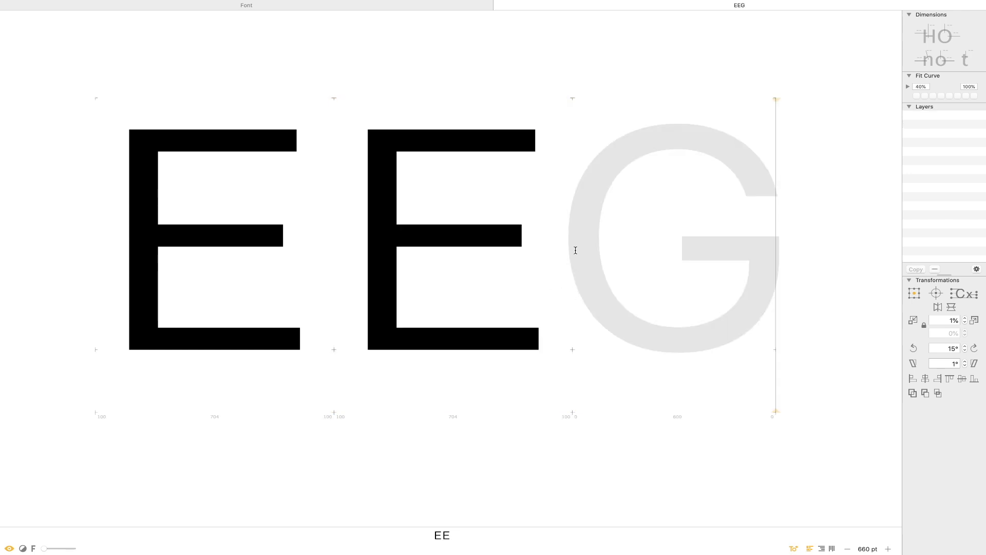
Replace the G after the two Es in the text line with a capital F.
{"action": "key", "text": "BackSpace"}
{"action": "type", "text": "F"}
{"action": "key", "text": "Escape"}
{"action": "double_click", "coordinate": [462, 228]}
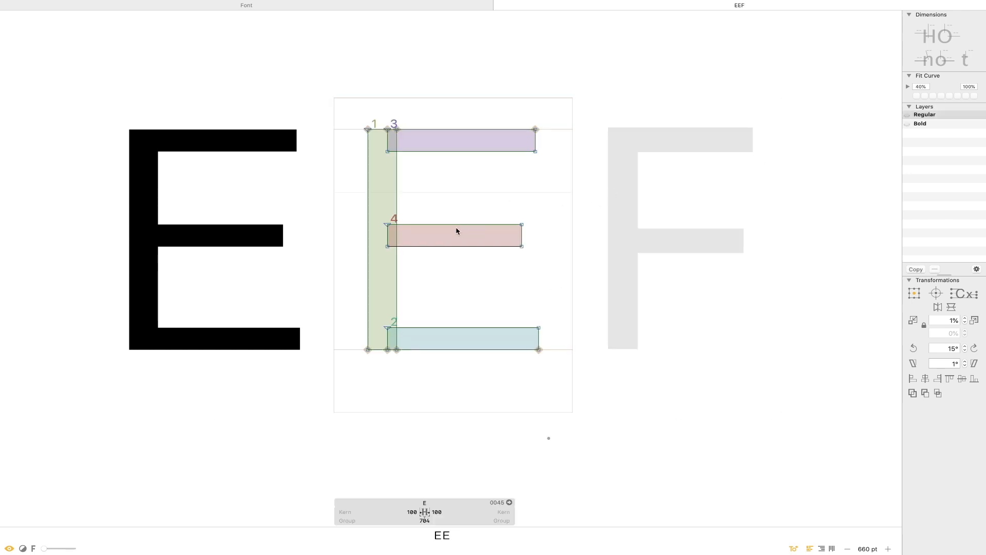
{"action": "double_click", "coordinate": [669, 209]}
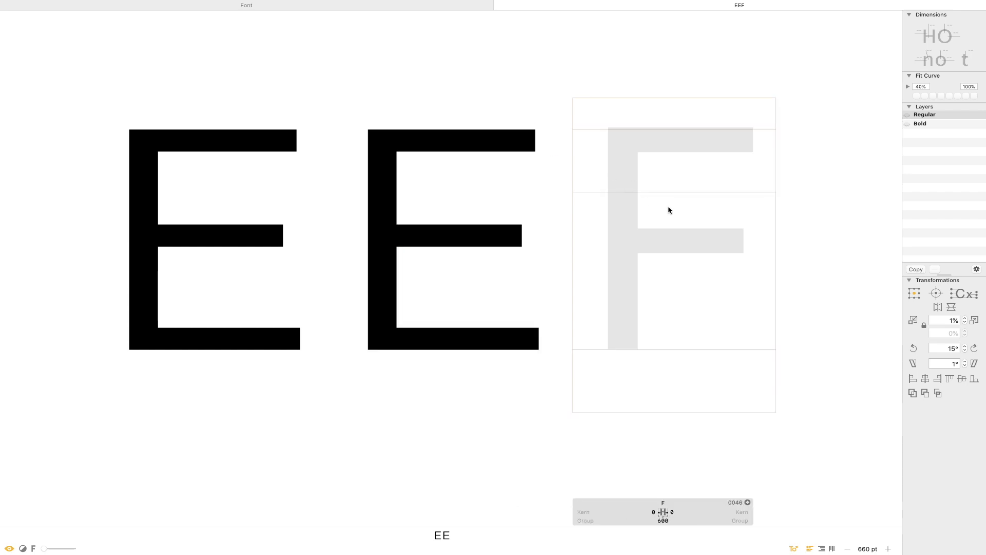
{"action": "key", "text": "Escape"}
Copy the second E's stem, top bar and middle bar, and paste them into the empty F.
{"action": "double_click", "coordinate": [383, 200]}
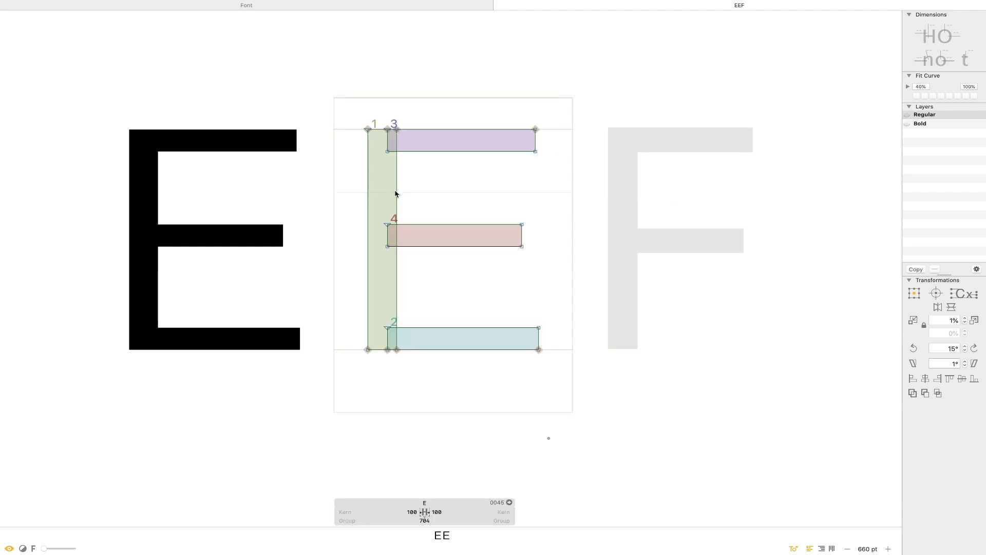
{"action": "left_click", "coordinate": [429, 175]}
{"action": "left_click", "coordinate": [393, 199]}
{"action": "double_click", "coordinate": [440, 150], "text": "shift"}
{"action": "double_click", "coordinate": [426, 225], "text": "shift"}
{"action": "key", "text": "super+c"}
{"action": "double_click", "coordinate": [698, 223]}
{"action": "key", "text": "super+v"}
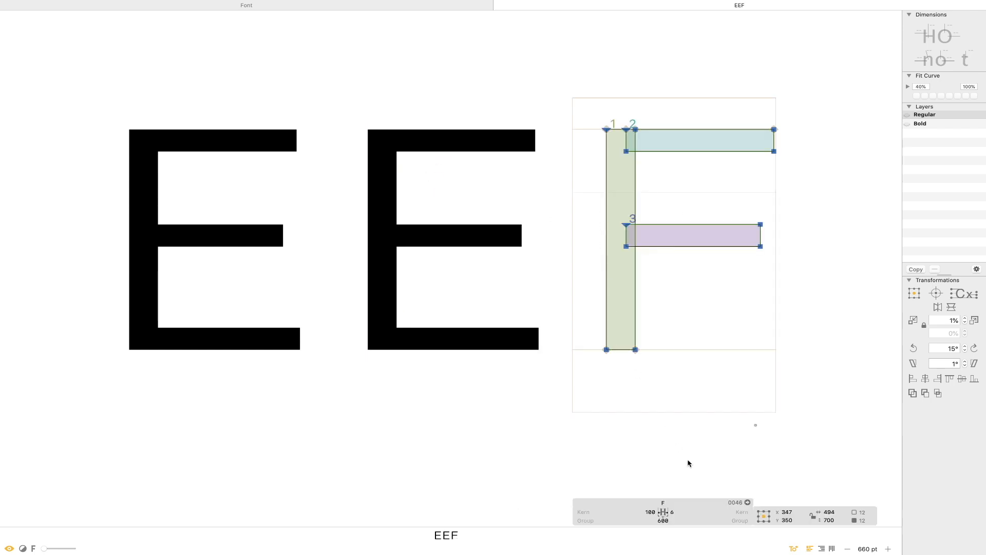
Set the F's right sidebearing to 100.
{"action": "left_click", "coordinate": [696, 512]}
{"action": "type", "text": "6"}
{"action": "key", "text": "Return"}
{"action": "left_click", "coordinate": [818, 256]}
{"action": "left_click_drag", "start_coordinate": [819, 198], "coordinate": [721, 203]}
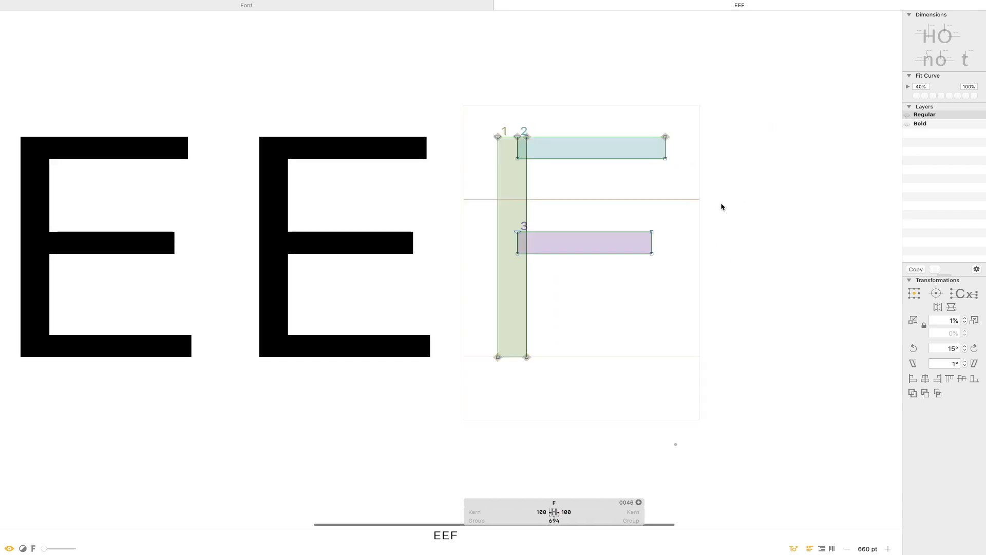
Try the F's middle bar in a lower position, and move it back to its original height.
{"action": "key", "text": "super+minus"}
{"action": "double_click", "coordinate": [544, 251]}
{"action": "key", "text": "shift+Down"}
{"action": "key", "text": "shift+Up"}
{"action": "key", "text": "shift+Up"}
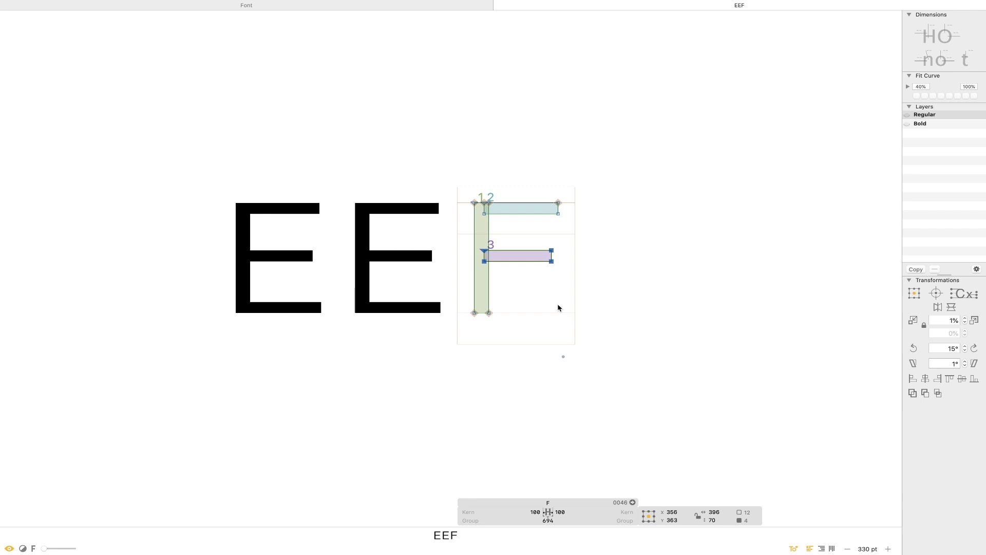
Add a second capital F to the text line after the two Es, correcting the mistyped G.
{"action": "left_click", "coordinate": [559, 308]}
{"action": "type", "text": "tG"}
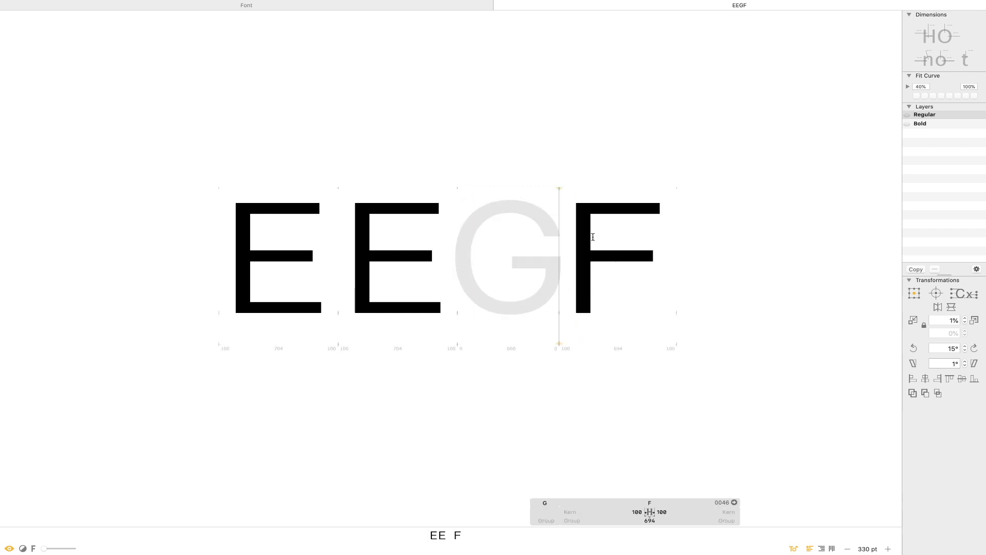
{"action": "key", "text": "BackSpace"}
{"action": "type", "text": "F"}
{"action": "key", "text": "Escape"}
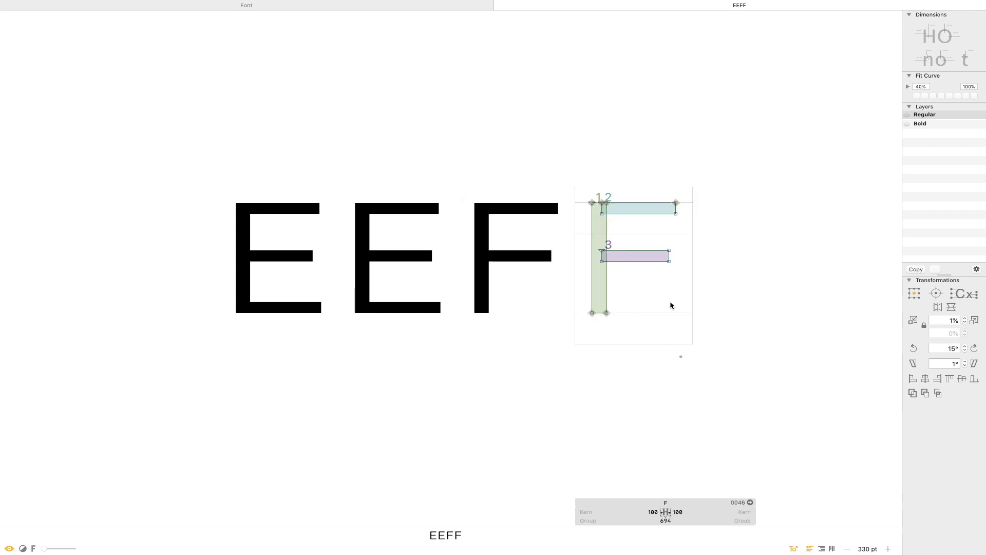
Insert a capital H between the two Fs in the text line.
{"action": "left_click_drag", "start_coordinate": [743, 140], "coordinate": [150, 421]}
{"action": "left_click_drag", "start_coordinate": [666, 176], "coordinate": [514, 190]}
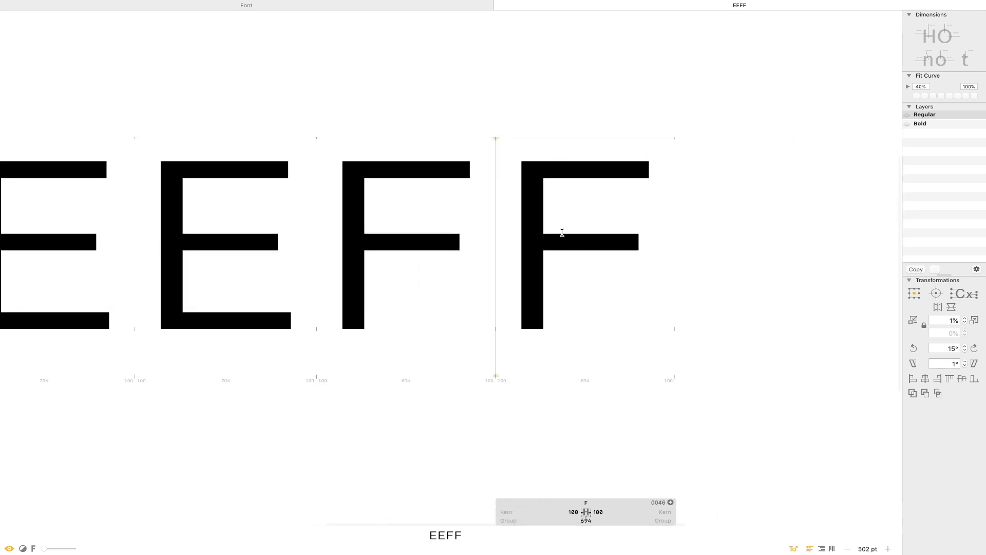
{"action": "type", "text": "H"}
{"action": "key", "text": "Escape"}
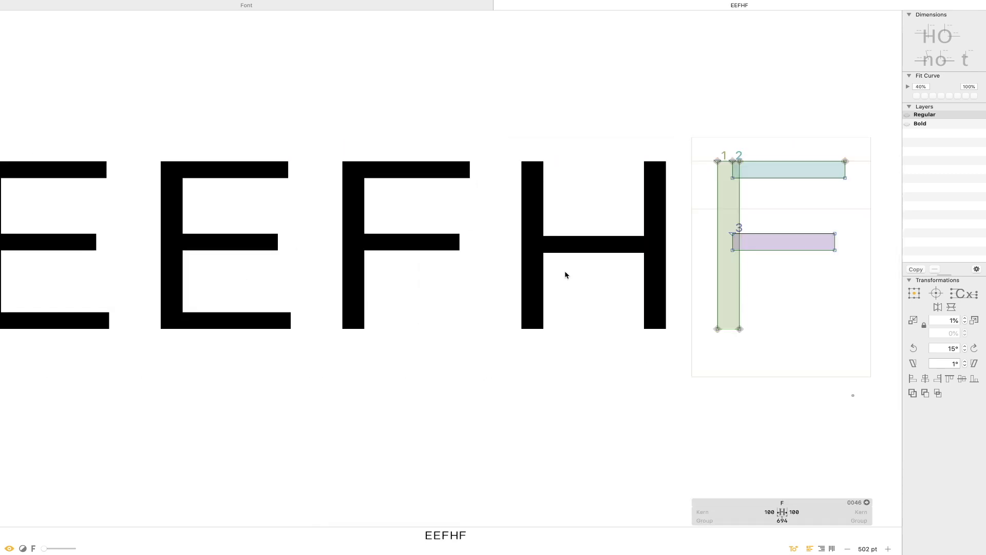
Compare the proportions of E, F and H at the small 150 pt size, and close the edit view.
{"action": "key", "text": "super+0"}
{"action": "key", "text": "super+minus"}
{"action": "key", "text": "super+minus"}
{"action": "key", "text": "super+minus"}
{"action": "key", "text": "super+minus"}
{"action": "key", "text": "super+minus"}
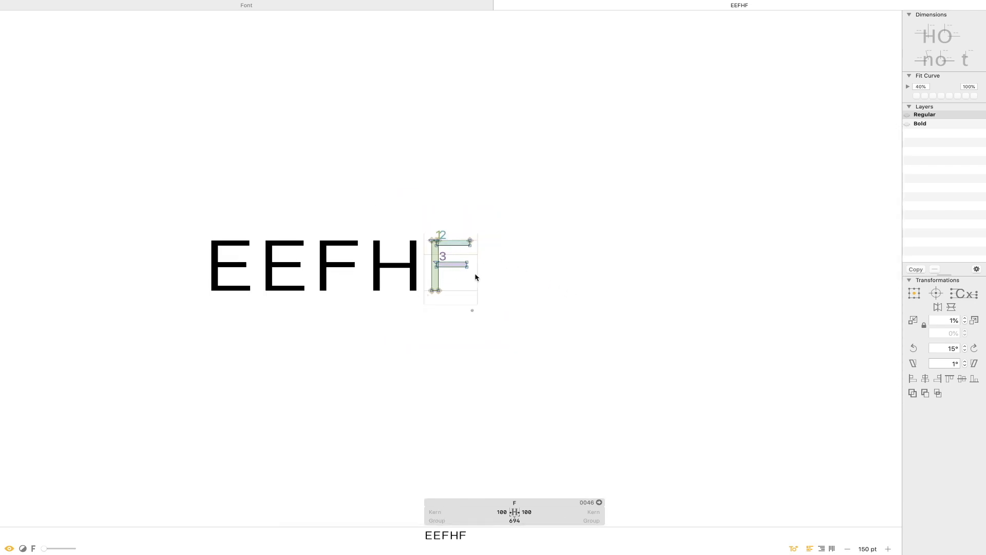
{"action": "key", "text": "t"}
{"action": "key", "text": "super+w"}
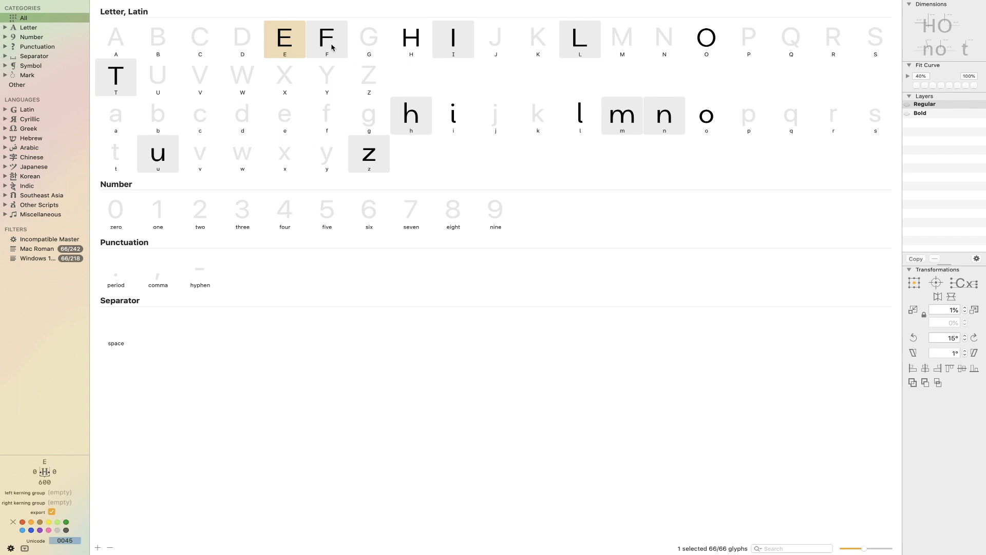
Copy all of the capital H's outlines and paste them into the empty capital N.
{"action": "double_click", "coordinate": [403, 47]}
{"action": "double_click", "coordinate": [465, 250]}
{"action": "key", "text": "super+a"}
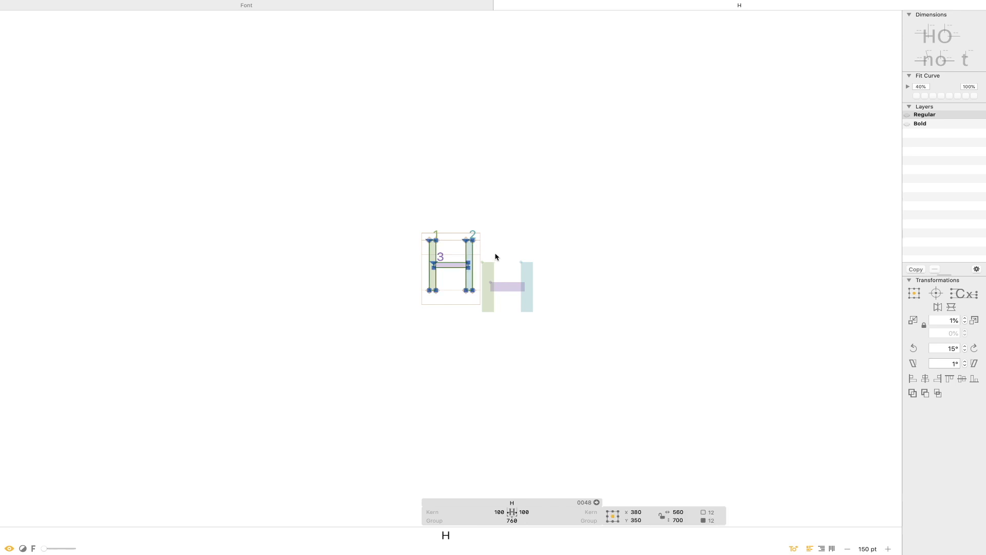
{"action": "key", "text": "super+w"}
{"action": "double_click", "coordinate": [651, 34]}
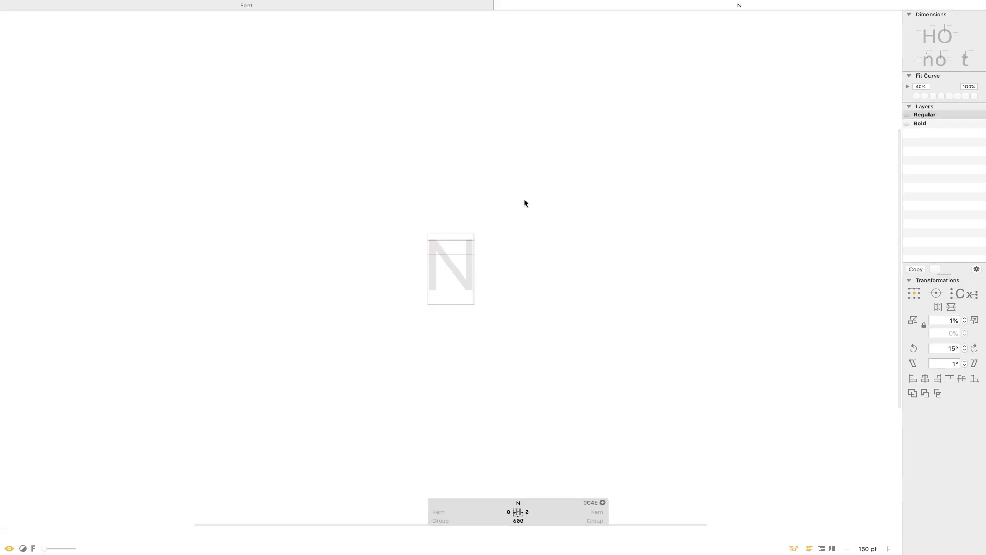
{"action": "key", "text": "super+v"}
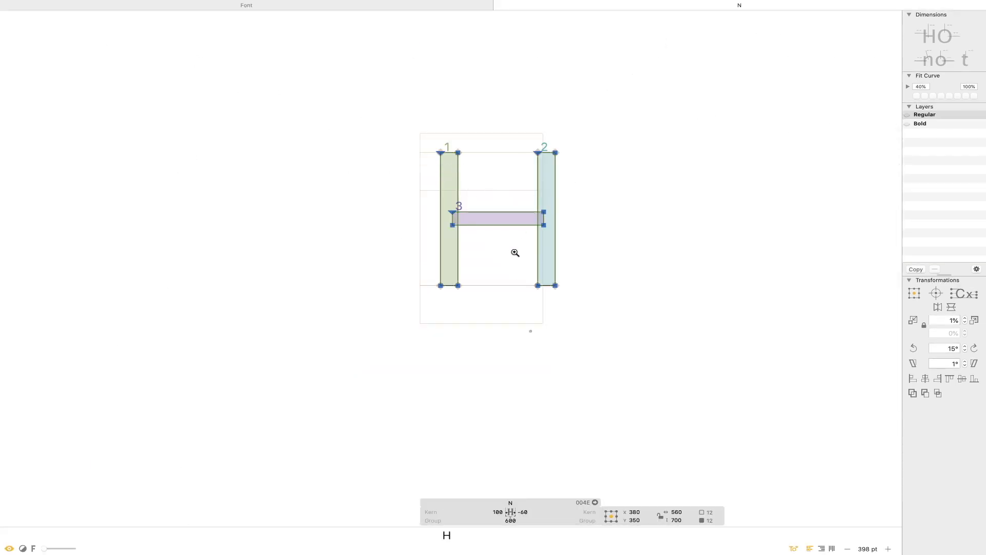
Set the N's right sidebearing to 100 and move the crossbar out past the glyph's right edge.
{"action": "key", "text": "super+plus"}
{"action": "left_click_drag", "start_coordinate": [674, 45], "coordinate": [317, 410]}
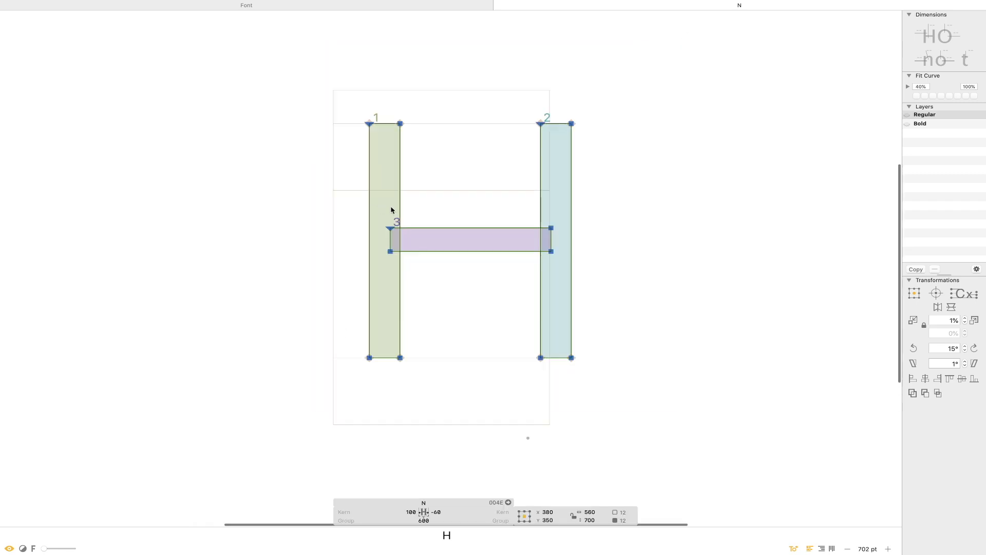
{"action": "key", "text": "super+plus"}
{"action": "left_click", "coordinate": [447, 169]}
{"action": "left_click", "coordinate": [446, 216]}
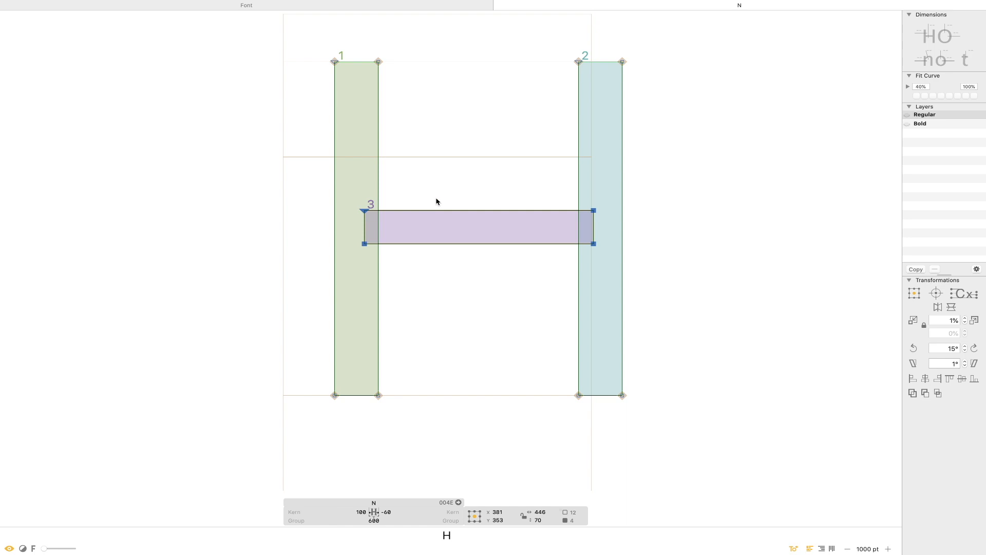
{"action": "left_click", "coordinate": [498, 5]}
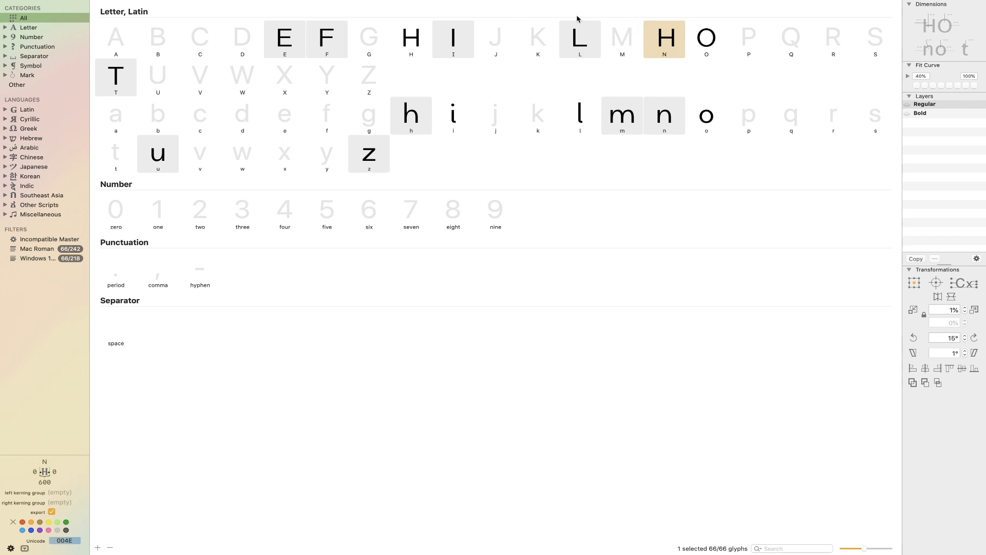
{"action": "double_click", "coordinate": [662, 41]}
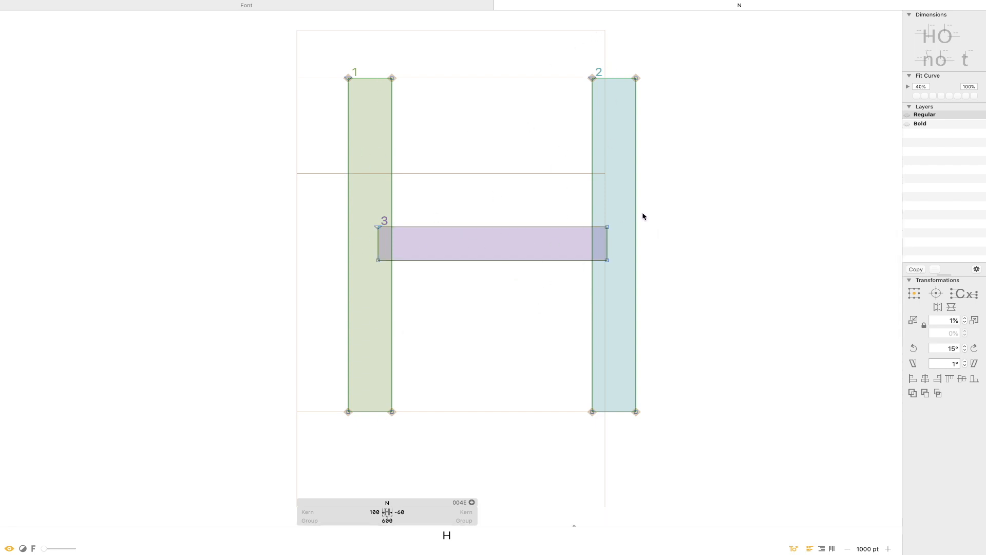
{"action": "double_click", "coordinate": [410, 512]}
{"action": "type", "text": "100"}
{"action": "key", "text": "Return"}
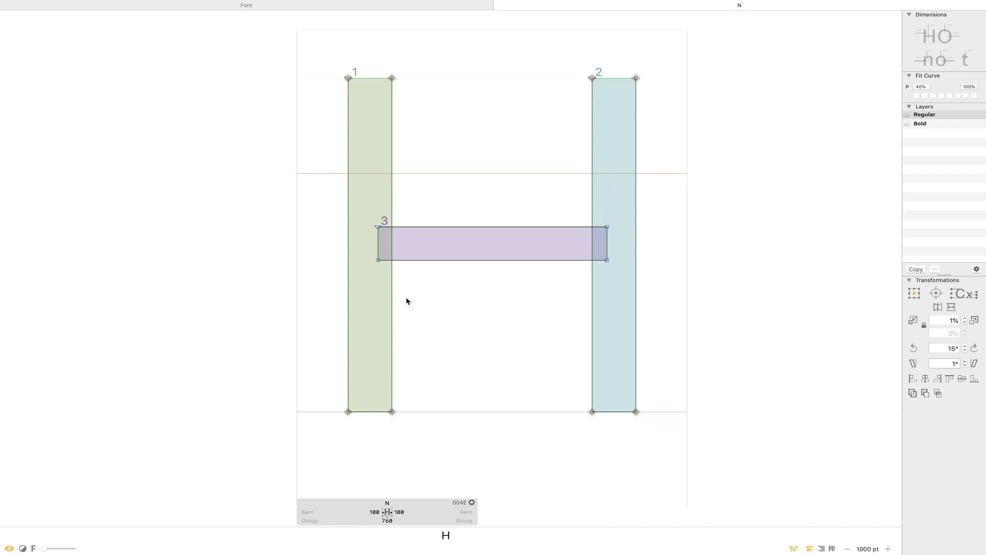
{"action": "left_click_drag", "start_coordinate": [435, 229], "coordinate": [771, 221]}
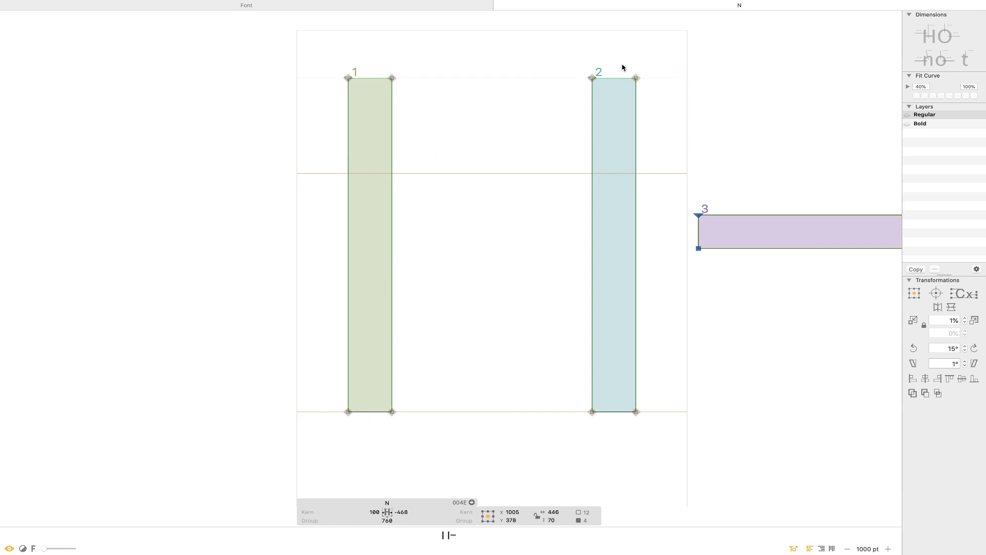
{"action": "left_click", "coordinate": [397, 91]}
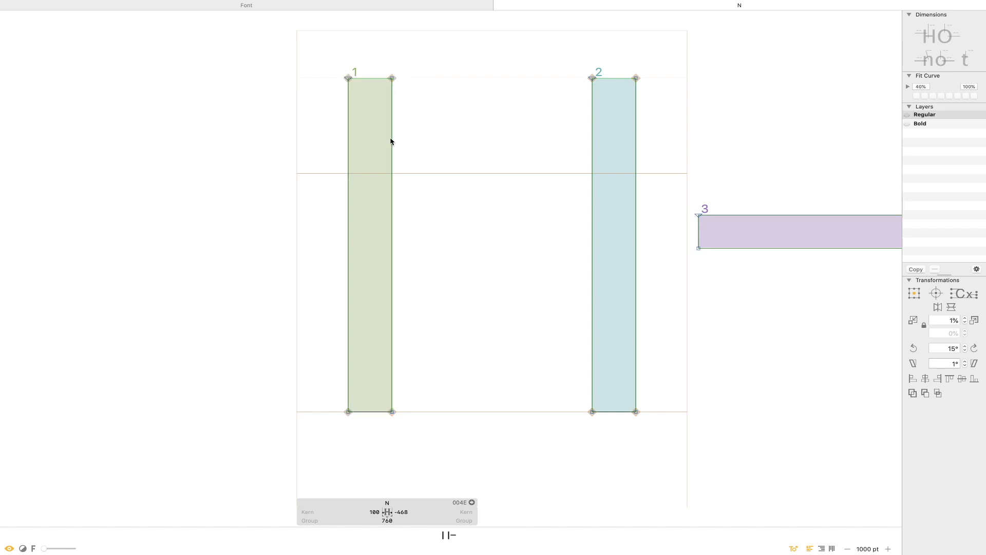
{"action": "left_click", "coordinate": [553, 512]}
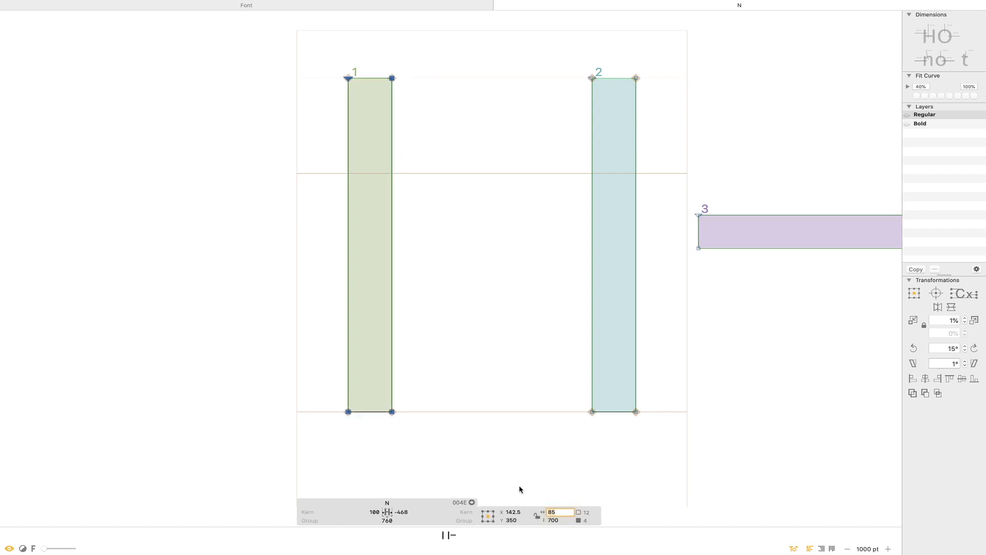
{"action": "key", "text": "super+z"}
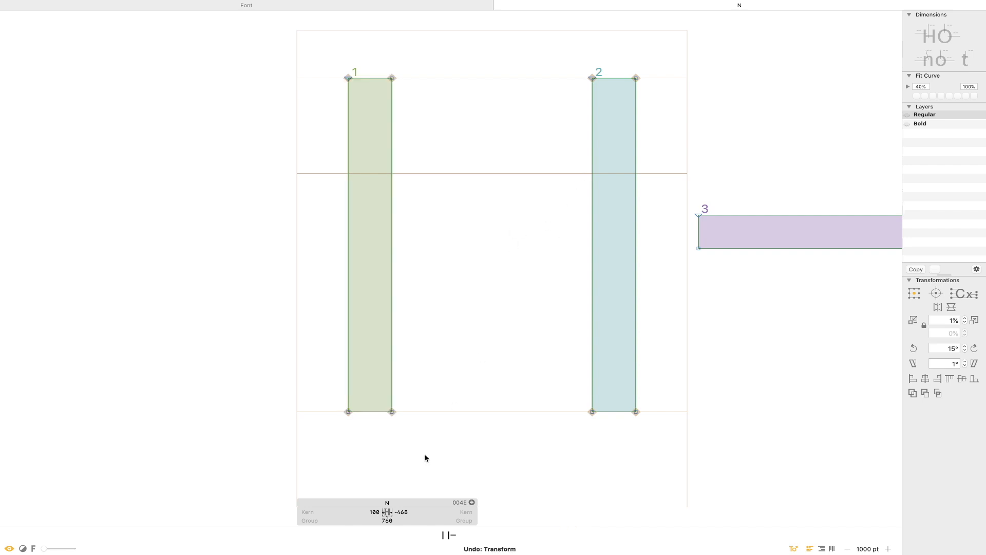
Narrow the N's left stem to 80 units, keeping its left edge fixed.
{"action": "key", "text": "super+a"}
{"action": "left_click", "coordinate": [483, 516]}
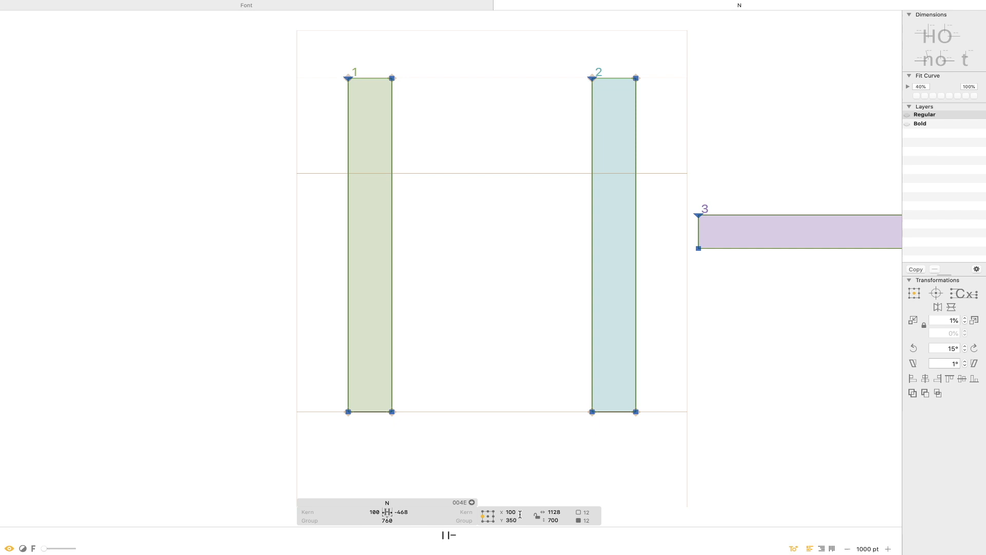
{"action": "left_click", "coordinate": [405, 375]}
{"action": "double_click", "coordinate": [393, 382]}
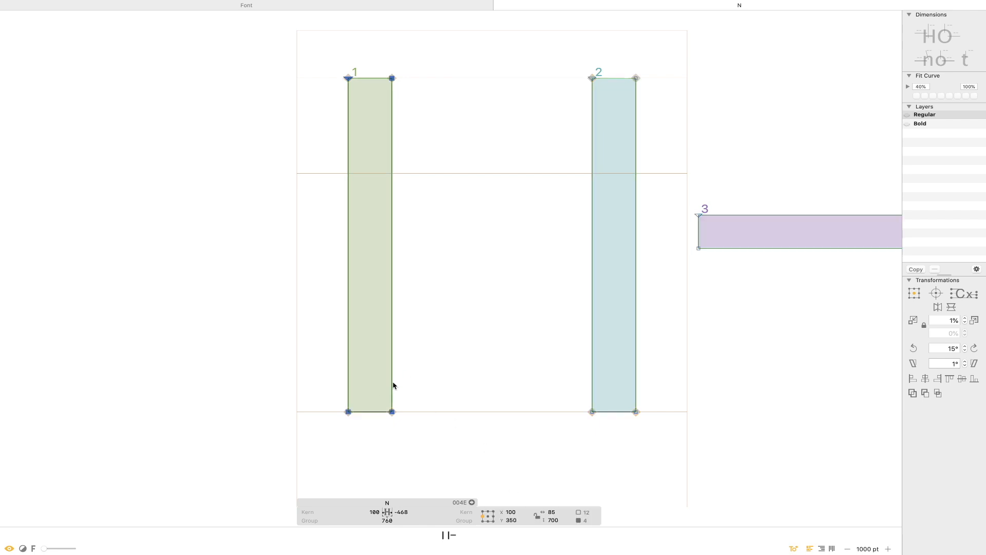
{"action": "left_click", "coordinate": [559, 514]}
{"action": "key", "text": "Return"}
{"action": "left_click", "coordinate": [605, 234]}
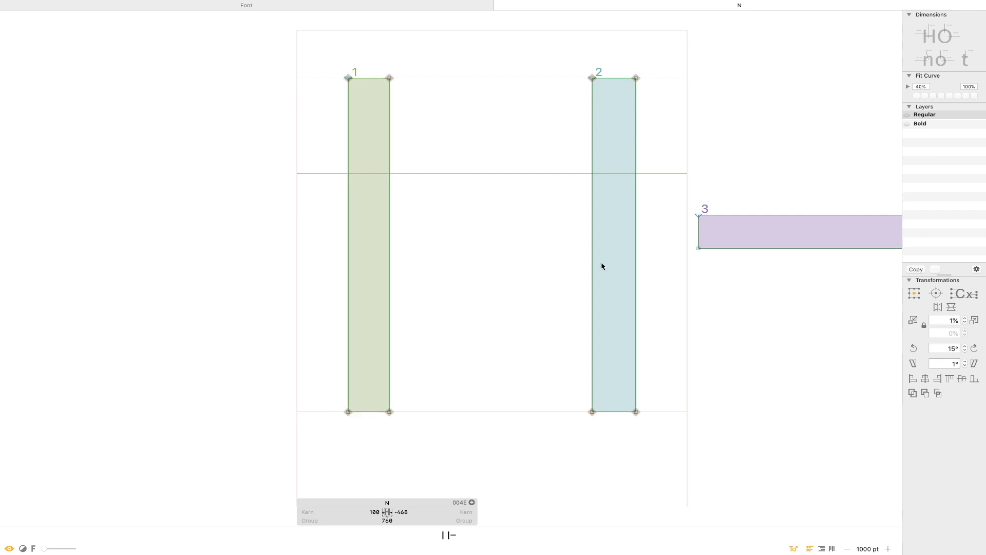
Set the N's right stem width to 80 units, keeping its right edge fixed.
{"action": "left_click", "coordinate": [598, 272]}
{"action": "key", "text": "super+a"}
{"action": "left_click", "coordinate": [532, 471]}
{"action": "left_click", "coordinate": [593, 386]}
{"action": "left_click", "coordinate": [734, 221]}
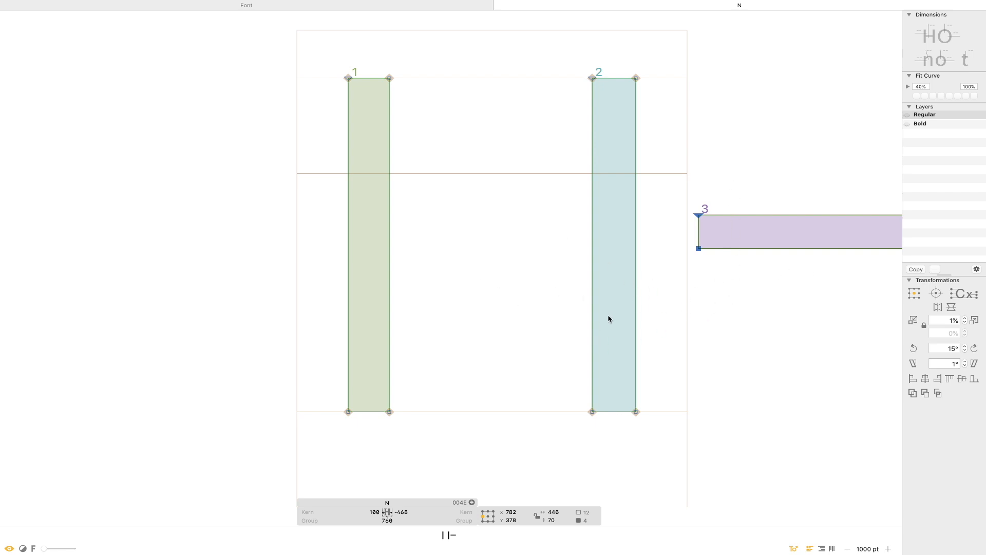
{"action": "left_click", "coordinate": [594, 326]}
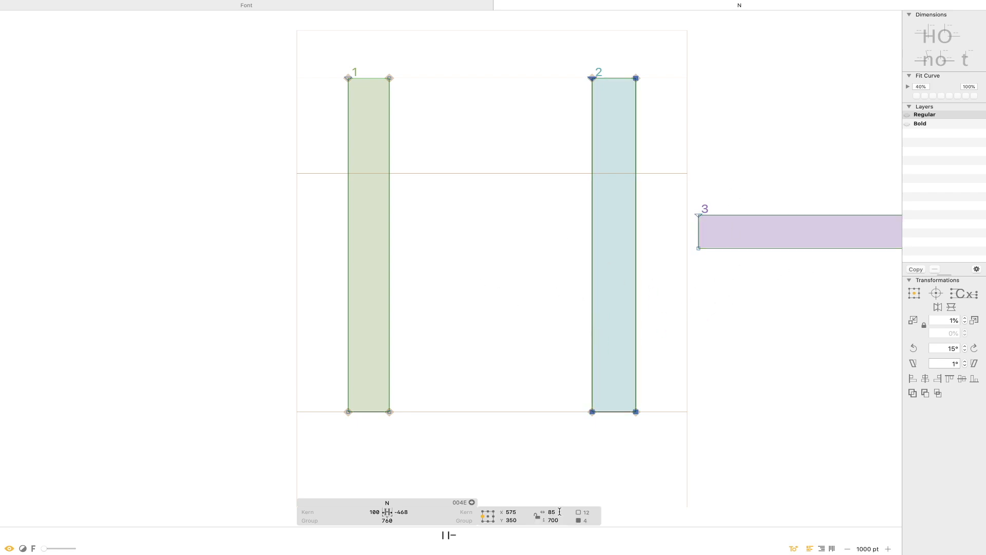
{"action": "left_click", "coordinate": [493, 516]}
{"action": "left_click", "coordinate": [565, 511]}
{"action": "type", "text": "80"}
{"action": "key", "text": "Return"}
{"action": "left_click", "coordinate": [567, 208]}
Move the crossbar back between the stems and draw an 85 by 85 unit circle above it.
{"action": "left_click_drag", "start_coordinate": [770, 218], "coordinate": [419, 240]}
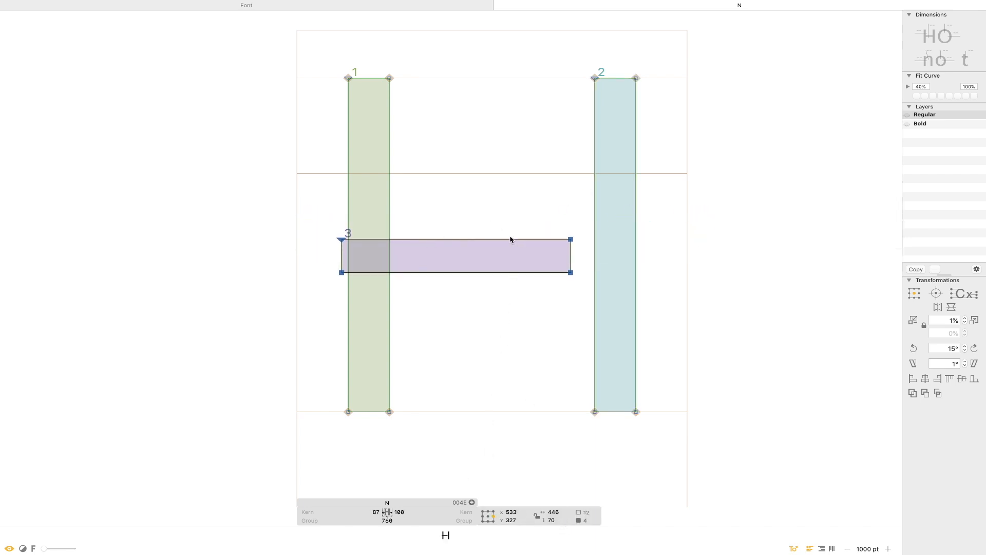
{"action": "left_click", "coordinate": [536, 514]}
{"action": "key", "text": "shift+f"}
{"action": "left_click_drag", "start_coordinate": [420, 149], "coordinate": [463, 174]}
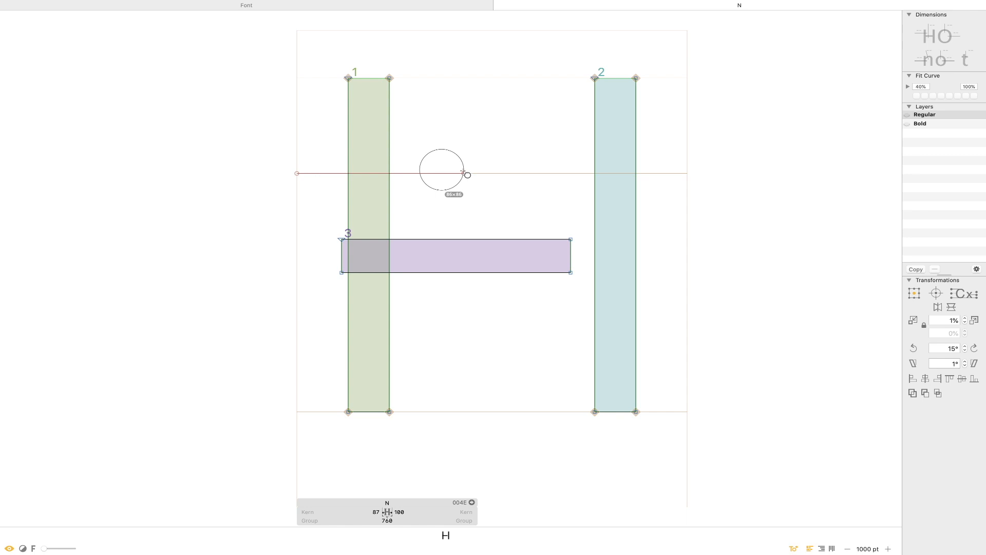
{"action": "left_click_drag", "start_coordinate": [463, 173], "coordinate": [464, 174]}
{"action": "type", "text": "85"}
{"action": "key", "text": "Tab"}
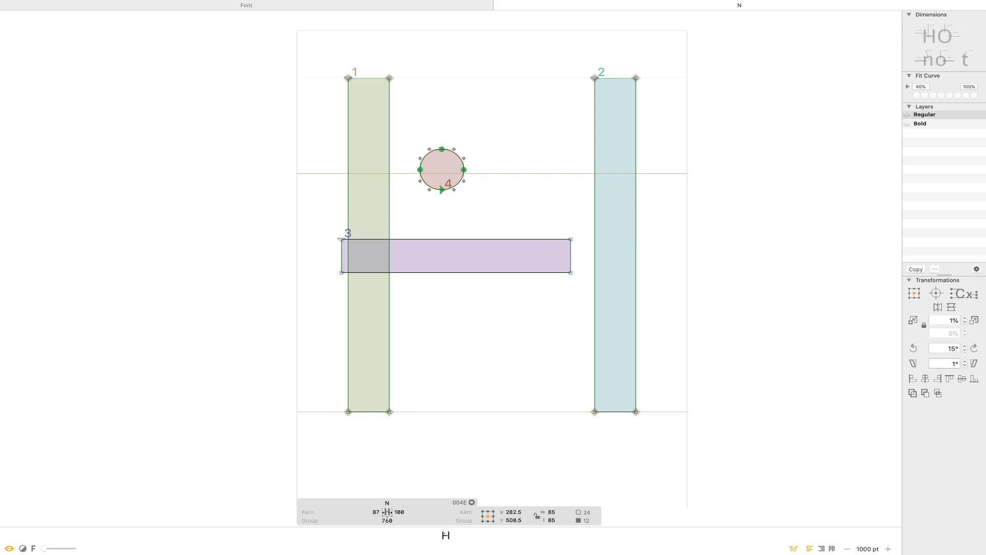
Move the circle down onto the crossbar and align it with both stems at their vertical centre.
{"action": "left_click_drag", "start_coordinate": [455, 157], "coordinate": [510, 231]}
{"action": "left_click", "coordinate": [389, 167], "text": "shift"}
{"action": "left_click", "coordinate": [596, 155], "text": "shift"}
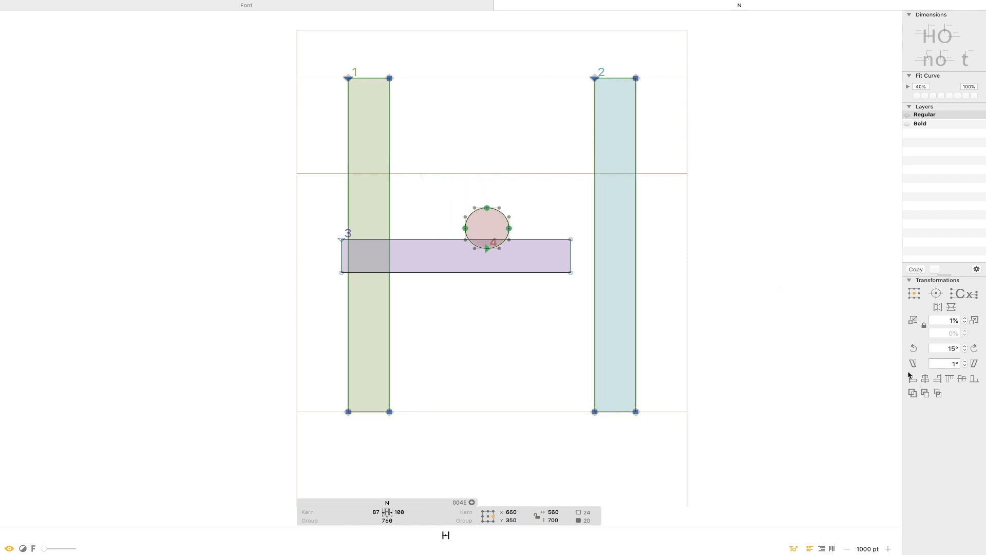
{"action": "left_click", "coordinate": [928, 379]}
{"action": "key", "text": "super+z"}
{"action": "left_click", "coordinate": [962, 378]}
{"action": "left_click", "coordinate": [465, 381]}
Shift the circle 10 units to the right between the stems.
{"action": "double_click", "coordinate": [504, 229]}
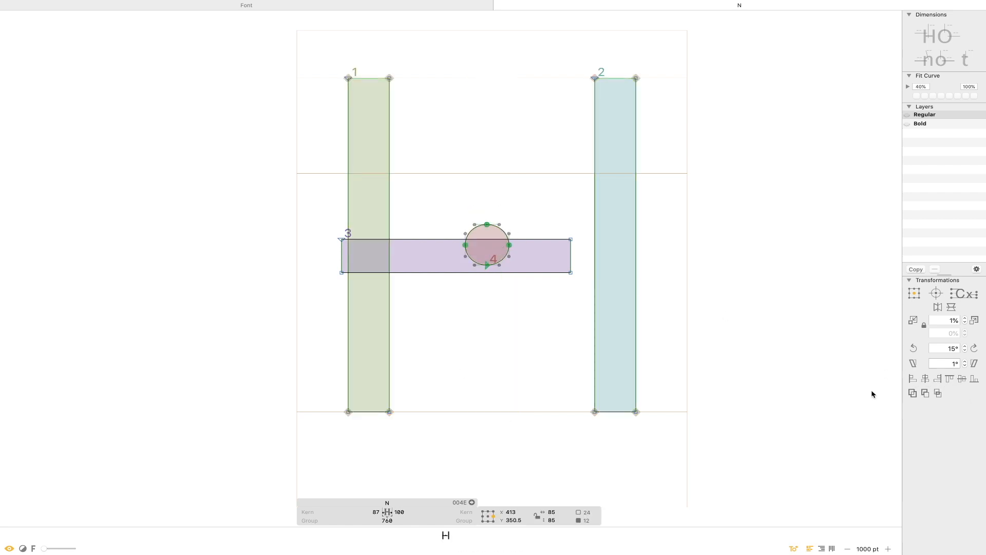
{"action": "left_click", "coordinate": [492, 239]}
{"action": "double_click", "coordinate": [504, 230]}
{"action": "key", "text": "shift+Right"}
{"action": "key", "text": "shift+Right"}
{"action": "key", "text": "shift+Left"}
Rotate the horizontal crossbar 45 degrees clockwise in 15-degree increments.
{"action": "left_click", "coordinate": [520, 230]}
{"action": "double_click", "coordinate": [538, 248]}
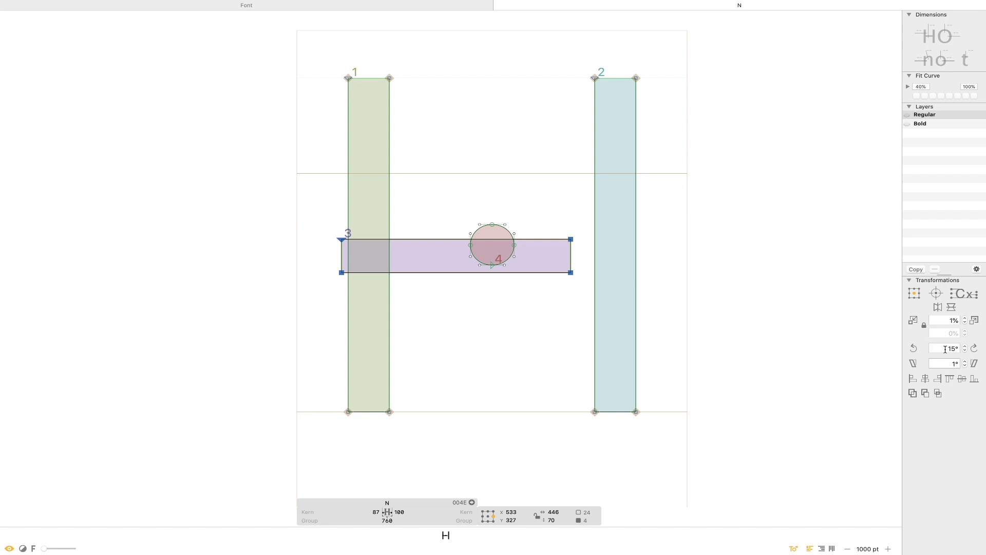
{"action": "left_click", "coordinate": [915, 348]}
{"action": "left_click", "coordinate": [974, 349]}
{"action": "left_click", "coordinate": [975, 349]}
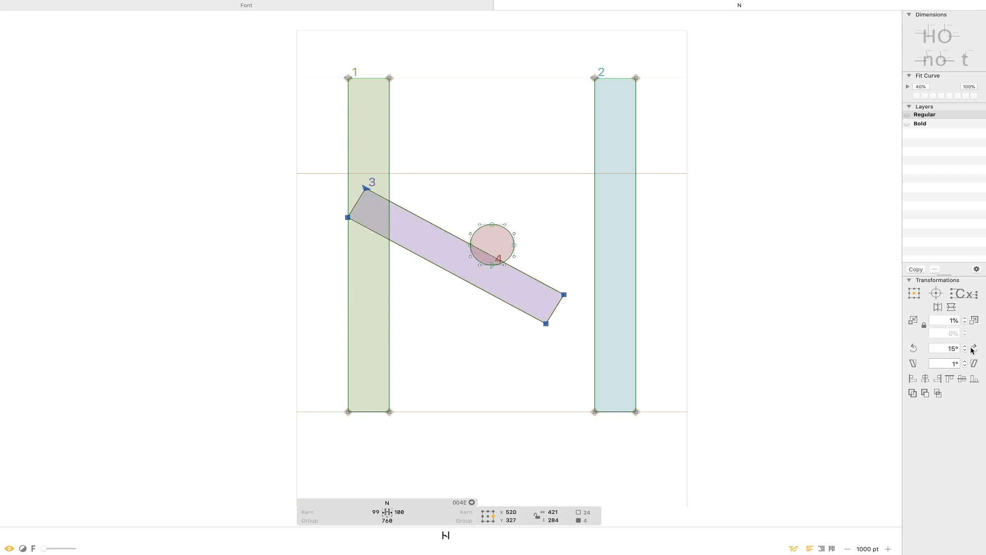
{"action": "left_click", "coordinate": [973, 351]}
{"action": "left_click", "coordinate": [973, 351]}
Move the slanted bar over the circle and rotate it another 15 degrees clockwise.
{"action": "left_click_drag", "start_coordinate": [448, 225], "coordinate": [488, 214]}
{"action": "double_click", "coordinate": [451, 228]}
{"action": "double_click", "coordinate": [453, 225]}
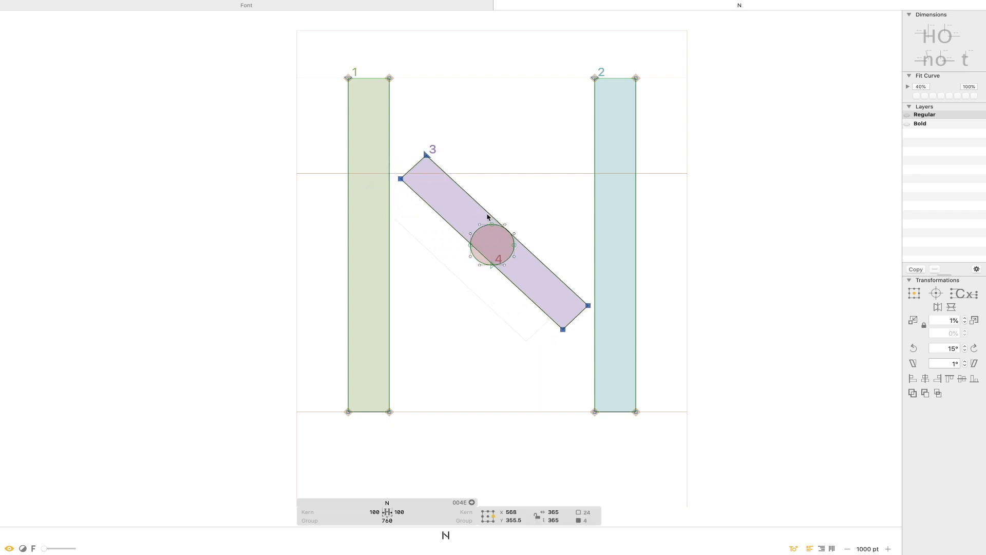
{"action": "left_click", "coordinate": [974, 349]}
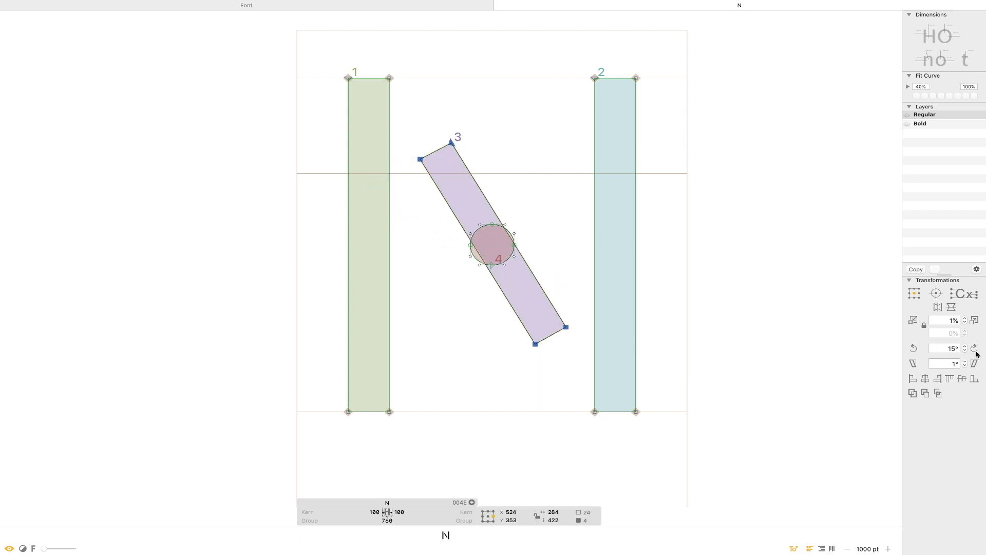
Nudge the slanted bar a few units to the left over the circle.
{"action": "left_click", "coordinate": [471, 170]}
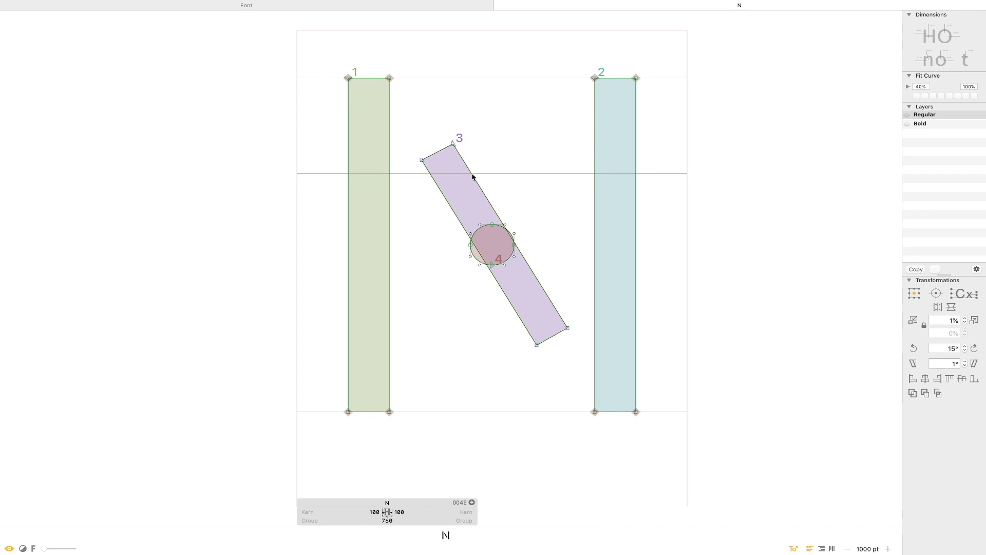
{"action": "double_click", "coordinate": [473, 174]}
{"action": "key", "text": "Left"}
{"action": "key", "text": "Left"}
{"action": "key", "text": "Left"}
{"action": "key", "text": "Left"}
{"action": "key", "text": "Left"}
{"action": "key", "text": "Left"}
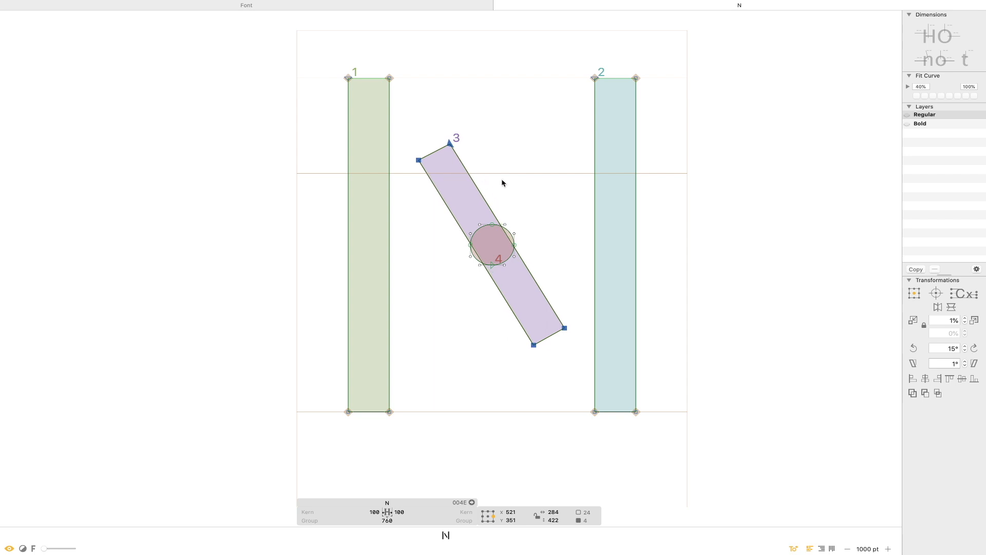
Move the two nodes of the slanted bar's right edge 10 units to the right.
{"action": "left_click", "coordinate": [491, 153]}
{"action": "left_click_drag", "start_coordinate": [572, 302], "coordinate": [555, 355]}
{"action": "left_click_drag", "start_coordinate": [659, 66], "coordinate": [349, 410]}
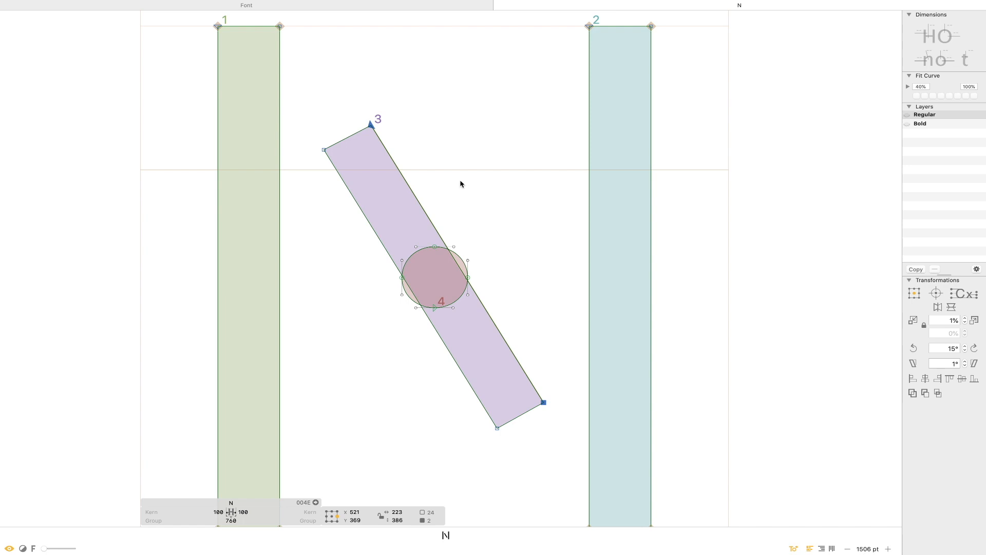
{"action": "key", "text": "Right"}
{"action": "key", "text": "Right"}
{"action": "key", "text": "Right"}
{"action": "key", "text": "Right"}
{"action": "key", "text": "Right"}
{"action": "key", "text": "Right"}
{"action": "key", "text": "Right"}
{"action": "key", "text": "Right"}
{"action": "key", "text": "Right"}
{"action": "key", "text": "Right"}
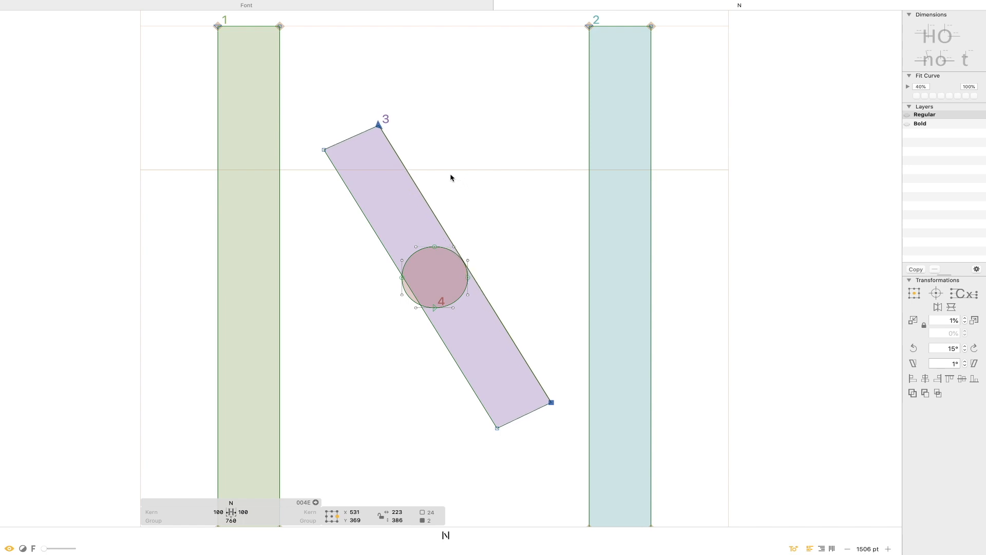
Fine-tune the bar's right edge against the circle, ending 1 unit further left.
{"action": "left_click_drag", "start_coordinate": [573, 190], "coordinate": [369, 368]}
{"action": "key", "text": "Left"}
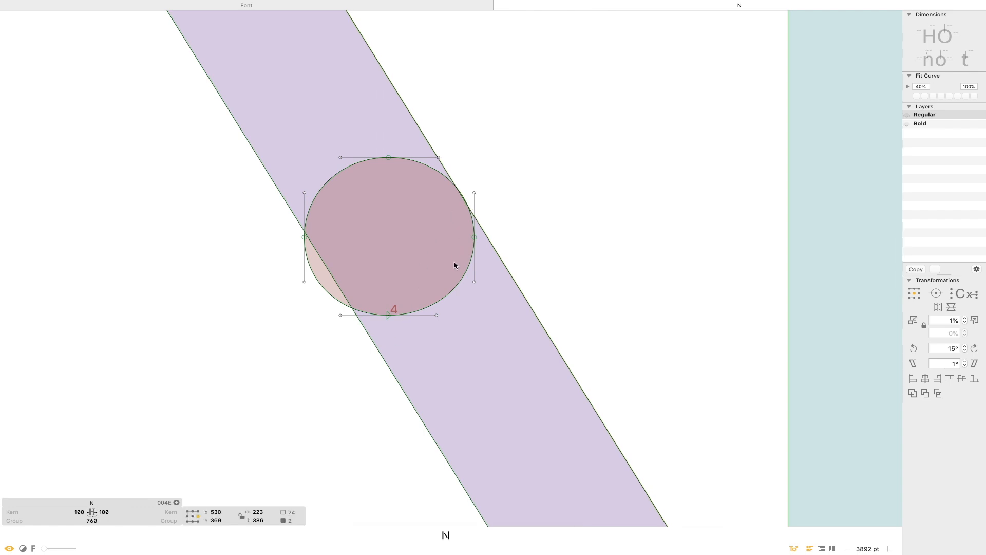
{"action": "key", "text": "Right"}
{"action": "key", "text": "super+minus"}
{"action": "key", "text": "super+minus"}
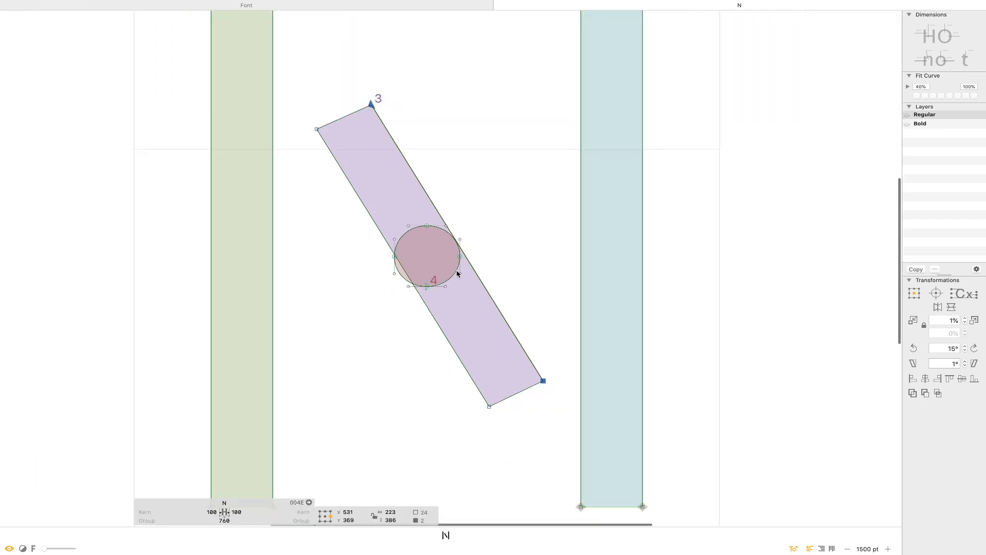
{"action": "key", "text": "Left"}
Move the two nodes of the bar's left edge outward to the circle, ending with their right-hand X position at 452.
{"action": "left_click_drag", "start_coordinate": [291, 119], "coordinate": [342, 162]}
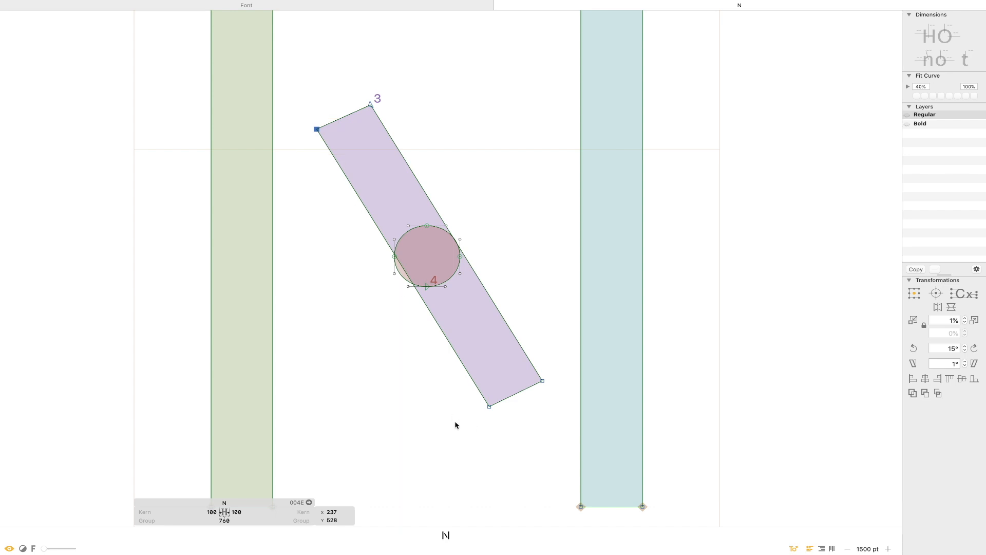
{"action": "left_click_drag", "start_coordinate": [457, 424], "coordinate": [503, 384]}
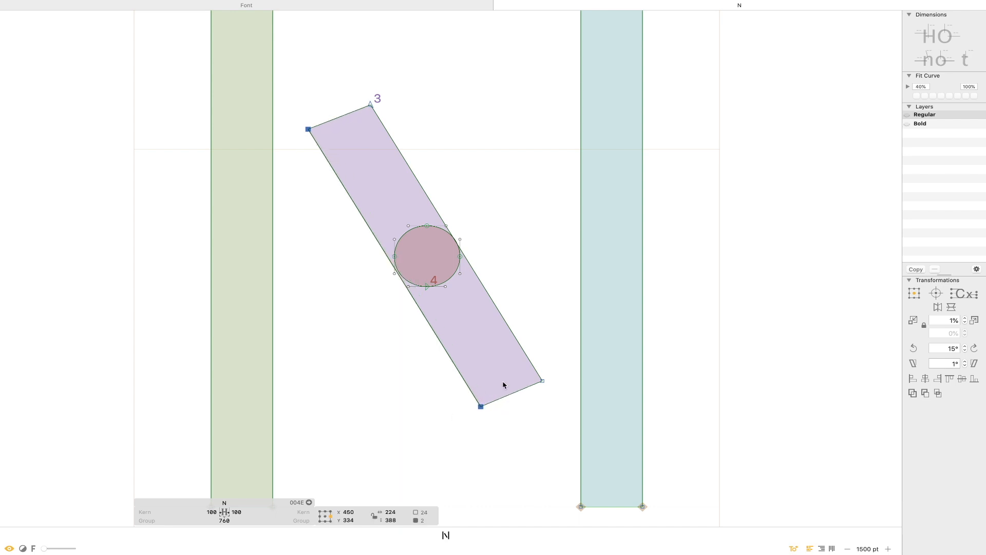
{"action": "left_click_drag", "start_coordinate": [455, 245], "coordinate": [374, 319]}
{"action": "key", "text": "Right"}
{"action": "key", "text": "Right"}
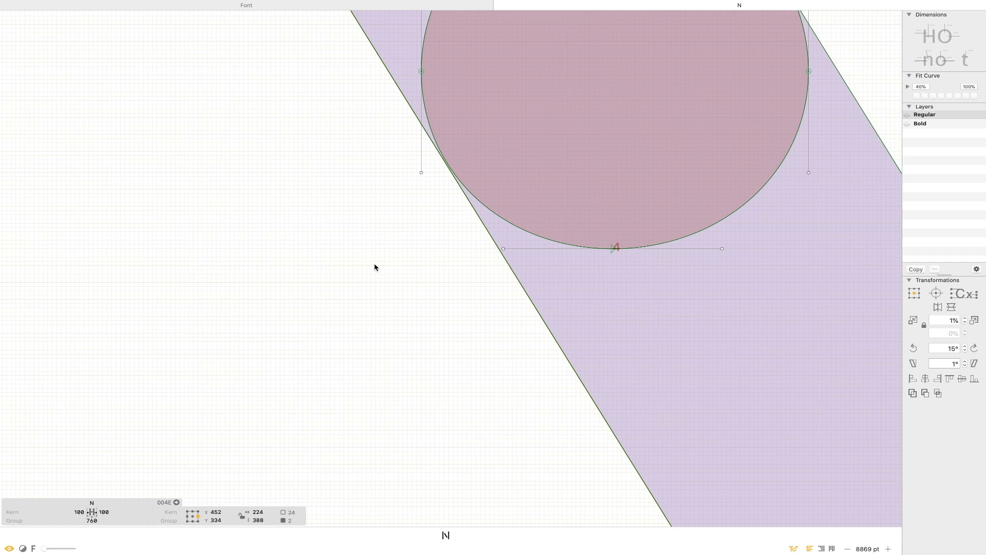
{"action": "key", "text": "super+0"}
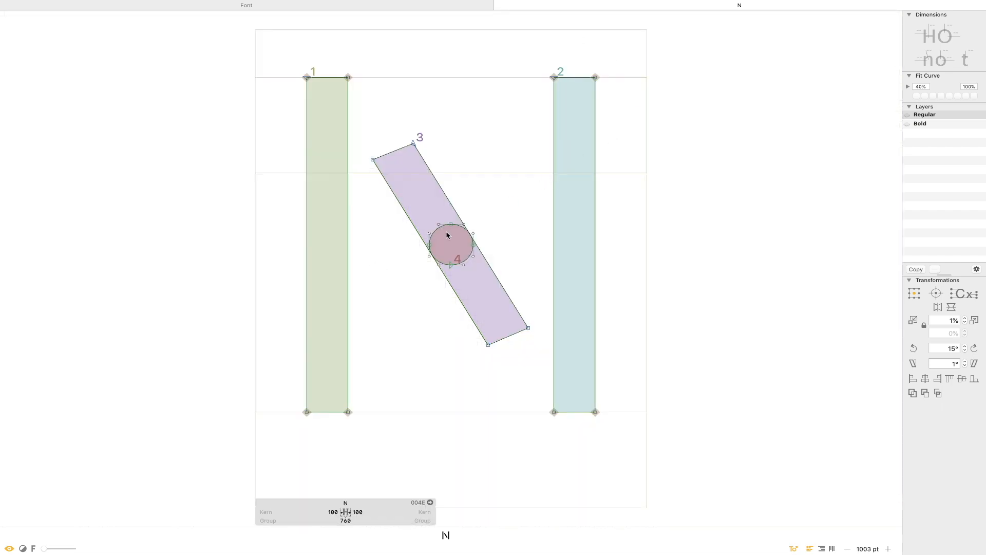
Move the circle out beside the glyph and extend both ends of the diagonal past the cap height and the baseline.
{"action": "left_click_drag", "start_coordinate": [435, 235], "coordinate": [663, 243]}
{"action": "left_click_drag", "start_coordinate": [447, 137], "coordinate": [355, 181]}
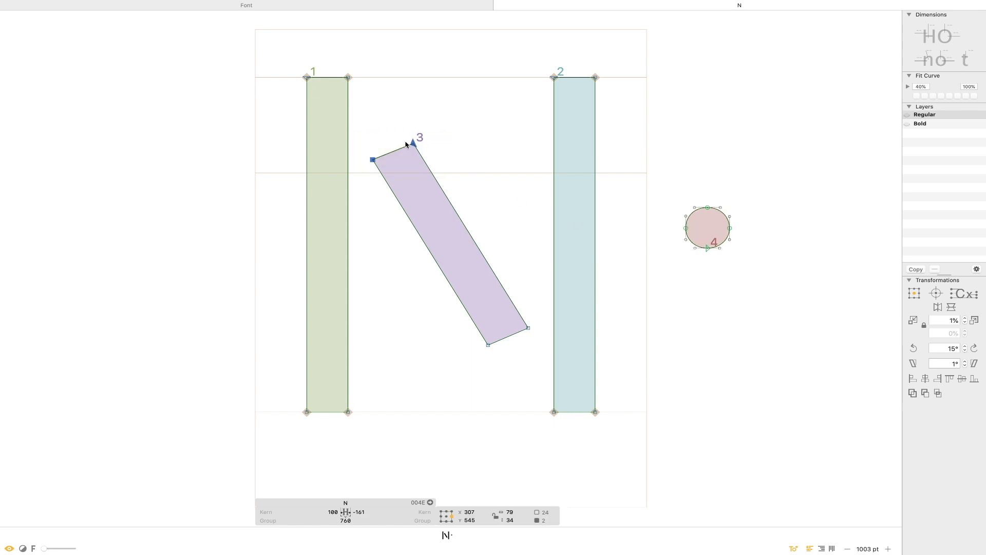
{"action": "left_click_drag", "start_coordinate": [413, 144], "coordinate": [358, 55]}
{"action": "left_click_drag", "start_coordinate": [538, 303], "coordinate": [548, 442]}
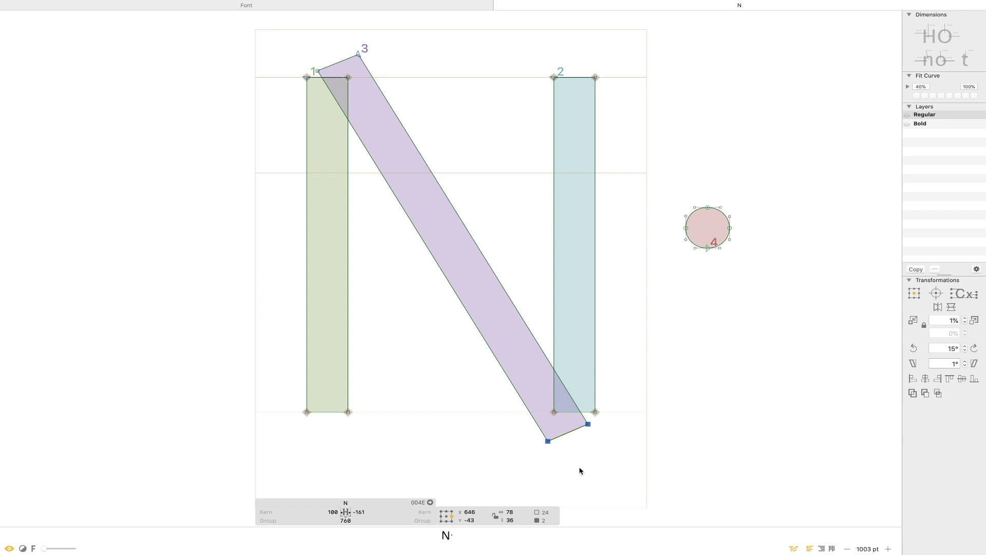
Set the rotation increment to 5 degrees and rotate the diagonal once counterclockwise.
{"action": "double_click", "coordinate": [944, 349]}
{"action": "type", "text": "5"}
{"action": "key", "text": "Return"}
{"action": "double_click", "coordinate": [467, 230]}
{"action": "left_click", "coordinate": [913, 348]}
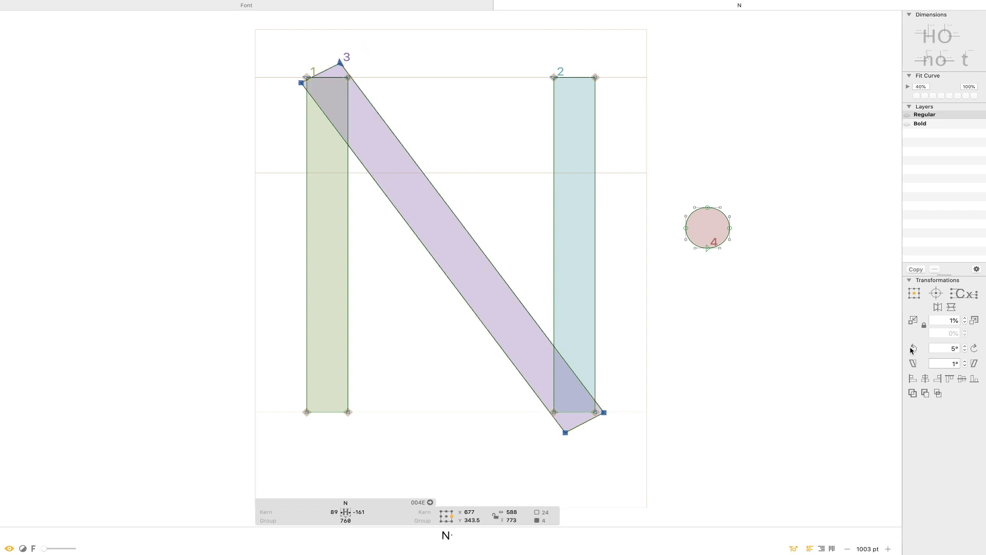
Set the rotation increment to 1 degree and rotate the diagonal two steps counterclockwise and one step back clockwise.
{"action": "double_click", "coordinate": [945, 348]}
{"action": "type", "text": "1"}
{"action": "key", "text": "Return"}
{"action": "left_click", "coordinate": [913, 348]}
{"action": "left_click", "coordinate": [913, 348]}
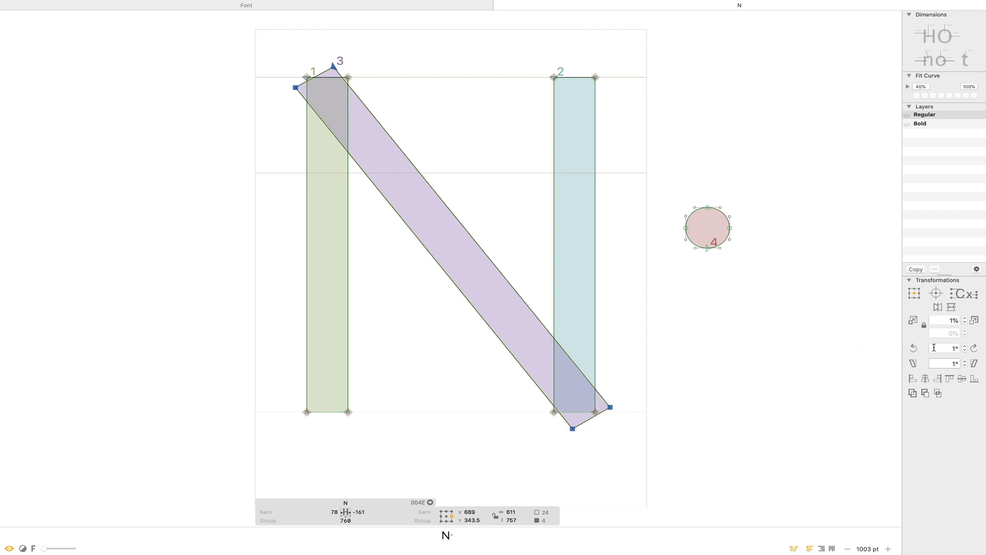
{"action": "left_click", "coordinate": [974, 348]}
Nudge the diagonal right until its right edge meets the left stem's top-right corner.
{"action": "key", "text": "z"}
{"action": "left_click_drag", "start_coordinate": [382, 59], "coordinate": [293, 138]}
{"action": "key", "text": "v"}
{"action": "double_click", "coordinate": [586, 149]}
{"action": "left_click", "coordinate": [600, 155]}
{"action": "double_click", "coordinate": [592, 158]}
{"action": "left_click", "coordinate": [591, 168]}
{"action": "double_click", "coordinate": [601, 165]}
{"action": "key", "text": "Right"}
{"action": "key", "text": "Right"}
{"action": "key", "text": "Right"}
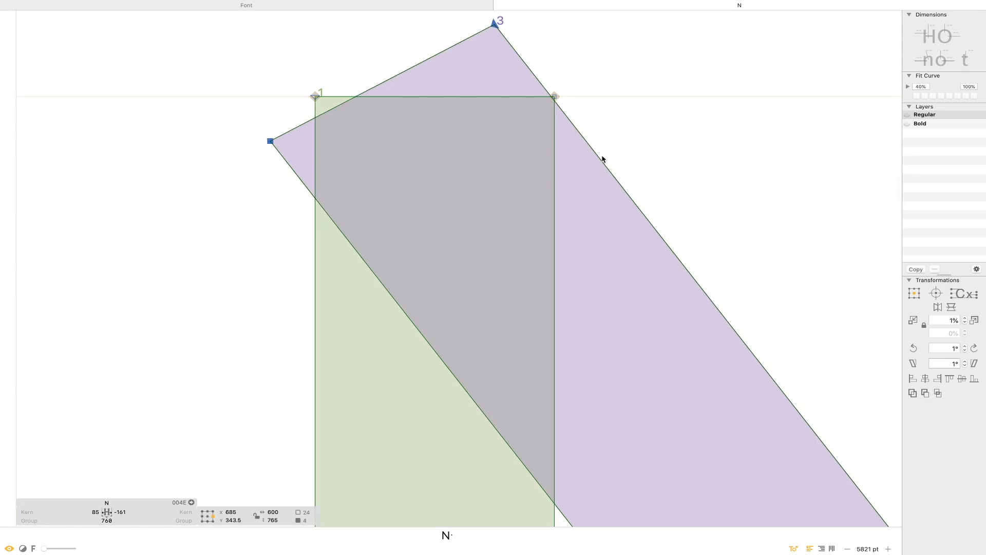
{"action": "left_click", "coordinate": [624, 152]}
Check the diagonal at the right stem's foot and rotate it 0.25 degrees clockwise.
{"action": "key", "text": "super+0"}
{"action": "key", "text": "z"}
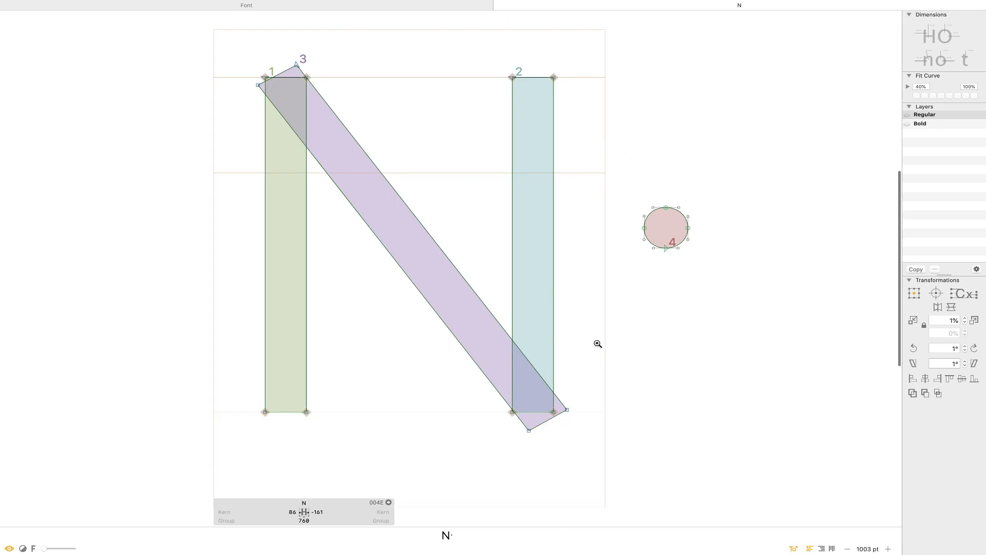
{"action": "left_click_drag", "start_coordinate": [597, 343], "coordinate": [439, 457]}
{"action": "key", "text": "v"}
{"action": "double_click", "coordinate": [479, 361]}
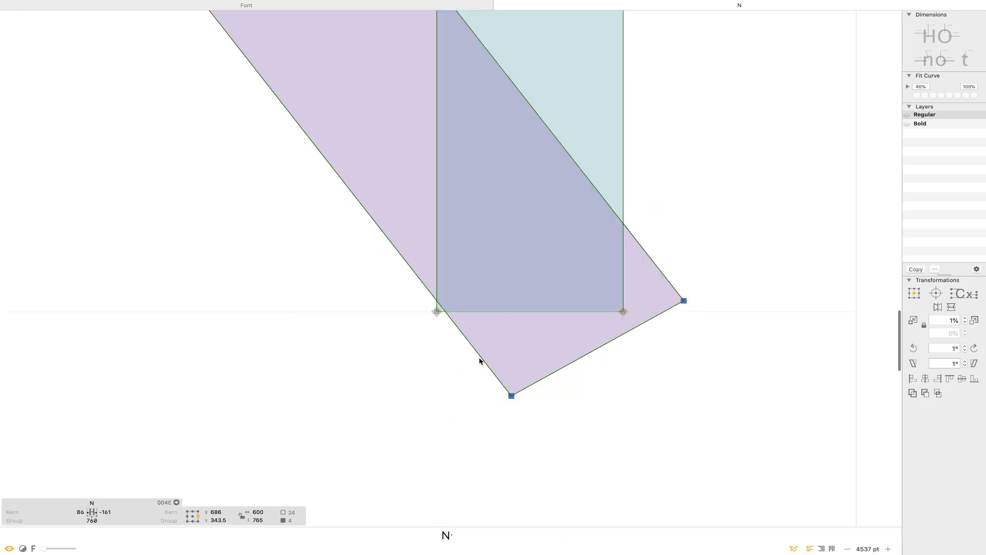
{"action": "left_click", "coordinate": [975, 348]}
{"action": "left_click", "coordinate": [915, 348]}
{"action": "double_click", "coordinate": [941, 348]}
{"action": "type", "text": "0.25"}
{"action": "left_click", "coordinate": [975, 349]}
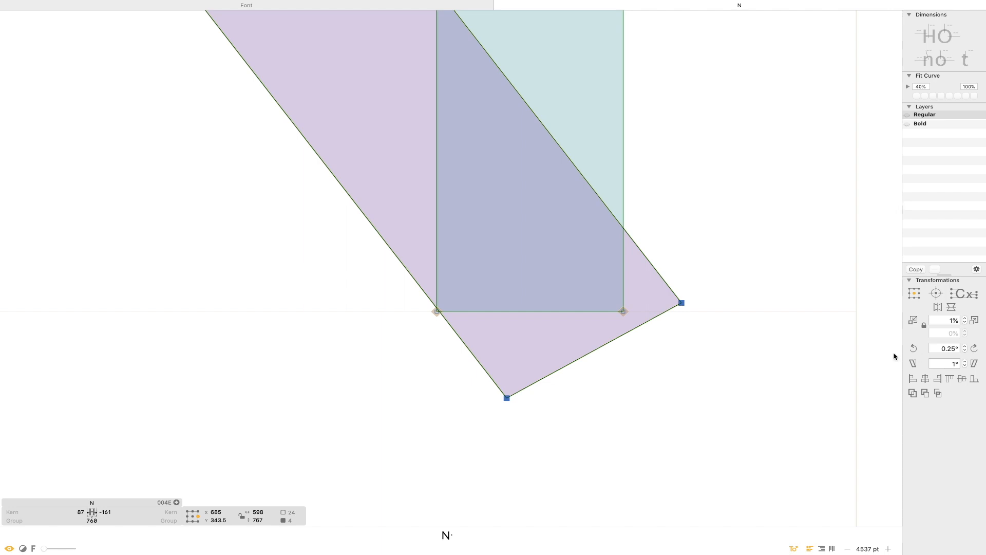
Shift the diagonal 3 units left so its edge meets the left stem's top-right corner.
{"action": "left_click", "coordinate": [576, 412]}
{"action": "key", "text": "super+0"}
{"action": "left_click_drag", "start_coordinate": [316, 75], "coordinate": [300, 88]}
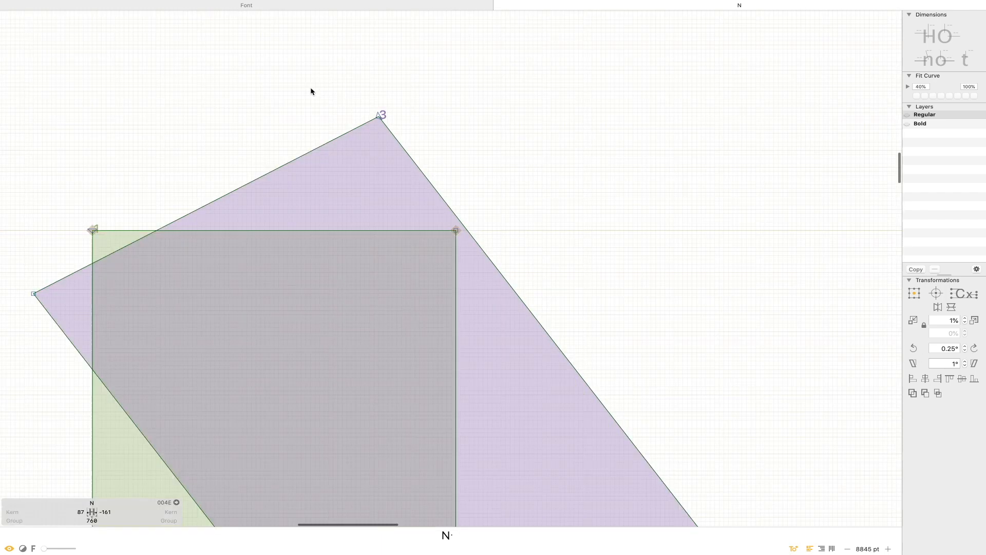
{"action": "double_click", "coordinate": [492, 266]}
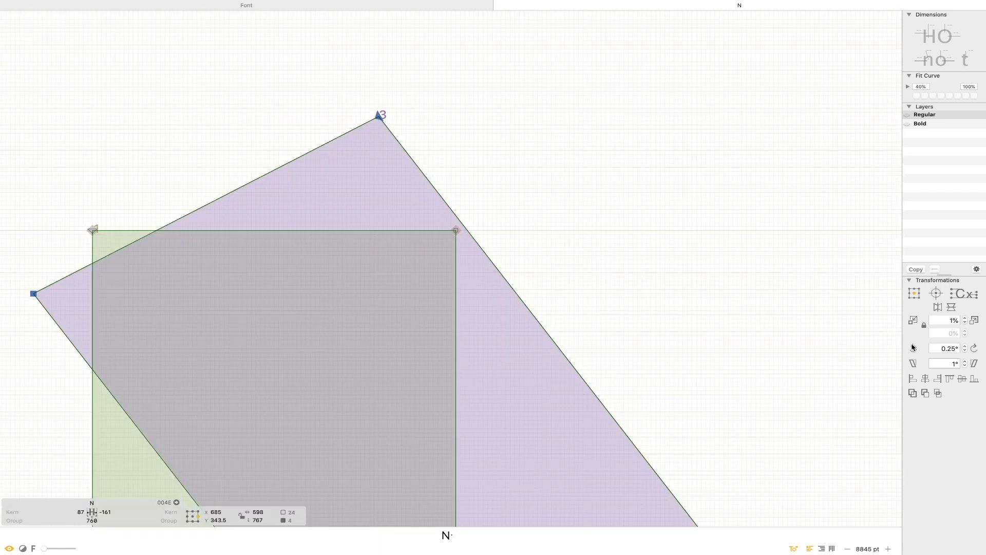
{"action": "key", "text": "Left"}
{"action": "key", "text": "Left"}
{"action": "key", "text": "Left"}
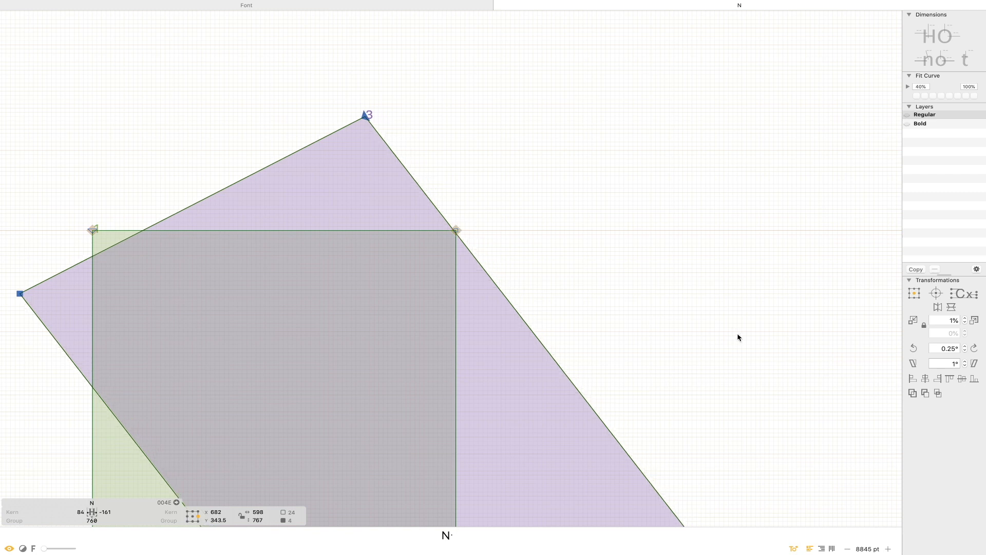
Raise the diagonal's two lower nodes so its left edge runs through the right stem's bottom-left corner.
{"action": "left_click", "coordinate": [738, 335]}
{"action": "key", "text": "super+0"}
{"action": "left_click_drag", "start_coordinate": [549, 381], "coordinate": [506, 417]}
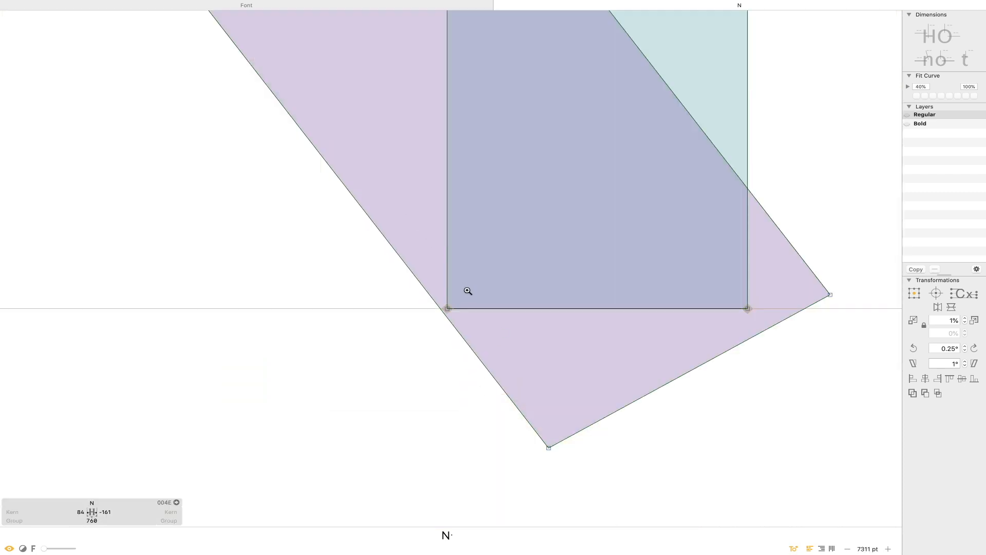
{"action": "left_click_drag", "start_coordinate": [542, 475], "coordinate": [624, 395]}
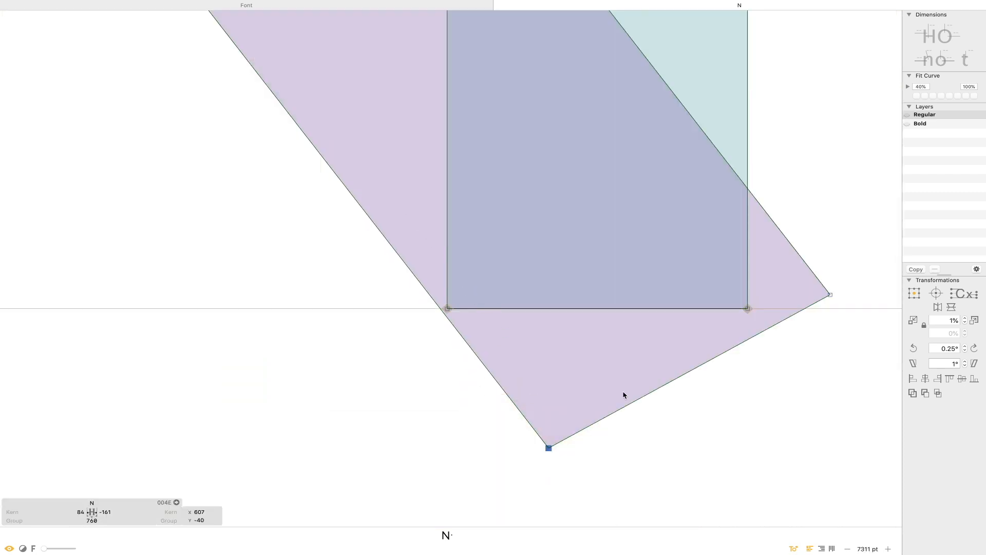
{"action": "left_click", "coordinate": [830, 295], "text": "shift"}
{"action": "left_click_drag", "start_coordinate": [830, 295], "coordinate": [830, 284]}
{"action": "left_click", "coordinate": [715, 408]}
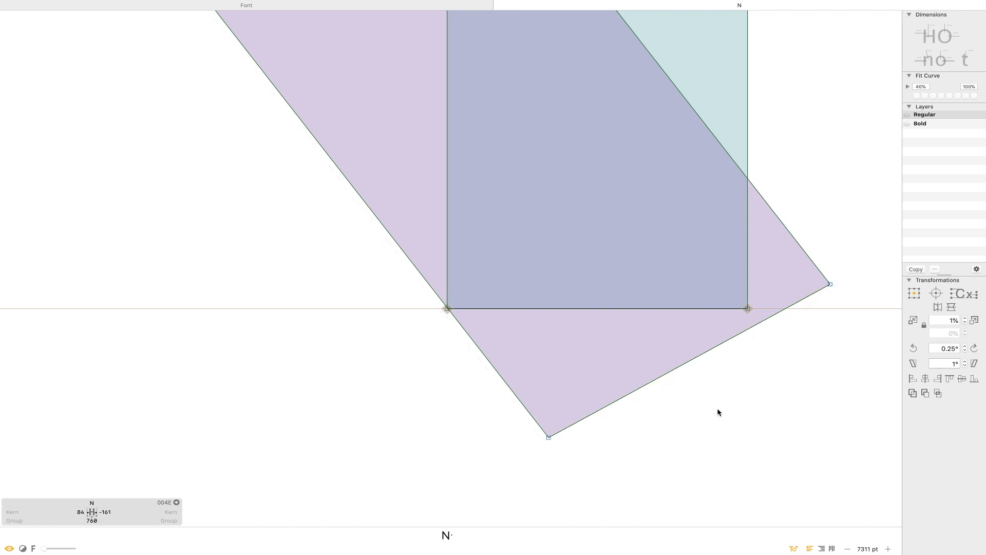
{"action": "key", "text": "super+0"}
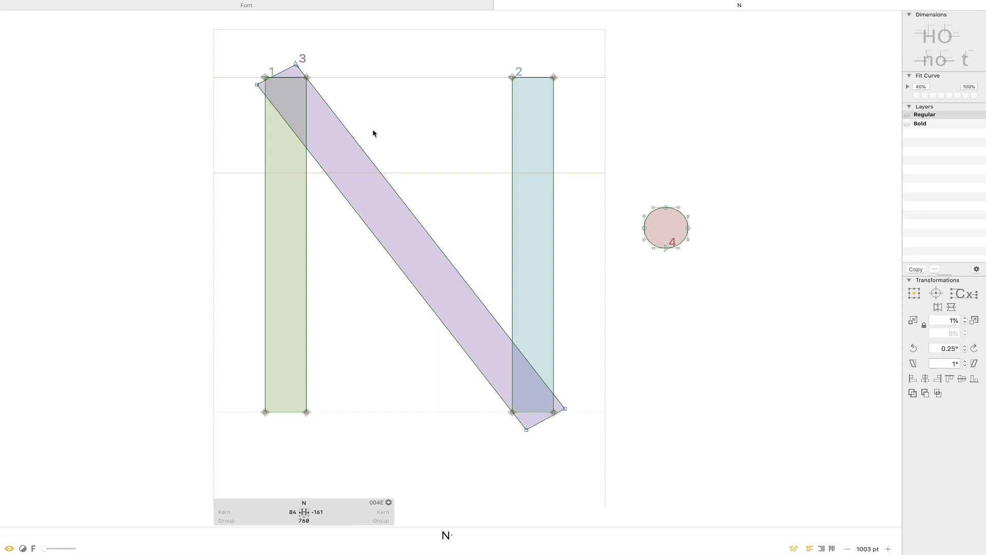
Slide the diagonal's top node to the left stem's top-right corner and tuck its upper left node inside the stem.
{"action": "left_click_drag", "start_coordinate": [341, 39], "coordinate": [192, 146]}
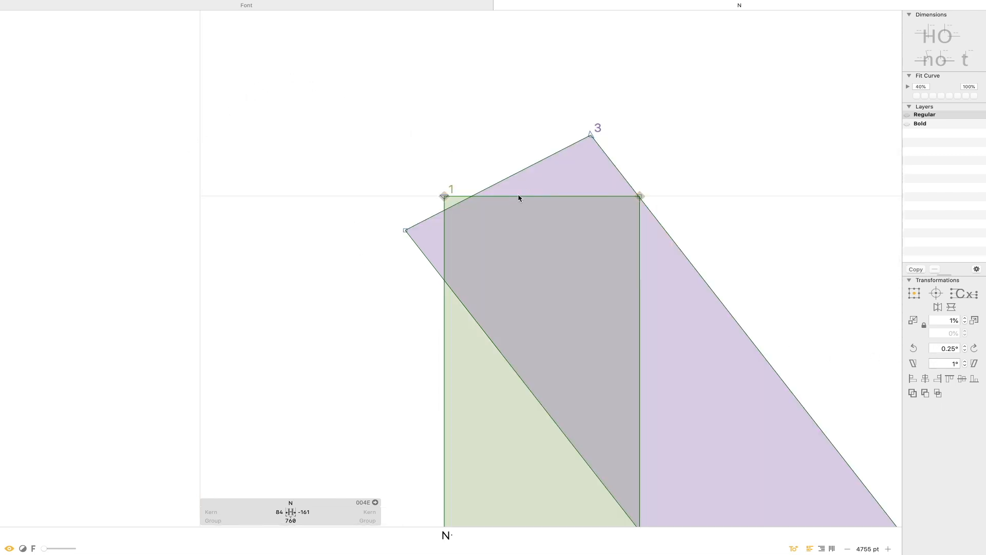
{"action": "left_click_drag", "start_coordinate": [593, 135], "coordinate": [640, 197]}
{"action": "left_click_drag", "start_coordinate": [405, 230], "coordinate": [483, 330]}
{"action": "left_click", "coordinate": [376, 329]}
{"action": "key", "text": "super+0"}
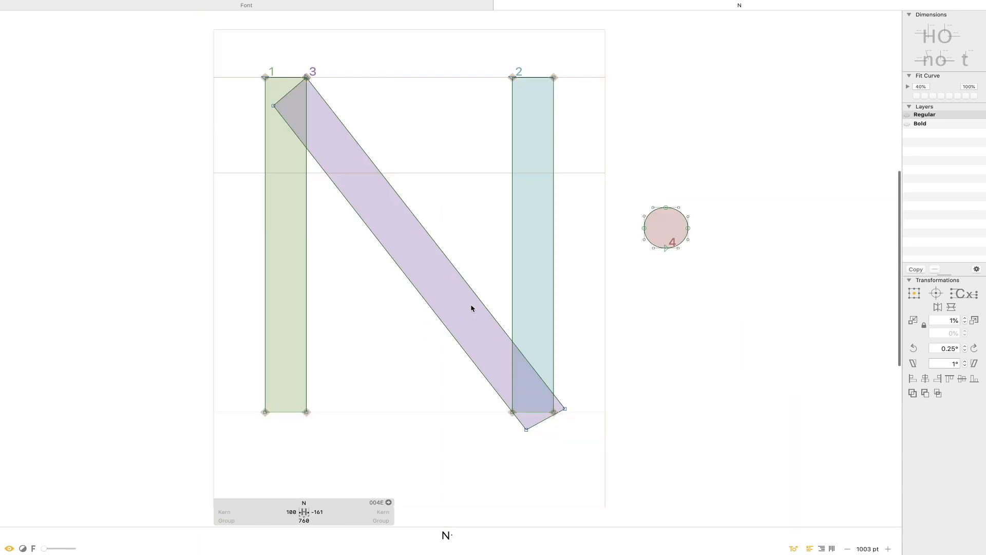
Slide the diagonal's bottom node to the right stem's bottom-left corner and tuck its lower right node inside the stem.
{"action": "left_click_drag", "start_coordinate": [610, 315], "coordinate": [434, 475]}
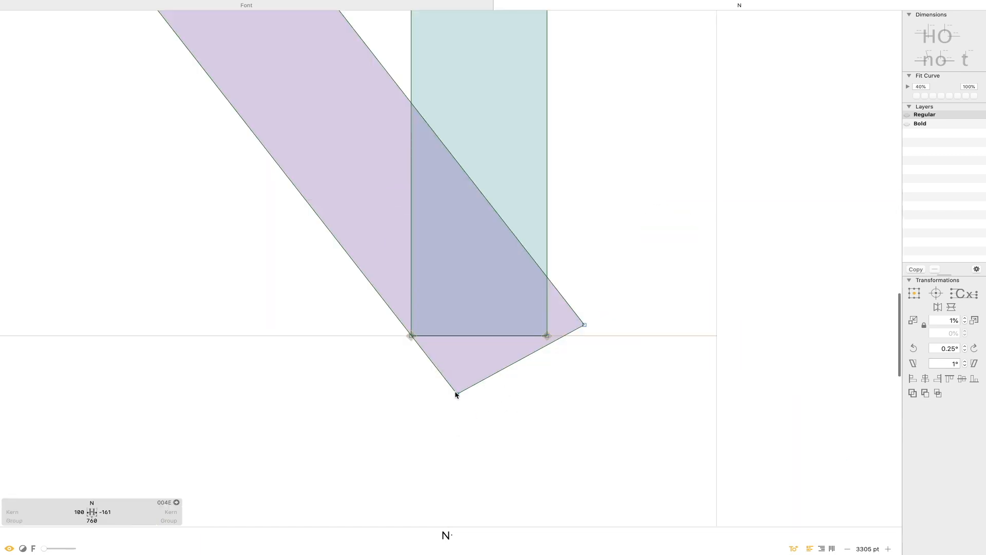
{"action": "left_click_drag", "start_coordinate": [456, 393], "coordinate": [411, 337]}
{"action": "left_click_drag", "start_coordinate": [585, 325], "coordinate": [505, 219]}
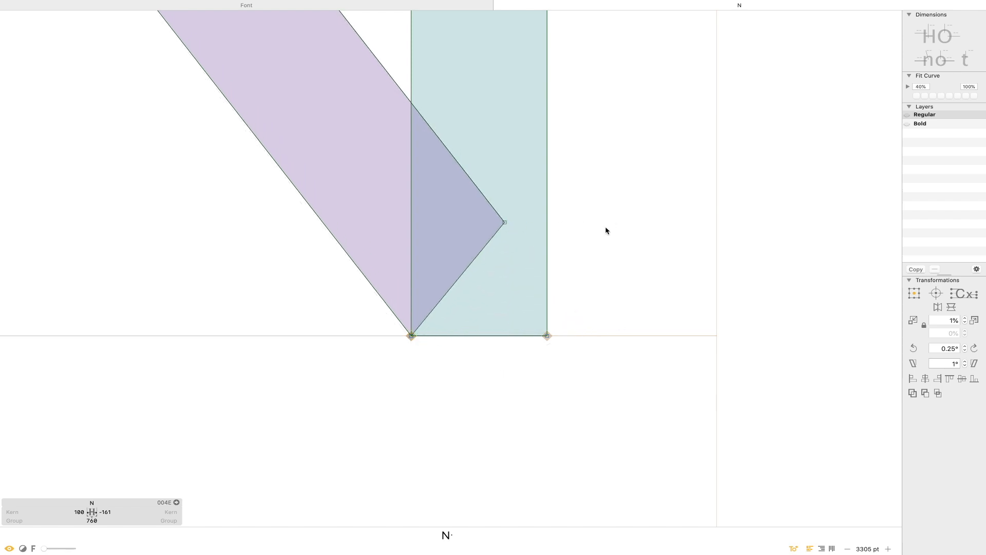
{"action": "key", "text": "super+0"}
Move the circle back onto the diagonal and nudge it 5 units right to compare it with the stroke's thickness.
{"action": "left_click_drag", "start_coordinate": [638, 205], "coordinate": [737, 311]}
{"action": "left_click_drag", "start_coordinate": [678, 208], "coordinate": [417, 223]}
{"action": "key", "text": "super+space"}
{"action": "left_click_drag", "start_coordinate": [455, 193], "coordinate": [327, 318]}
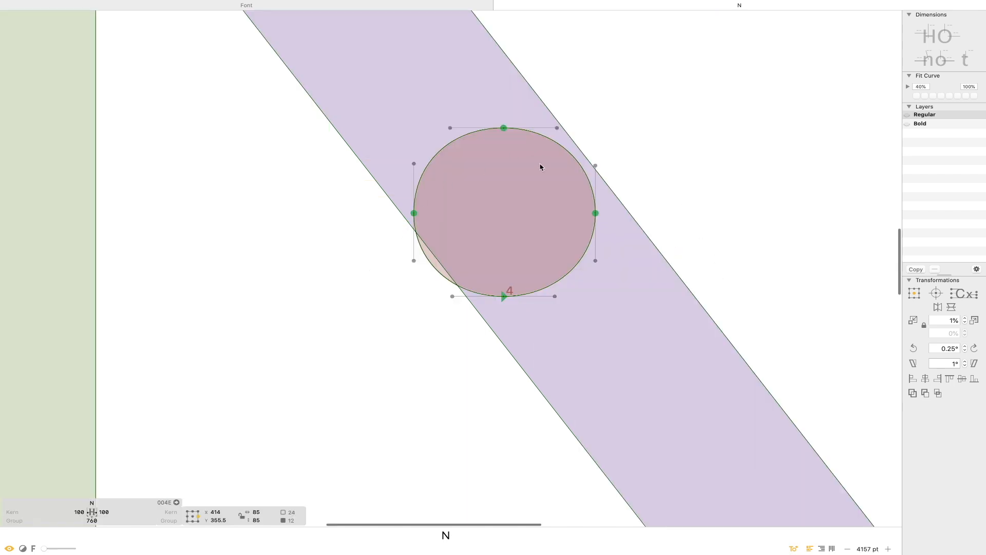
{"action": "key", "text": "Right"}
{"action": "key", "text": "Right"}
{"action": "key", "text": "Right"}
{"action": "key", "text": "Right"}
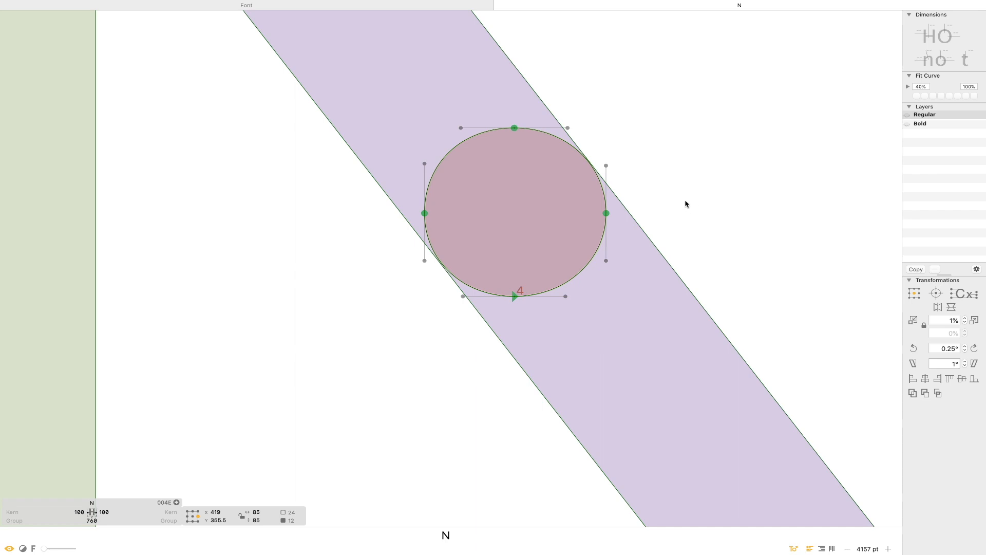
Move the gauge circle to the diagonal's upper part and nudge it right between both edges to compare the stroke's thickness there.
{"action": "key", "text": "super+0"}
{"action": "left_click_drag", "start_coordinate": [460, 227], "coordinate": [370, 149]}
{"action": "left_click", "coordinate": [434, 229]}
{"action": "double_click", "coordinate": [438, 226]}
{"action": "key", "text": "z"}
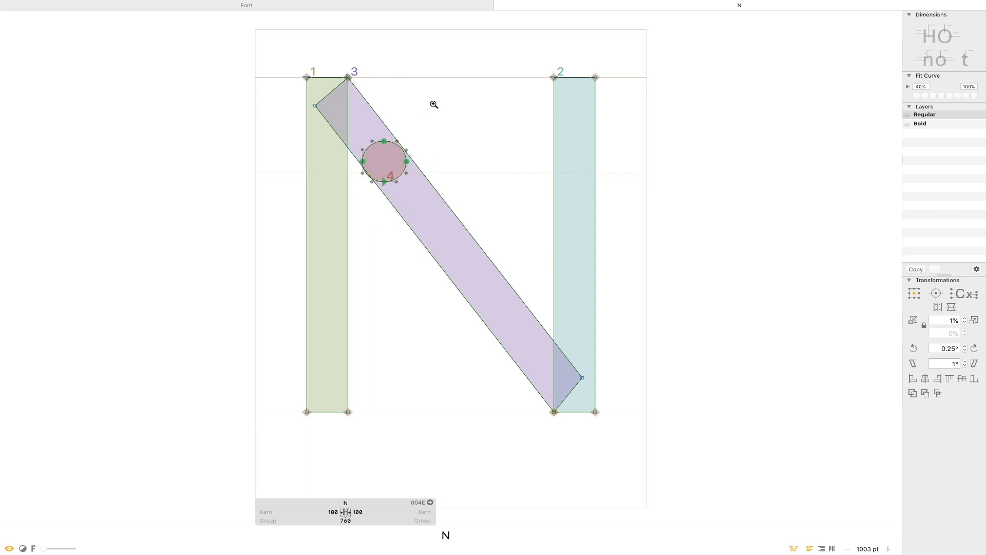
{"action": "left_click_drag", "start_coordinate": [434, 104], "coordinate": [343, 210]}
{"action": "key", "text": "Right"}
{"action": "key", "text": "Right"}
{"action": "key", "text": "Right"}
{"action": "key", "text": "Right"}
{"action": "key", "text": "Left"}
{"action": "key", "text": "Right"}
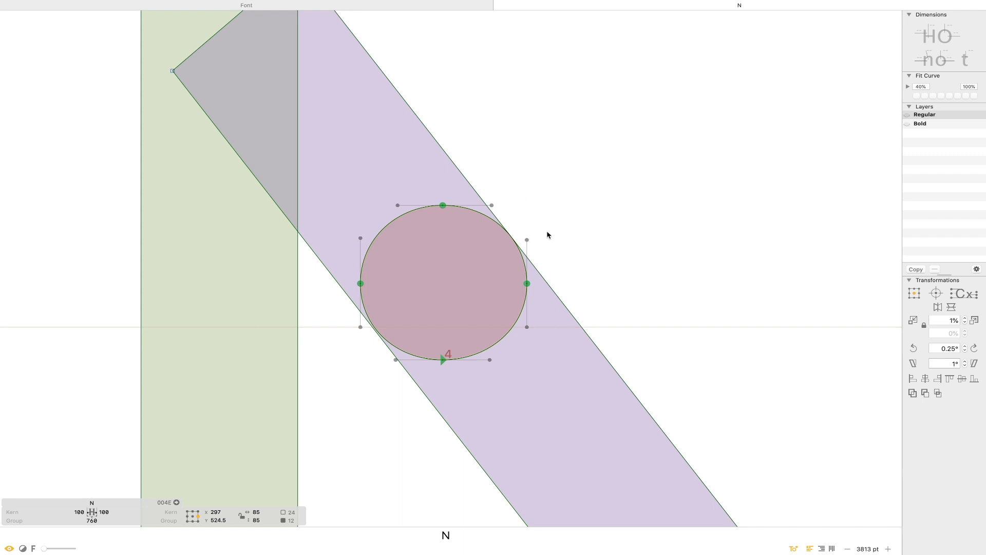
Delete the gauge circle from the N and add a second N beside it in the text.
{"action": "key", "text": "super+0"}
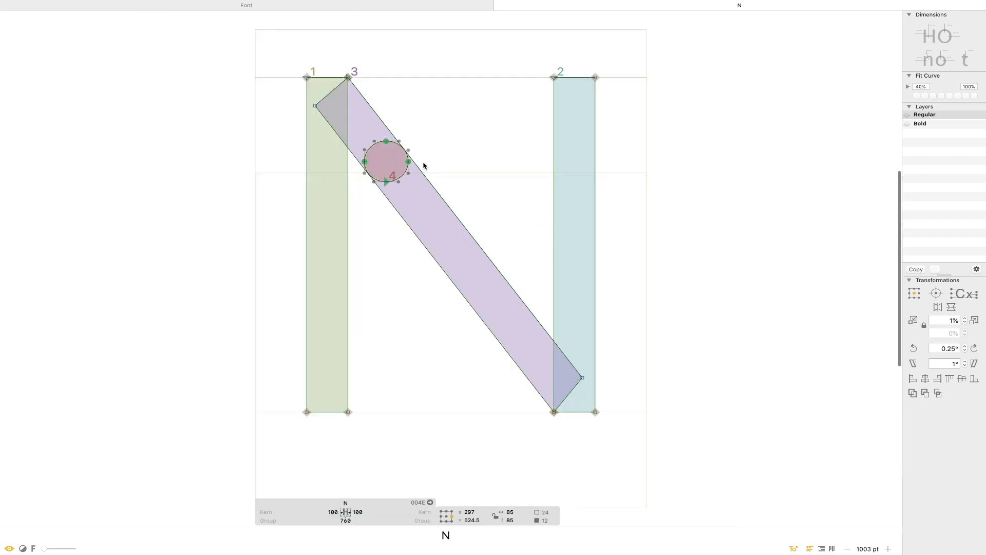
{"action": "key", "text": "Delete"}
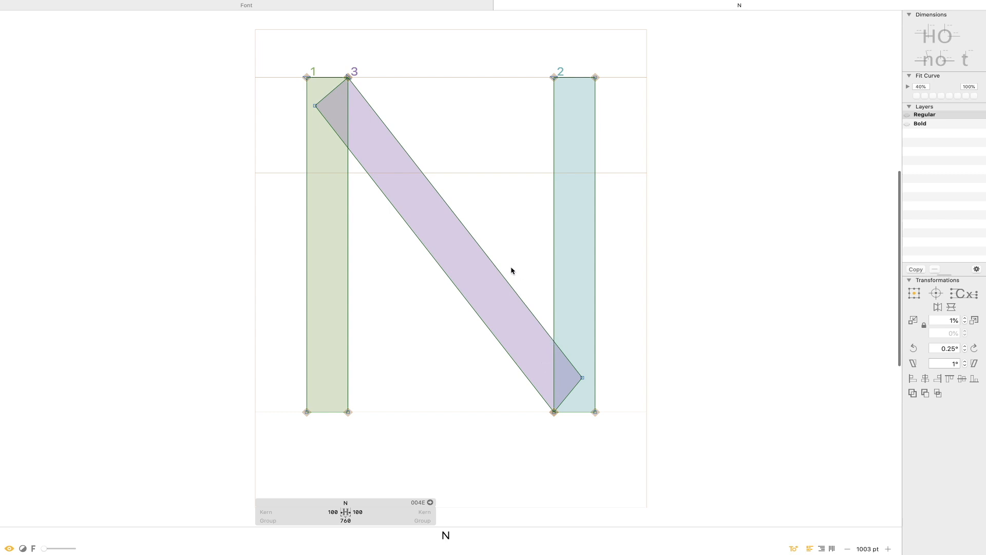
{"action": "key", "text": "t"}
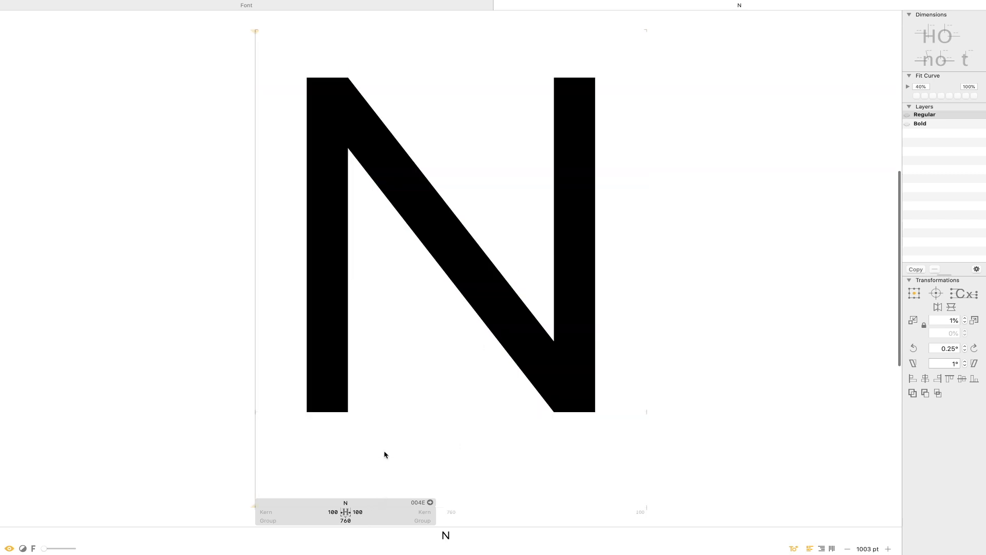
{"action": "key", "text": "Escape"}
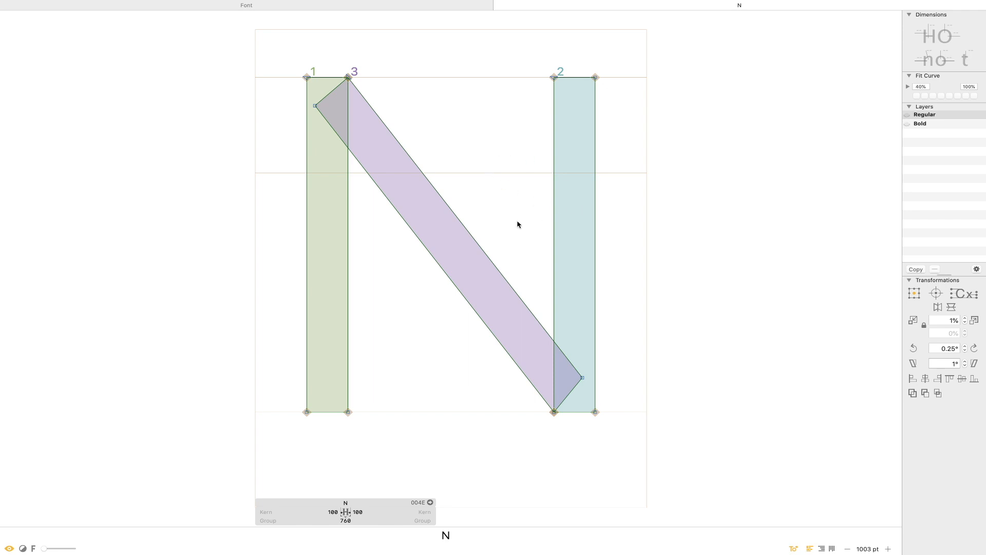
{"action": "type", "text": "tN"}
{"action": "key", "text": "Escape"}
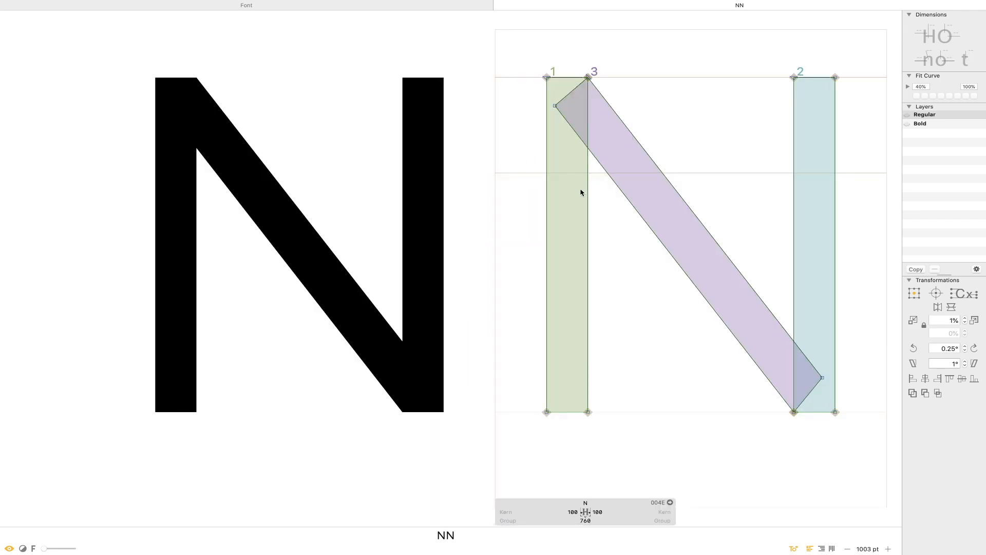
Examine the NN pair's weight and diagonal at large and small display sizes, down to 50 pt.
{"action": "key", "text": "super+0"}
{"action": "key", "text": "super+minus"}
{"action": "key", "text": "super+minus"}
{"action": "key", "text": "super+plus"}
{"action": "key", "text": "t"}
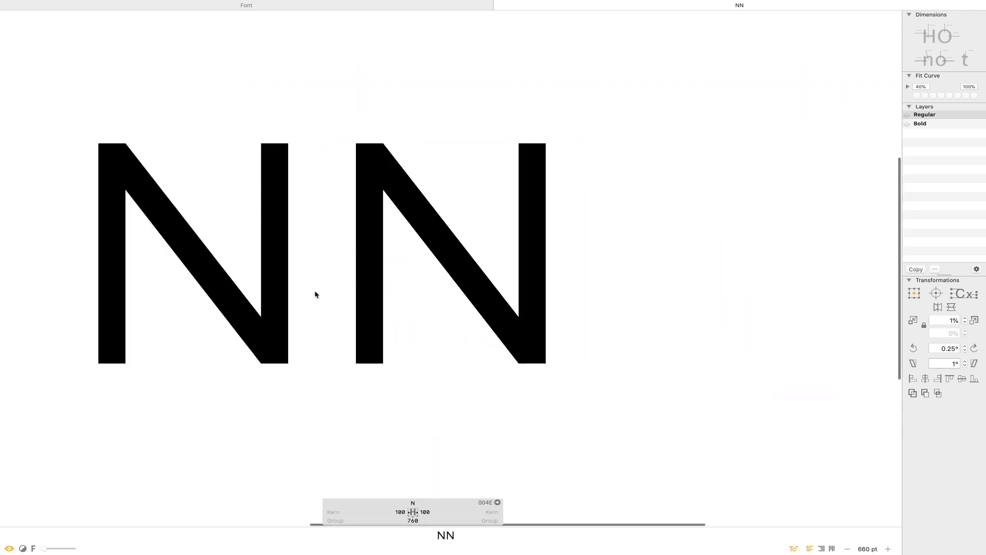
{"action": "key", "text": "Escape"}
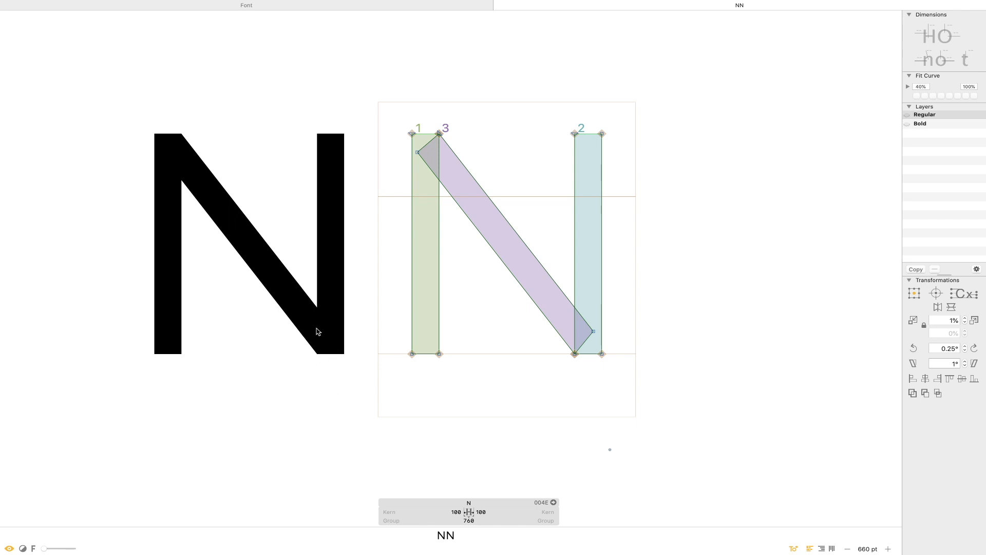
{"action": "scroll", "coordinate": [513, 447], "scroll_direction": "down", "scroll_amount": 10}
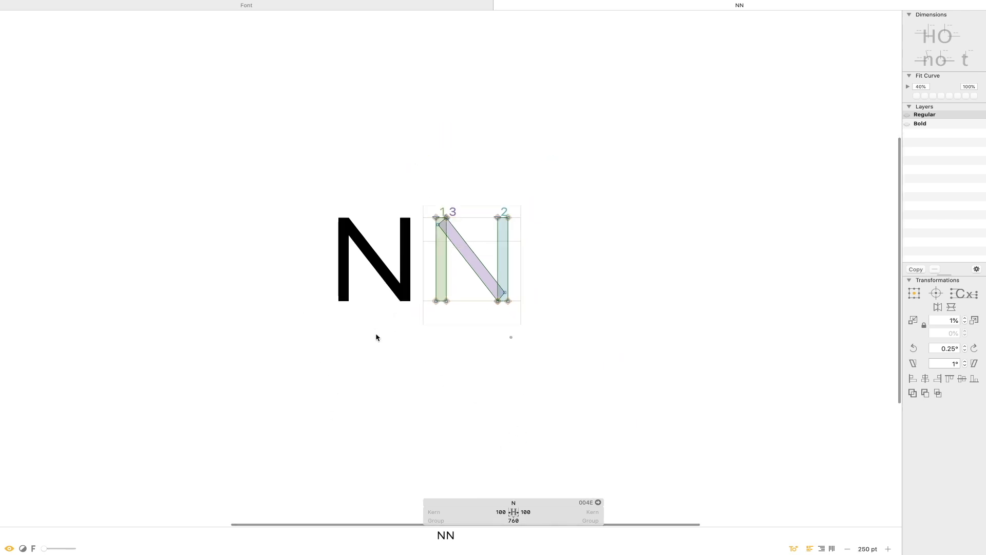
{"action": "scroll", "coordinate": [383, 354], "scroll_direction": "down", "scroll_amount": 1}
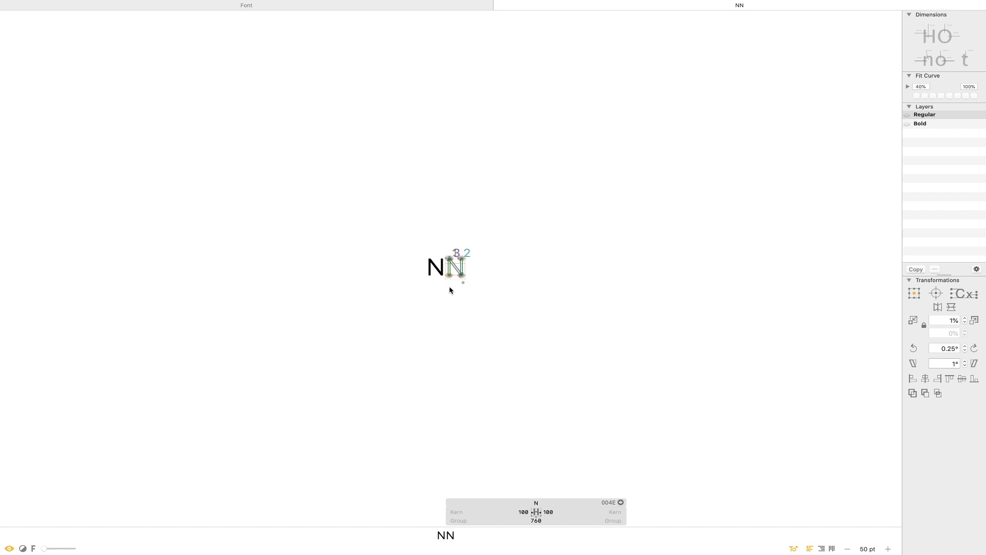
{"action": "left_click_drag", "start_coordinate": [484, 222], "coordinate": [409, 317]}
{"action": "left_click_drag", "start_coordinate": [620, 147], "coordinate": [383, 380]}
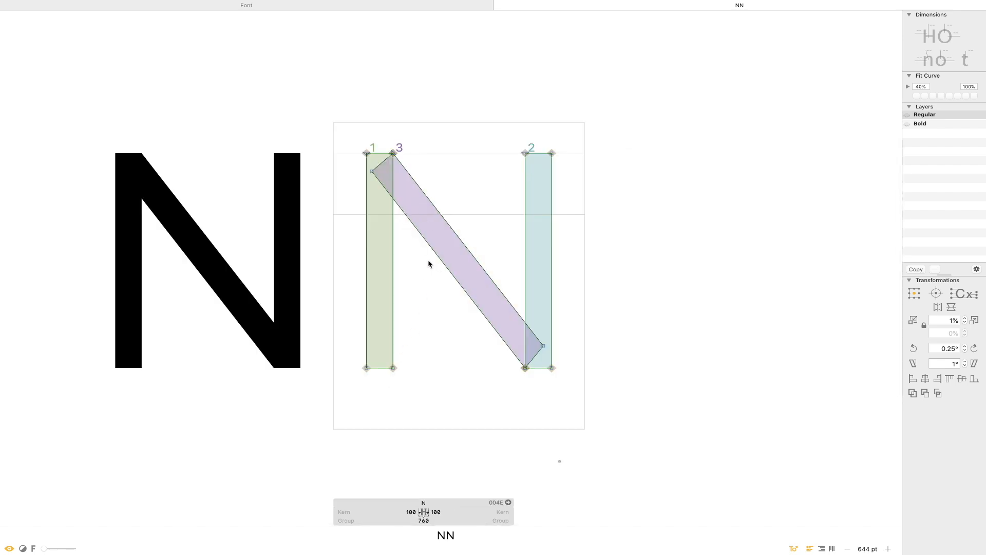
Insert one node on each long edge of the diagonal, a little before its inner joint with each stem.
{"action": "key", "text": "super+plus"}
{"action": "key", "text": "super+plus"}
{"action": "key", "text": "super+plus"}
{"action": "key", "text": "super+plus"}
{"action": "key", "text": "super+minus"}
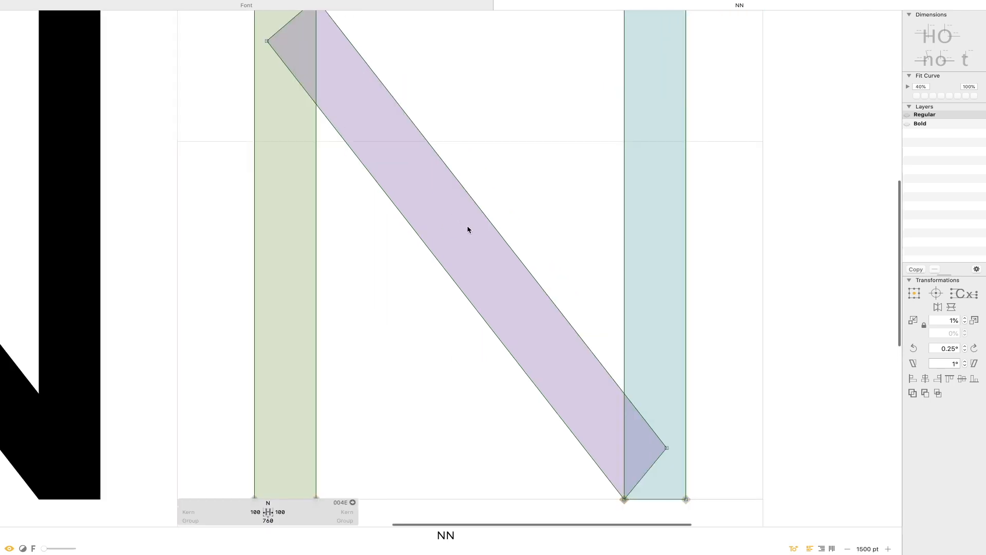
{"action": "left_click", "coordinate": [363, 164]}
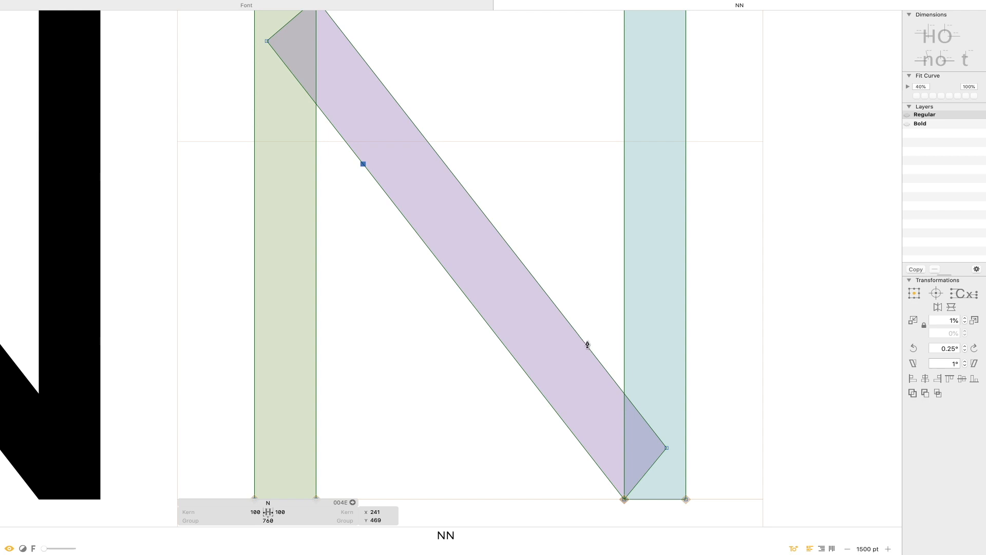
{"action": "left_click", "coordinate": [583, 342]}
Move the diagonal's lower right node 20 units left to x 615 to thin the joint with the right stem.
{"action": "left_click", "coordinate": [667, 448]}
{"action": "key", "text": "shift+Left"}
{"action": "key", "text": "shift+Left"}
{"action": "key", "text": "shift+Left"}
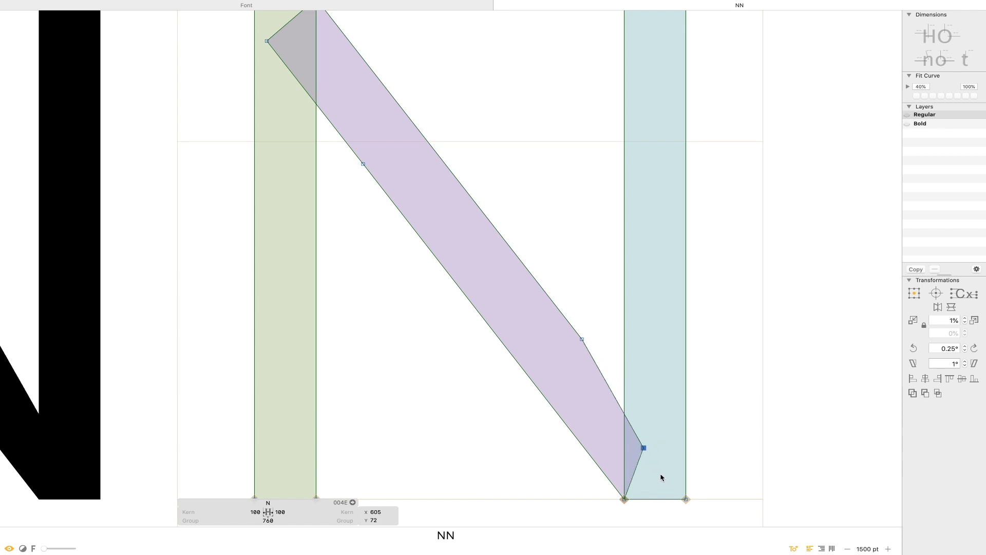
{"action": "key", "text": "space"}
{"action": "scroll", "coordinate": [374, 191], "scroll_direction": "up", "scroll_amount": 3}
{"action": "scroll", "coordinate": [374, 188], "scroll_direction": "down", "scroll_amount": 3}
{"action": "key", "text": "shift+Right"}
Move the diagonal's upper left node 20 units right to thin the joint with the left stem.
{"action": "key", "text": "space"}
{"action": "scroll", "coordinate": [312, 145], "scroll_direction": "up", "scroll_amount": 3}
{"action": "left_click", "coordinate": [267, 84]}
{"action": "key", "text": "shift+Right"}
{"action": "key", "text": "shift+Right"}
{"action": "left_click", "coordinate": [389, 364]}
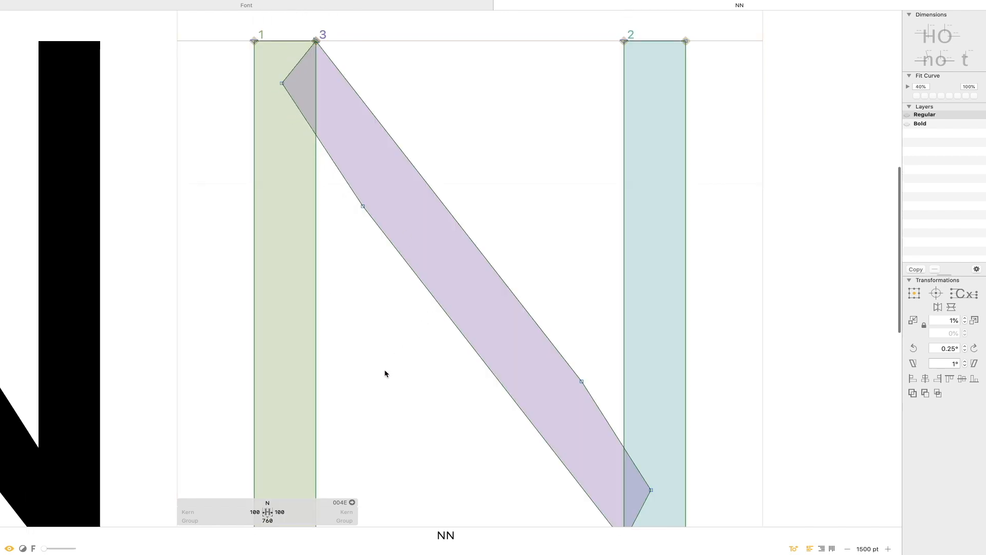
Examine the tapered joints of the NN pair as filled text, overall and close up at the lower joint.
{"action": "key", "text": "super+minus"}
{"action": "key", "text": "super+minus"}
{"action": "left_click", "coordinate": [563, 305]}
{"action": "key", "text": "Escape"}
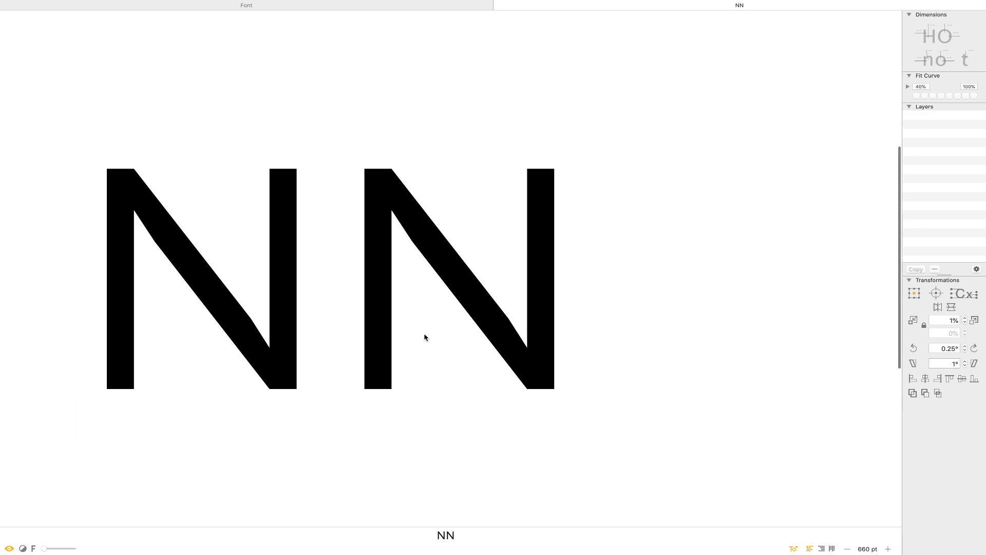
{"action": "key", "text": "super+minus"}
{"action": "key", "text": "super+plus"}
{"action": "key", "text": "super+plus"}
{"action": "left_click_drag", "start_coordinate": [622, 437], "coordinate": [609, 381]}
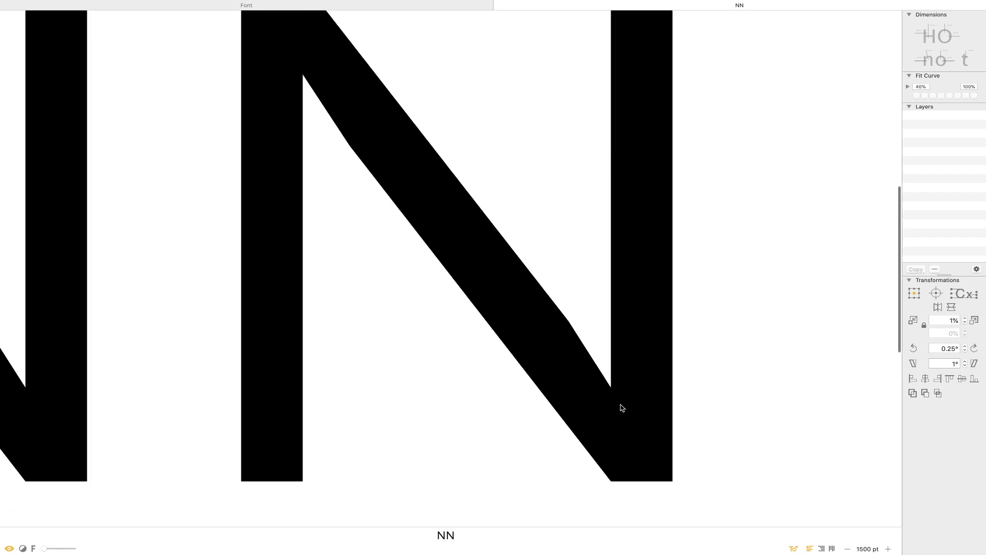
{"action": "double_click", "coordinate": [604, 392]}
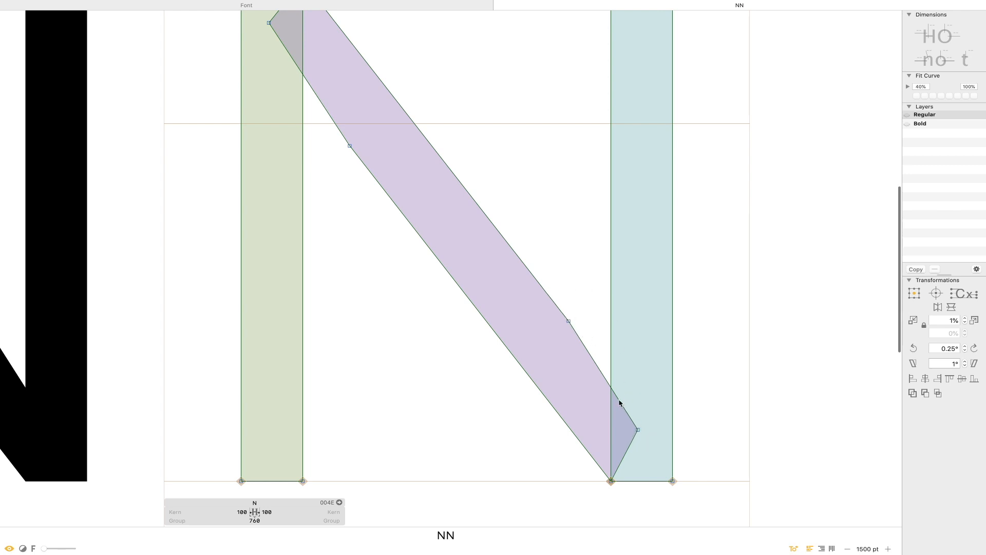
{"action": "left_click_drag", "start_coordinate": [637, 430], "coordinate": [635, 410]}
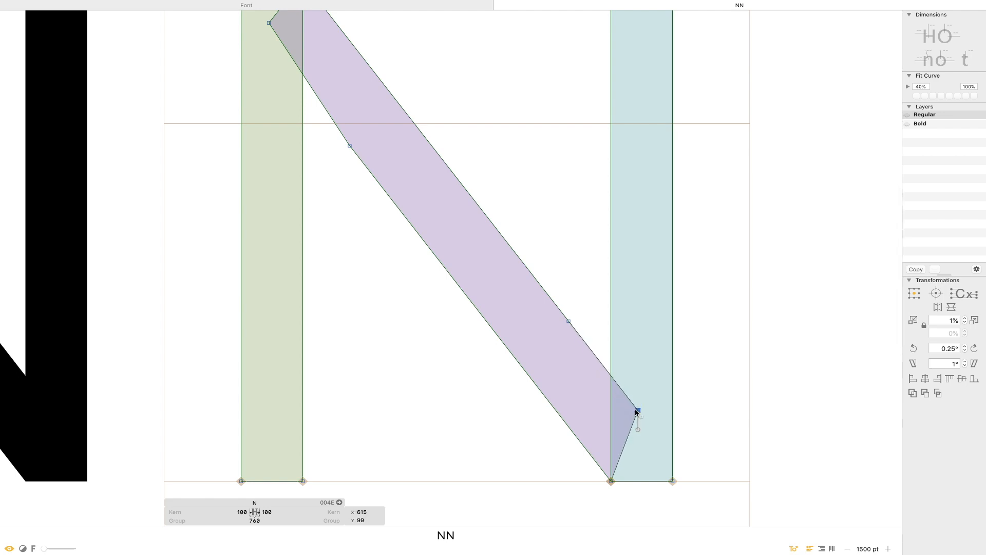
{"action": "key", "text": "super+z"}
Move the diagonal's lower right node 20 units back to the right and preview the N to compare both joints.
{"action": "key", "text": "shift+Right"}
{"action": "key", "text": "shift+Right"}
{"action": "key", "text": "shift+Right"}
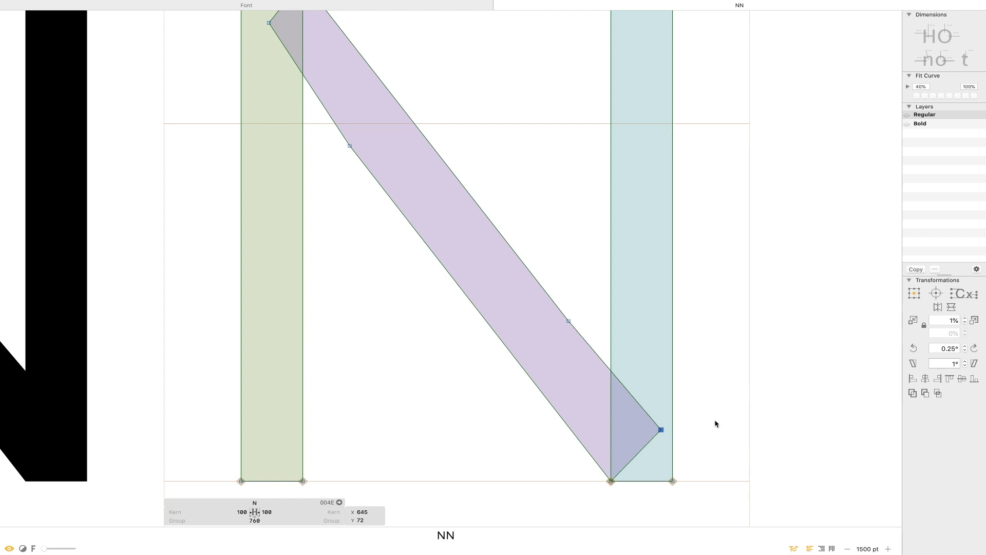
{"action": "key", "text": "shift+Left"}
{"action": "left_click", "coordinate": [743, 434]}
{"action": "key", "text": "super+minus"}
{"action": "key", "text": "super+minus"}
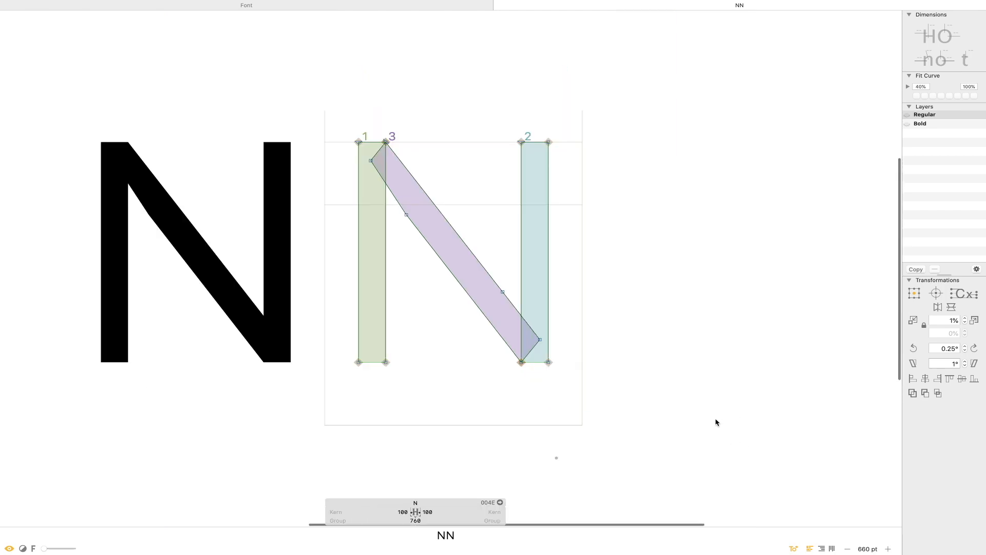
{"action": "key", "text": "space"}
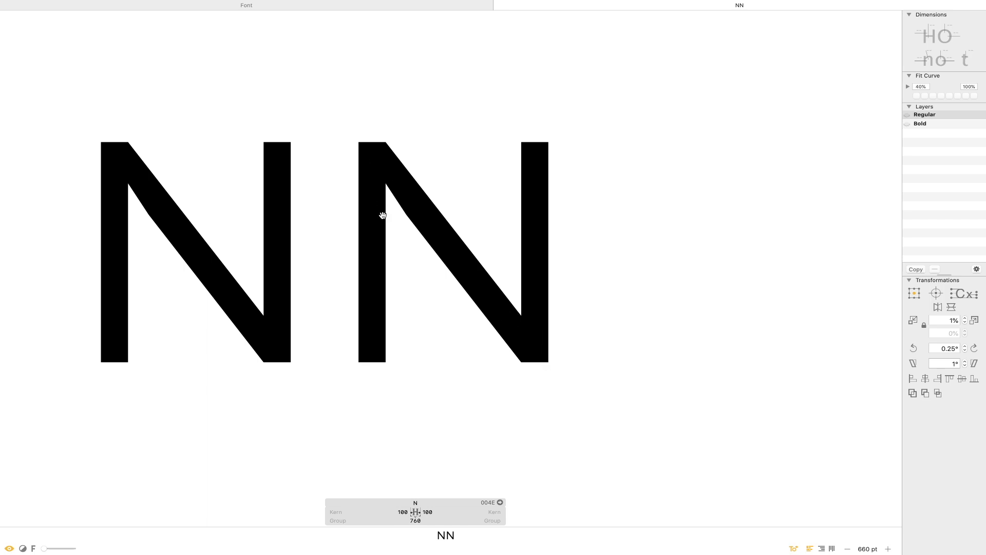
Insert two nodes on the left stem's inner edge around the joint, the lower one level with the diagonal's inserted node.
{"action": "left_click_drag", "start_coordinate": [466, 142], "coordinate": [291, 343]}
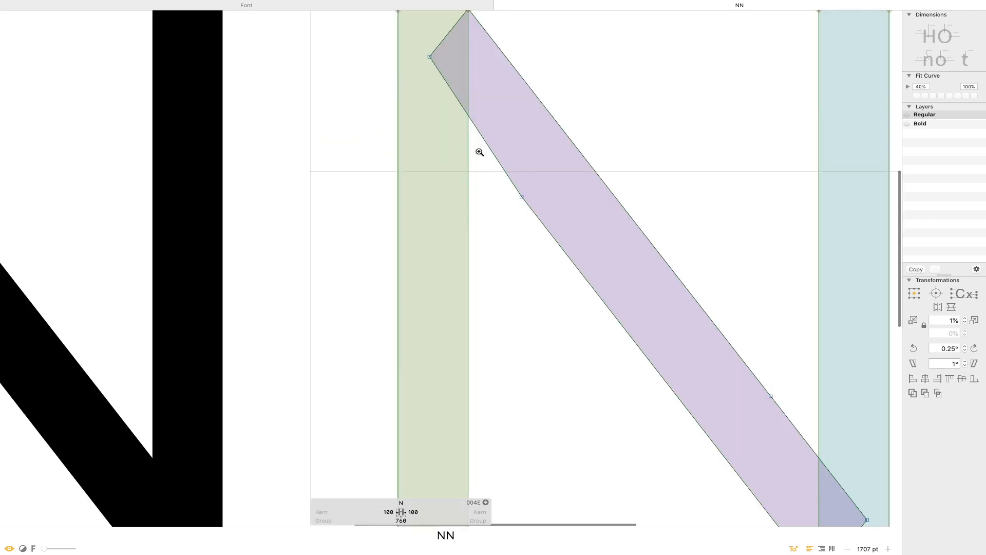
{"action": "left_click", "coordinate": [468, 196]}
{"action": "key", "text": "space"}
{"action": "left_click_drag", "start_coordinate": [472, 97], "coordinate": [468, 154]}
{"action": "left_click", "coordinate": [465, 127]}
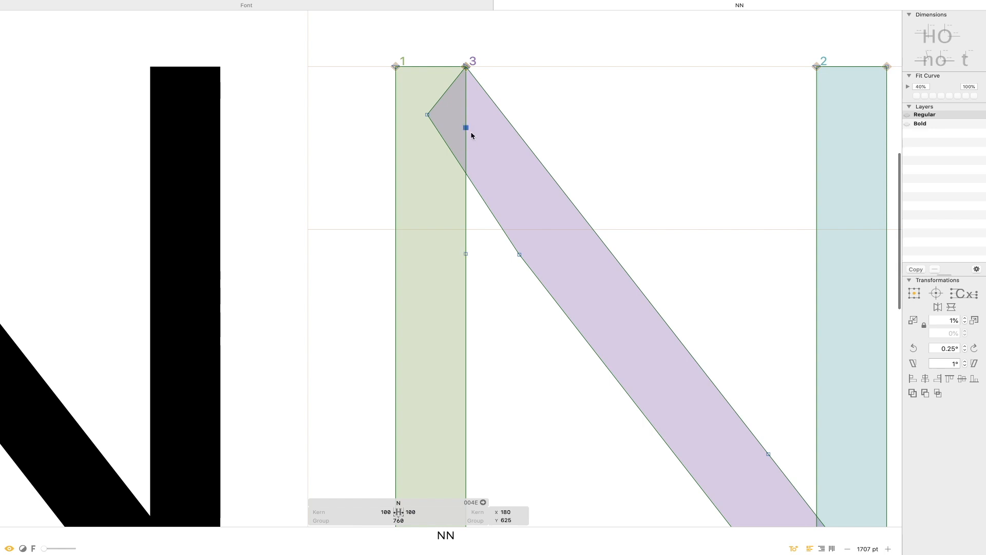
{"action": "left_click", "coordinate": [465, 255]}
{"action": "key", "text": "Up"}
Move the upper inserted node on the left stem's inner edge 10 units left to cut into the joint.
{"action": "left_click", "coordinate": [466, 129]}
{"action": "key", "text": "shift+Left"}
{"action": "left_click", "coordinate": [603, 163]}
{"action": "key", "text": "super+minus"}
{"action": "key", "text": "super+minus"}
{"action": "key", "text": "super+minus"}
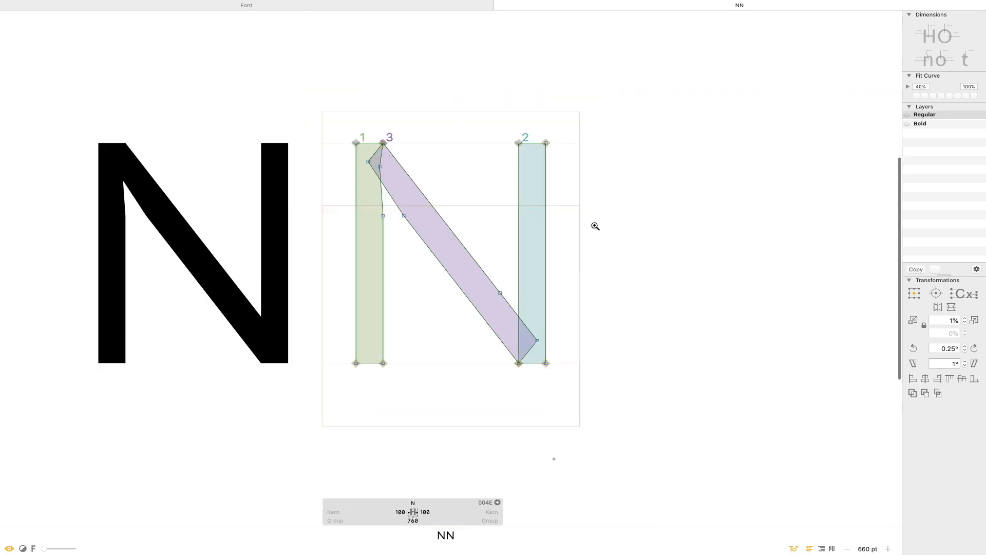
Insert a node on the right stem's inner edge above the joint and raise it to y 224, level with the diagonal's node.
{"action": "left_click_drag", "start_coordinate": [590, 230], "coordinate": [390, 422]}
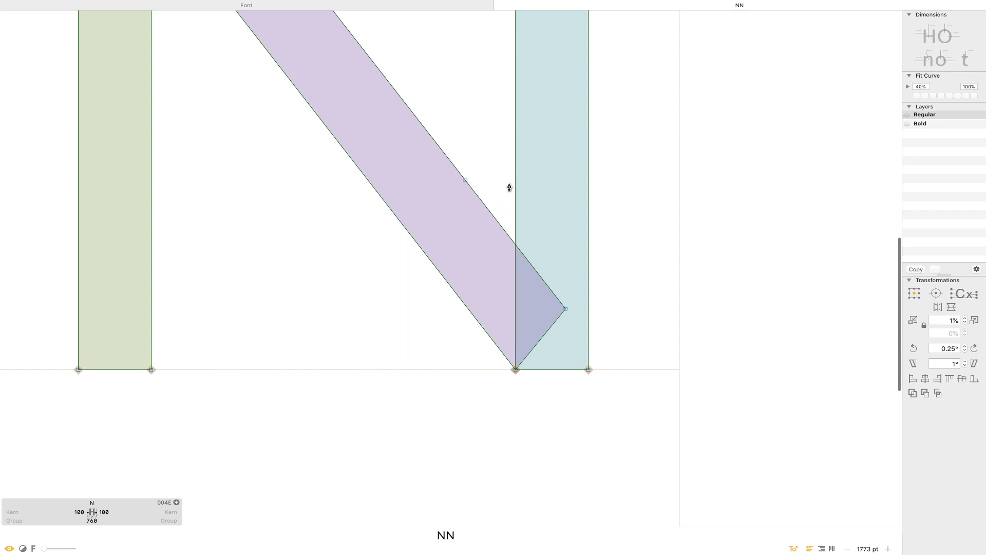
{"action": "left_click", "coordinate": [516, 183]}
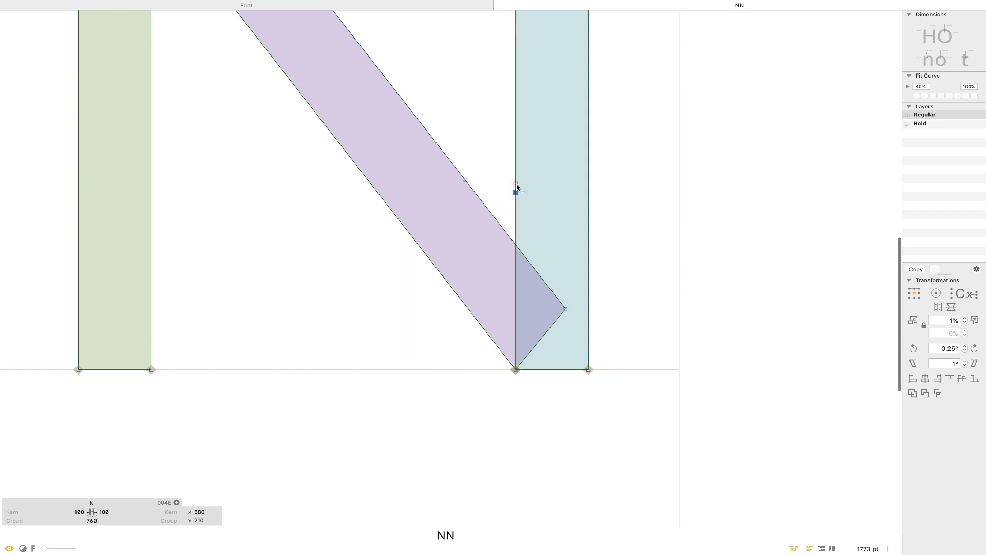
{"action": "key", "text": "Up"}
{"action": "key", "text": "Up"}
{"action": "key", "text": "Up"}
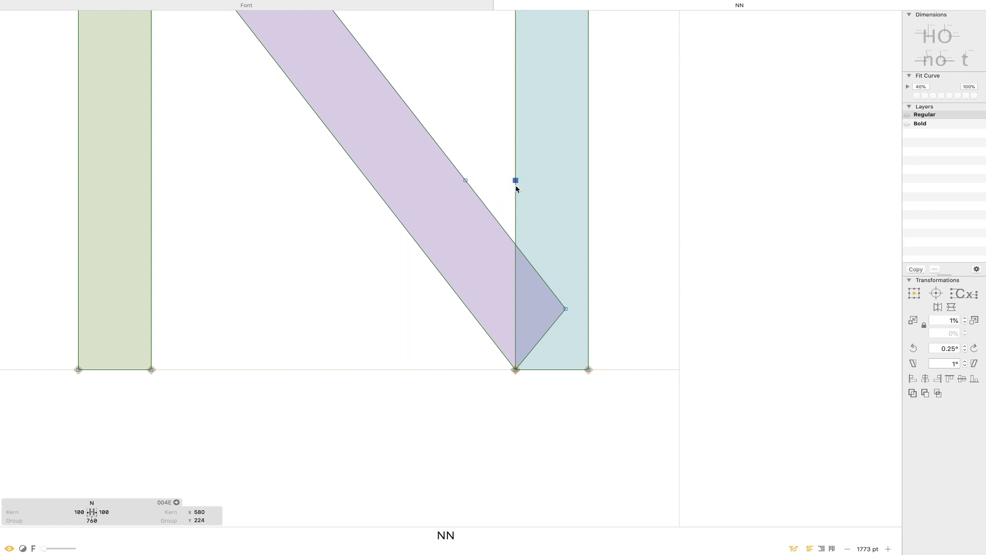
Insert a second node at y 94 on the right stem's inner edge and move it 10 units right to x 590.
{"action": "left_click", "coordinate": [515, 290]}
{"action": "key", "text": "Down"}
{"action": "key", "text": "shift+Right"}
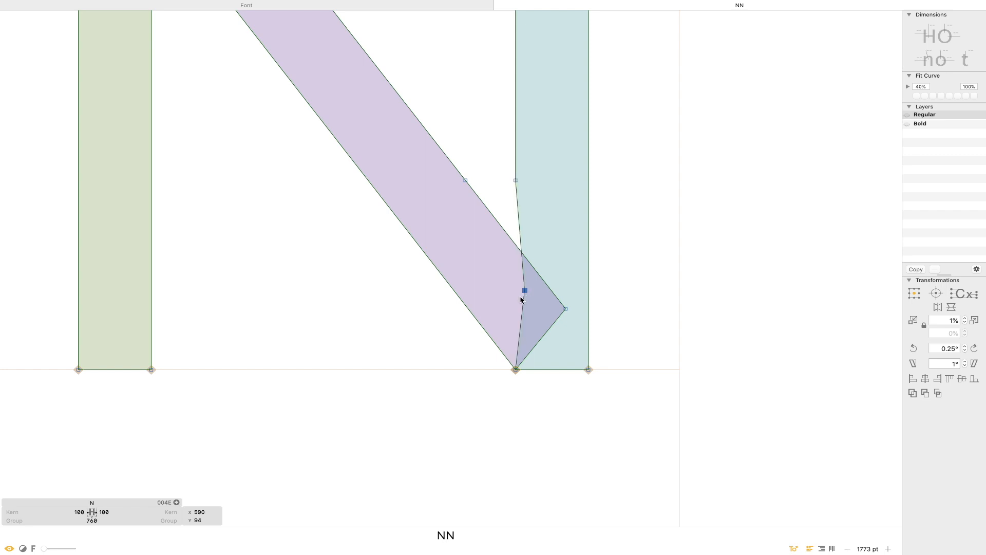
Move the diagonal's lower right node left to x 615 so the lower joint is thinned like the upper one.
{"action": "left_click", "coordinate": [681, 250]}
{"action": "key", "text": "super+minus"}
{"action": "key", "text": "super+minus"}
{"action": "key", "text": "super+minus"}
{"action": "key", "text": "super+minus"}
{"action": "key", "text": "space"}
{"action": "left_click_drag", "start_coordinate": [509, 154], "coordinate": [564, 158]}
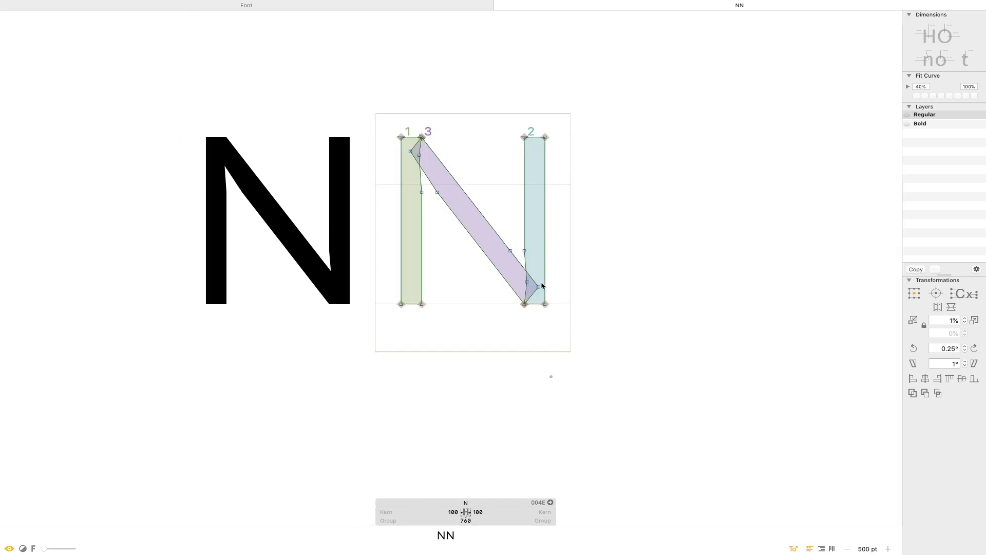
{"action": "left_click", "coordinate": [538, 287]}
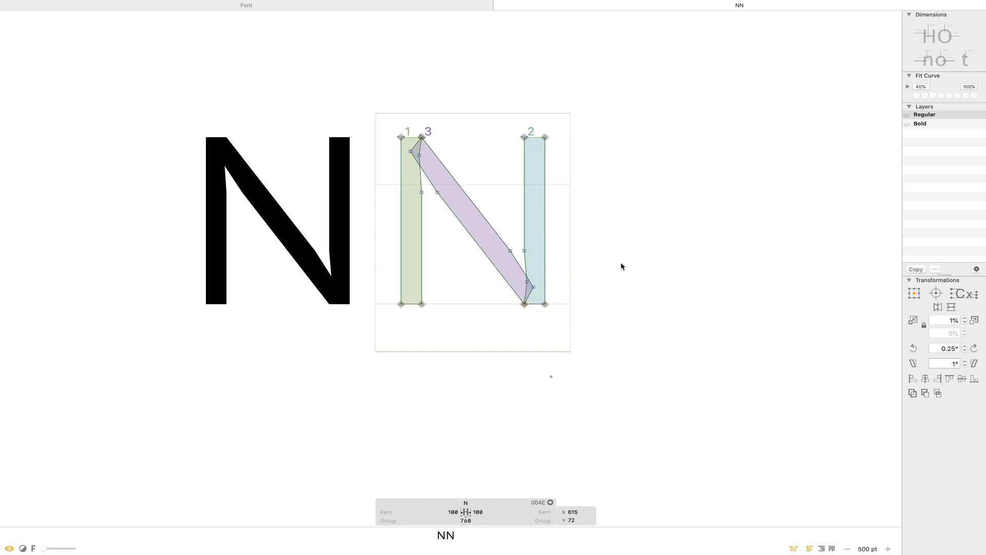
Examine the thinned NN pair as filled text while reducing the display size to 50 pt.
{"action": "key", "text": "t"}
{"action": "key", "text": "Escape"}
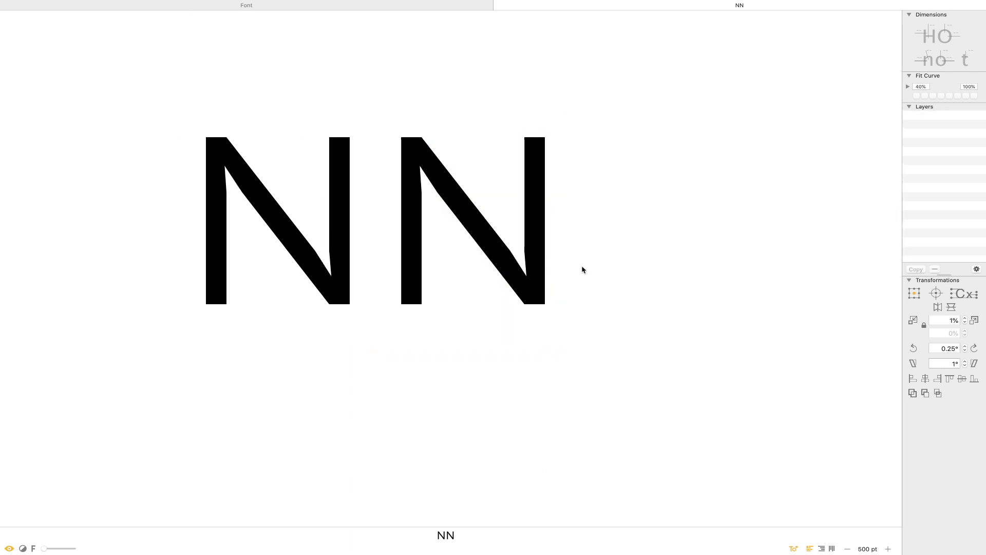
{"action": "key", "text": "super+minus"}
{"action": "key", "text": "super+minus"}
{"action": "key", "text": "super+minus"}
{"action": "key", "text": "super+minus"}
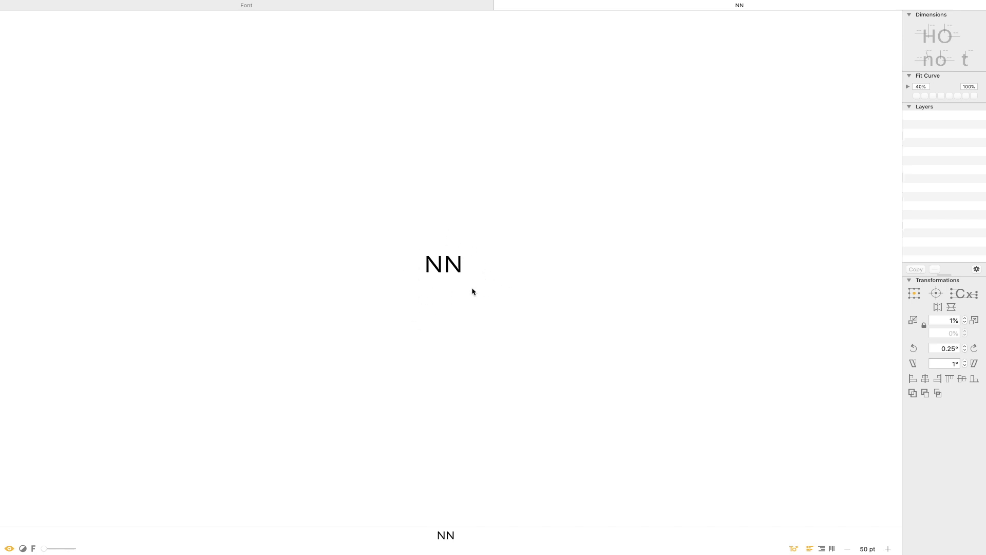
{"action": "key", "text": "super+minus"}
Close the NN edit view and select the lowercase n in the font overview.
{"action": "scroll", "coordinate": [543, 304], "scroll_direction": "left", "scroll_amount": 4}
{"action": "key", "text": "super+w"}
{"action": "key", "text": "n"}
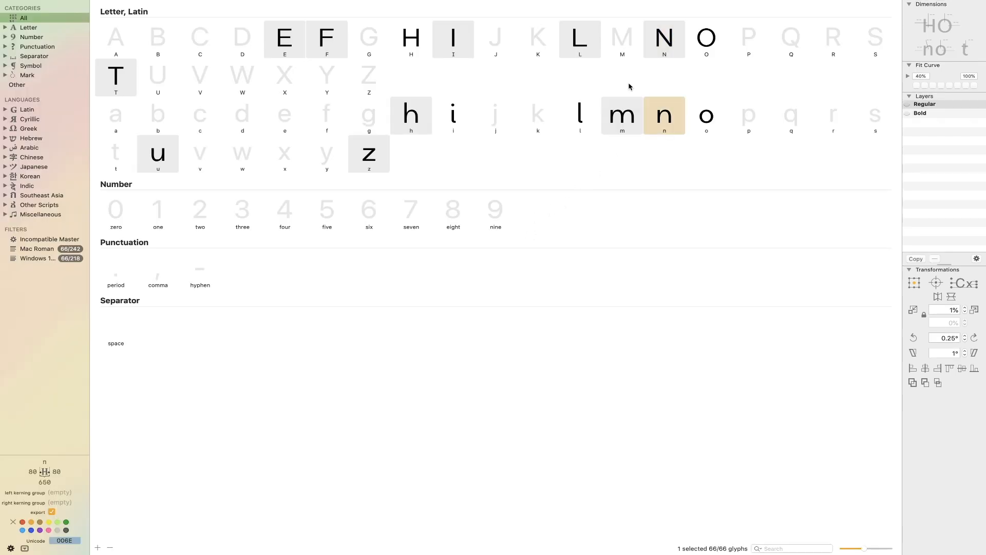
Open the capital N for editing and insert an M before it.
{"action": "double_click", "coordinate": [666, 38]}
{"action": "left_click_drag", "start_coordinate": [494, 229], "coordinate": [401, 306]}
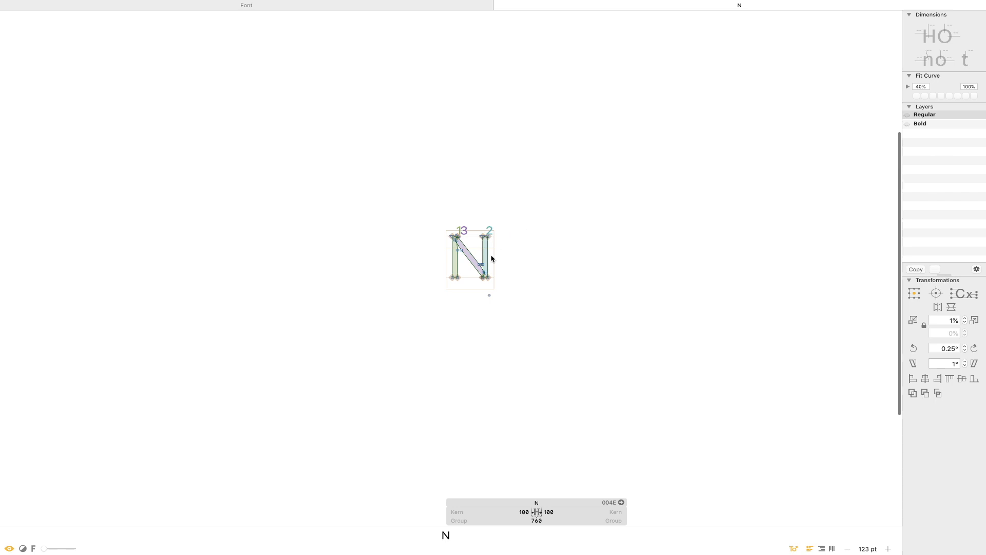
{"action": "type", "text": "t"}
{"action": "type", "text": "M"}
{"action": "key", "text": "Escape"}
{"action": "left_click_drag", "start_coordinate": [619, 165], "coordinate": [317, 381]}
{"action": "left_click_drag", "start_coordinate": [647, 110], "coordinate": [445, 362]}
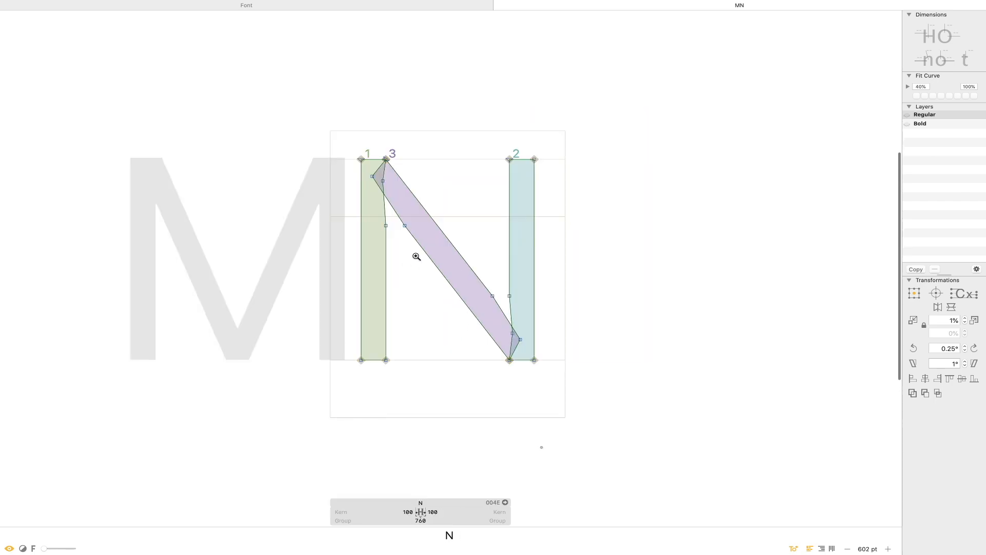
Paste the N's outlines into the empty M and set its right sidebearing to 300.
{"action": "double_click", "coordinate": [275, 278]}
{"action": "key", "text": "super+v"}
{"action": "key", "text": "space"}
{"action": "left_click_drag", "start_coordinate": [246, 252], "coordinate": [413, 211]}
{"action": "left_click", "coordinate": [415, 511]}
{"action": "type", "text": "300"}
{"action": "key", "text": "Return"}
Insert an H before the M as a reference and return to editing the M's outlines.
{"action": "left_click", "coordinate": [565, 107]}
{"action": "left_click", "coordinate": [517, 162]}
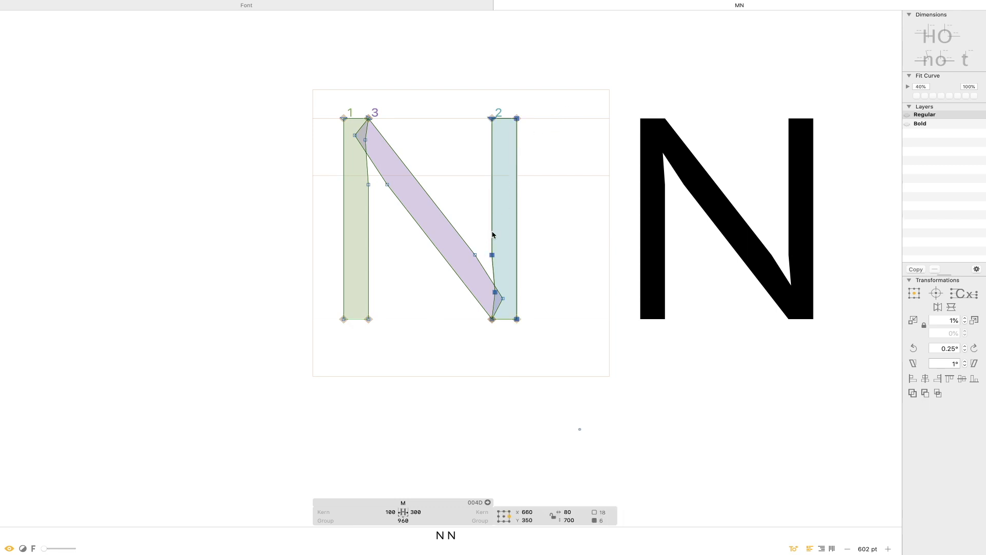
{"action": "type", "text": "tH"}
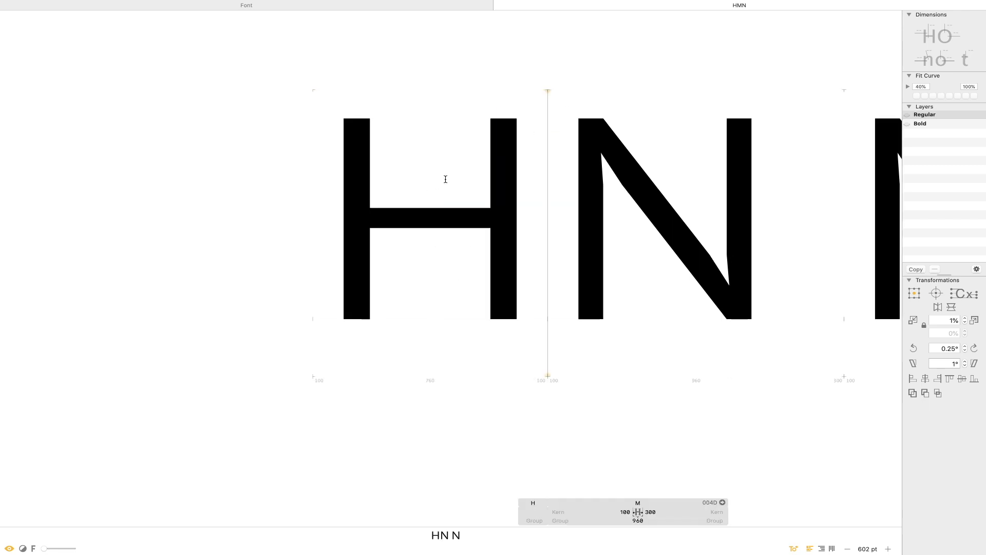
{"action": "key", "text": "Escape"}
{"action": "key", "text": "space"}
{"action": "left_click_drag", "start_coordinate": [768, 102], "coordinate": [504, 124]}
Move the M's right stem 200 units to the right, giving a right sidebearing of 100.
{"action": "left_click", "coordinate": [488, 175]}
{"action": "key", "text": "super+z"}
{"action": "double_click", "coordinate": [488, 193]}
{"action": "key", "text": "shift+Right"}
{"action": "key", "text": "shift+Right"}
{"action": "key", "text": "shift+Right"}
{"action": "key", "text": "shift+Right"}
{"action": "key", "text": "shift+Right"}
{"action": "key", "text": "shift+Right"}
{"action": "key", "text": "shift+Right"}
{"action": "key", "text": "shift+Right"}
{"action": "key", "text": "shift+Right"}
{"action": "key", "text": "shift+Right"}
{"action": "key", "text": "shift+Right"}
{"action": "key", "text": "shift+Right"}
{"action": "key", "text": "shift+Right"}
{"action": "key", "text": "shift+Right"}
{"action": "key", "text": "shift+Right"}
{"action": "key", "text": "shift+Right"}
{"action": "key", "text": "shift+Right"}
{"action": "key", "text": "shift+Right"}
{"action": "key", "text": "shift+Right"}
{"action": "key", "text": "shift+Right"}
{"action": "key", "text": "shift+Left"}
{"action": "left_click", "coordinate": [577, 162]}
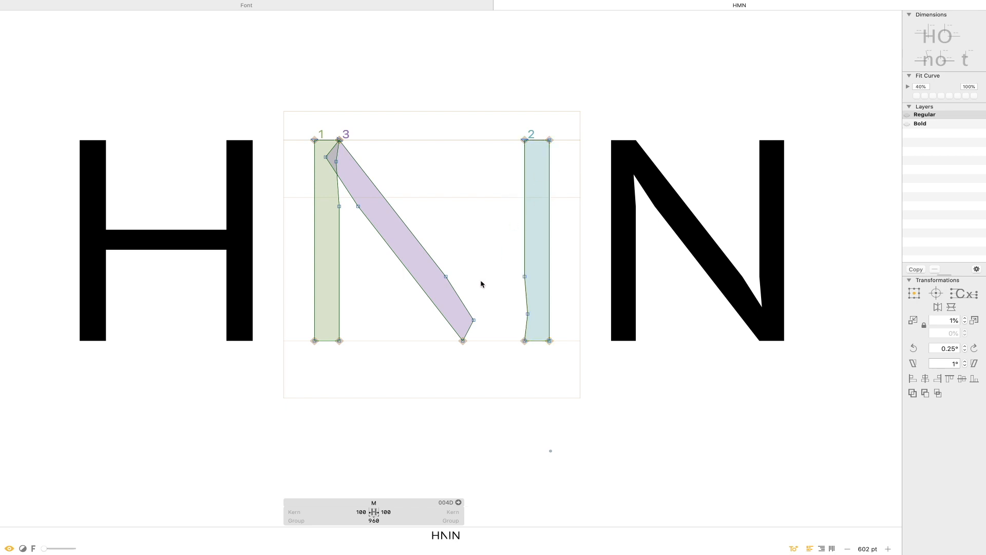
Extend the diagonal's right edge straight down to the baseline and delete the leftover joint node.
{"action": "left_click_drag", "start_coordinate": [481, 243], "coordinate": [433, 365]}
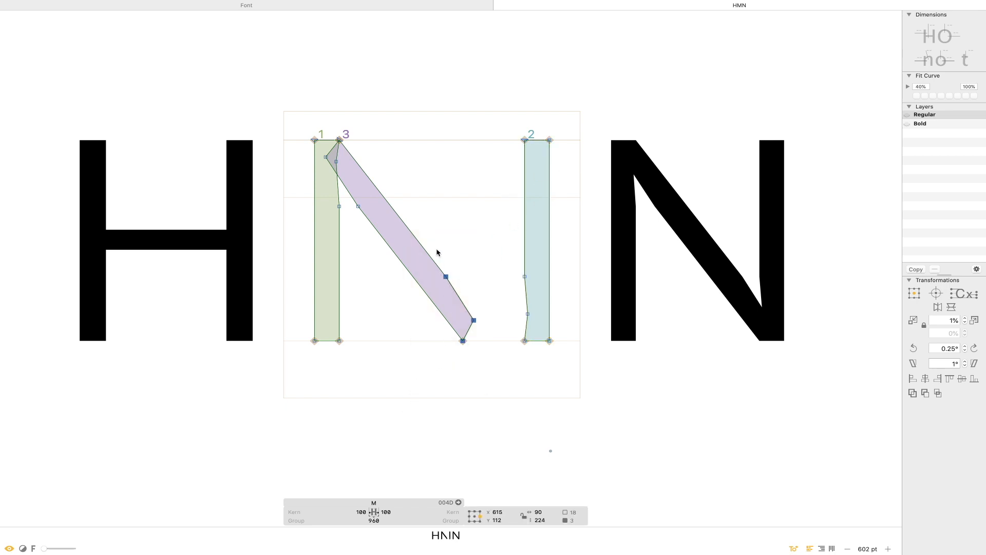
{"action": "key", "text": "super+space"}
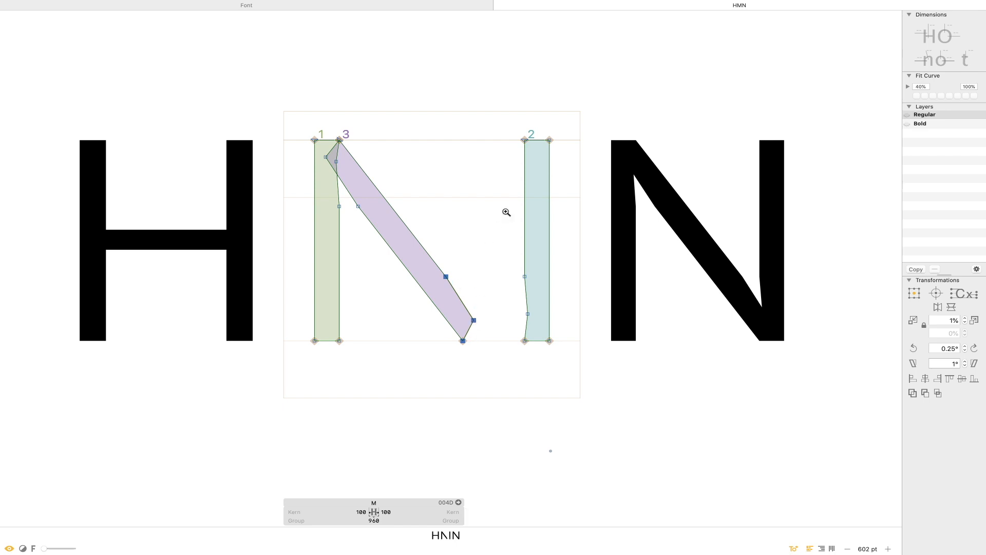
{"action": "left_click_drag", "start_coordinate": [513, 213], "coordinate": [380, 442]}
{"action": "left_click_drag", "start_coordinate": [512, 252], "coordinate": [472, 259]}
{"action": "key", "text": "super+z"}
{"action": "mouse_move", "coordinate": [449, 154]}
{"action": "left_mouse_down"}
{"action": "mouse_move", "coordinate": [530, 268]}
{"action": "mouse_move", "coordinate": [509, 267]}
{"action": "mouse_move", "coordinate": [534, 262]}
{"action": "mouse_move", "coordinate": [567, 308]}
{"action": "mouse_move", "coordinate": [561, 299]}
{"action": "left_mouse_up"}
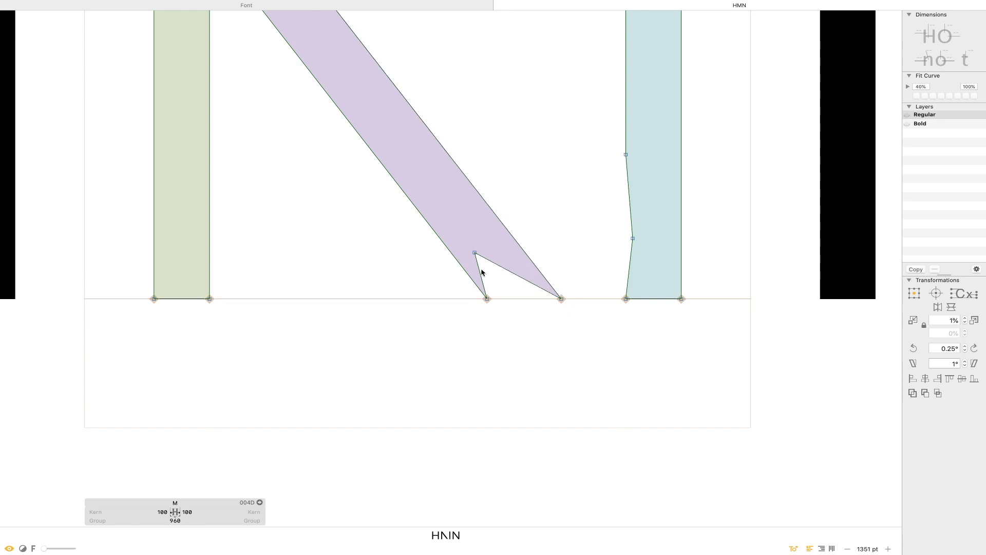
{"action": "left_click", "coordinate": [475, 253]}
{"action": "key", "text": "BackSpace"}
{"action": "left_click", "coordinate": [552, 229]}
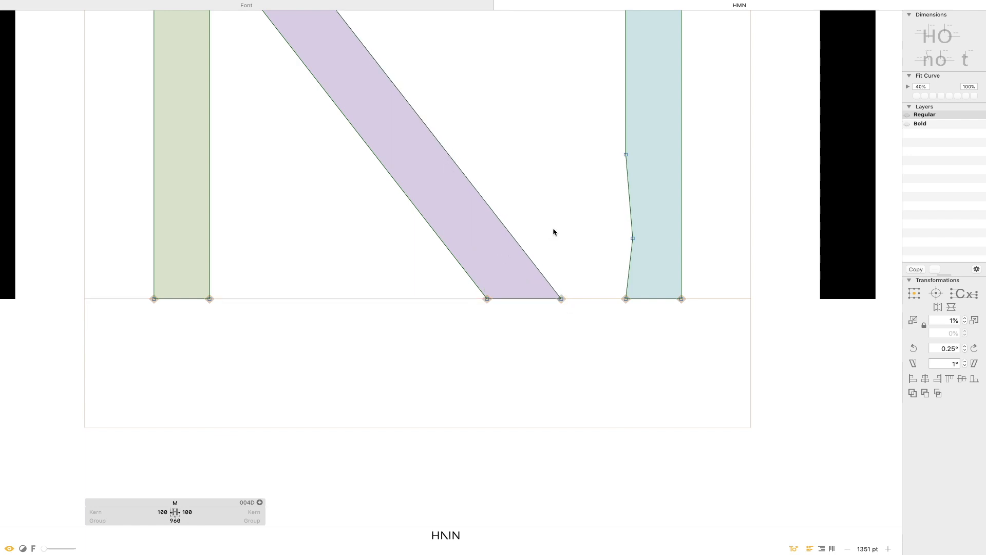
Delete the two taper nodes on the right stem's inner edge so the stem is a plain rectangle.
{"action": "key", "text": "super+minus"}
{"action": "key", "text": "super+minus"}
{"action": "key", "text": "space"}
{"action": "left_click_drag", "start_coordinate": [512, 177], "coordinate": [579, 237]}
{"action": "left_click_drag", "start_coordinate": [605, 297], "coordinate": [614, 317]}
{"action": "key", "text": "BackSpace"}
{"action": "left_click_drag", "start_coordinate": [596, 269], "coordinate": [620, 295]}
{"action": "key", "text": "BackSpace"}
{"action": "left_click", "coordinate": [576, 271]}
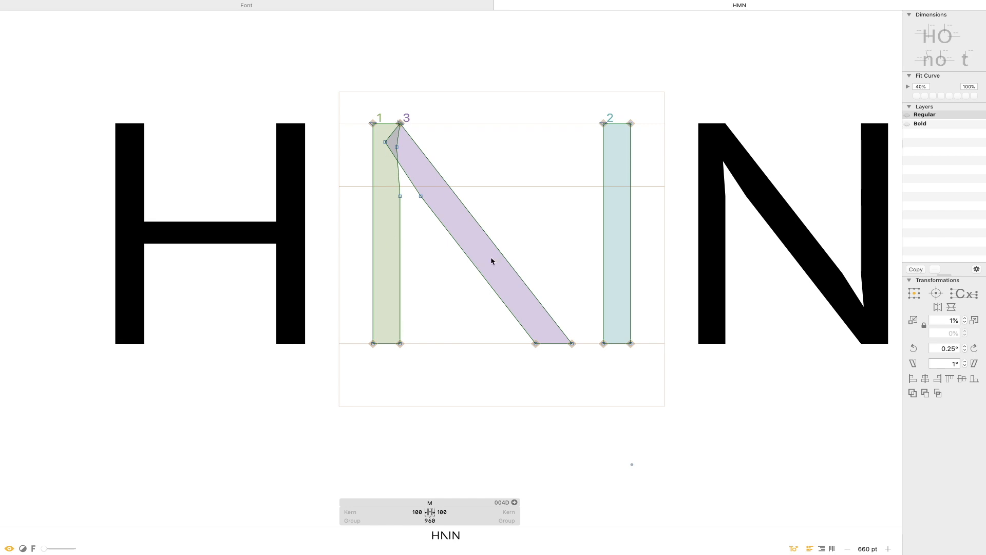
Set the M's right stem width to 85.
{"action": "left_click_drag", "start_coordinate": [651, 84], "coordinate": [590, 408]}
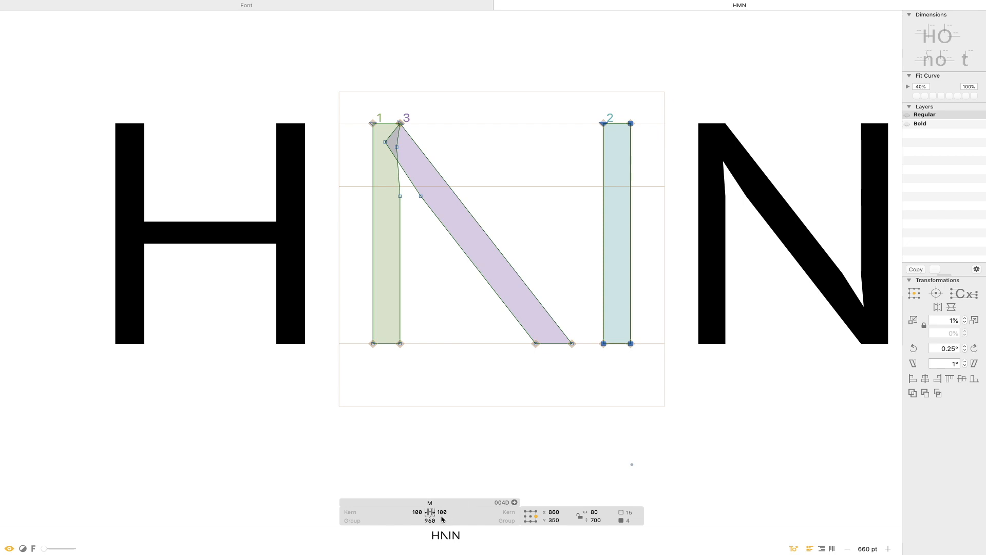
{"action": "left_click", "coordinate": [591, 513]}
{"action": "type", "text": "85"}
{"action": "key", "text": "Return"}
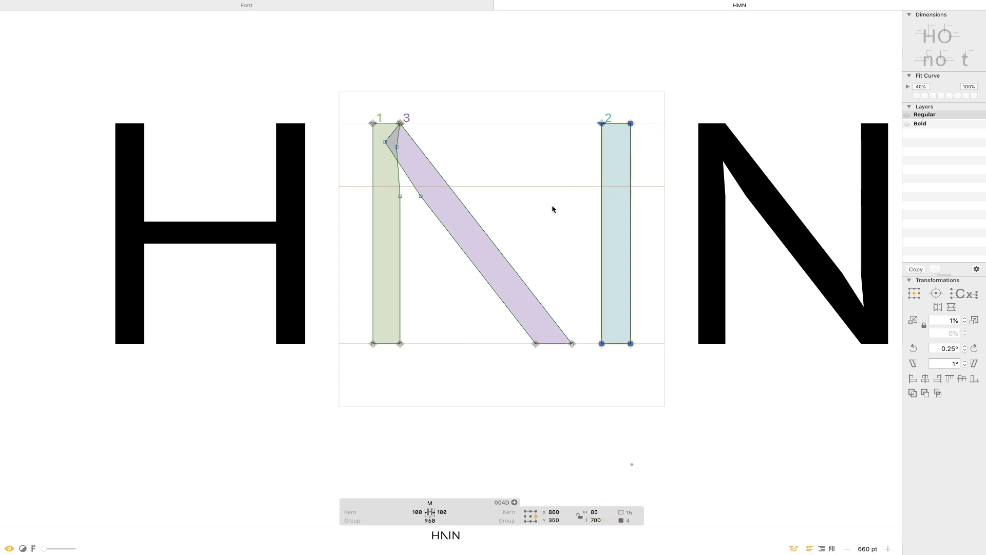
Straighten the diagonal's left edge by removing its taper node and extending the end node to about x 53, y 728.
{"action": "left_click", "coordinate": [550, 297]}
{"action": "left_click", "coordinate": [522, 282]}
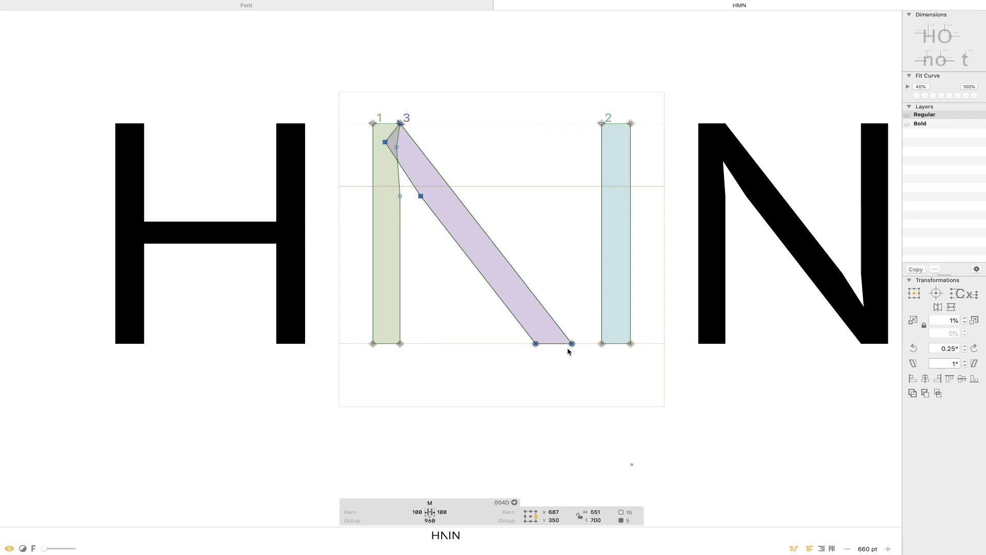
{"action": "left_click", "coordinate": [389, 146]}
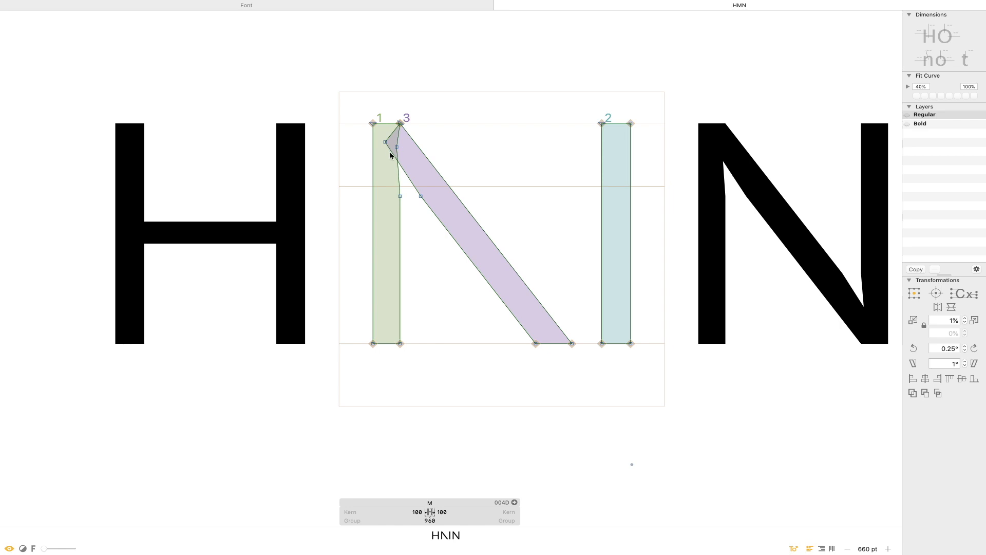
{"action": "mouse_move", "coordinate": [388, 145]}
{"action": "left_mouse_down"}
{"action": "mouse_move", "coordinate": [400, 191]}
{"action": "mouse_move", "coordinate": [418, 193]}
{"action": "mouse_move", "coordinate": [356, 115]}
{"action": "left_mouse_up"}
Duplicate the straightened diagonal in place and flip the copy horizontally.
{"action": "double_click", "coordinate": [529, 286]}
{"action": "key", "text": "super+c"}
{"action": "key", "text": "super+v"}
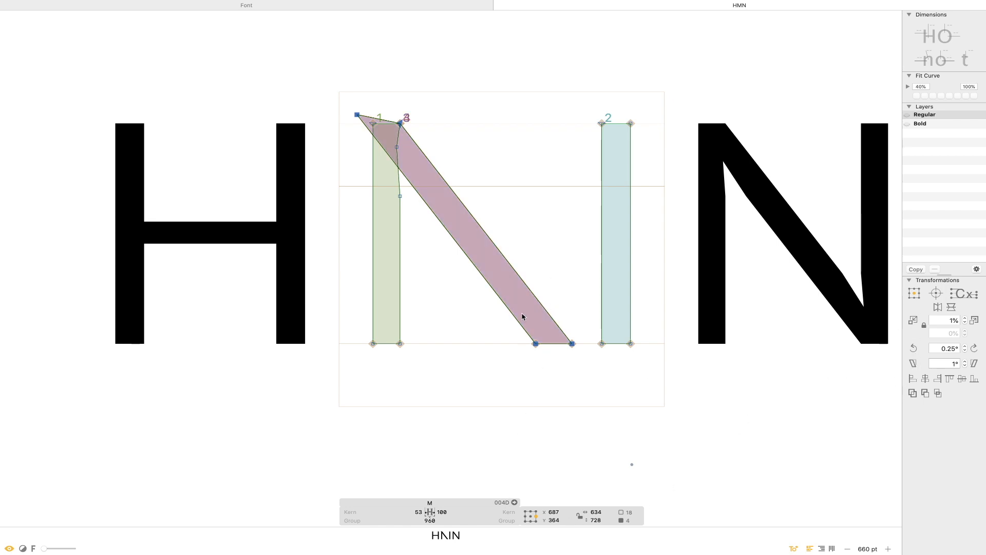
{"action": "left_click", "coordinate": [938, 306]}
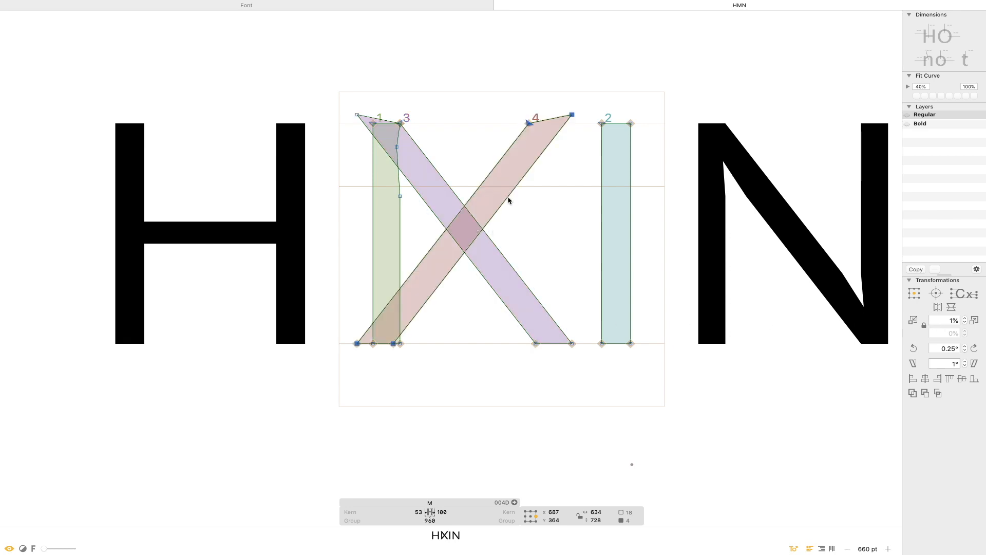
Move the mirrored diagonal to x 902 so its upper corner meets the right stem's inner top corner.
{"action": "left_click", "coordinate": [546, 195]}
{"action": "left_click", "coordinate": [502, 207]}
{"action": "left_click", "coordinate": [551, 205]}
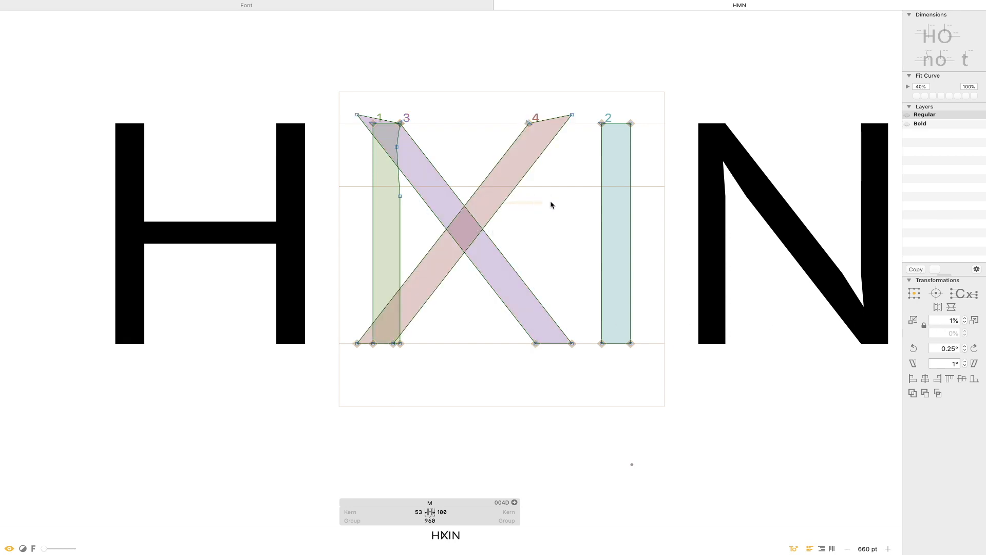
{"action": "left_click_drag", "start_coordinate": [501, 204], "coordinate": [579, 202]}
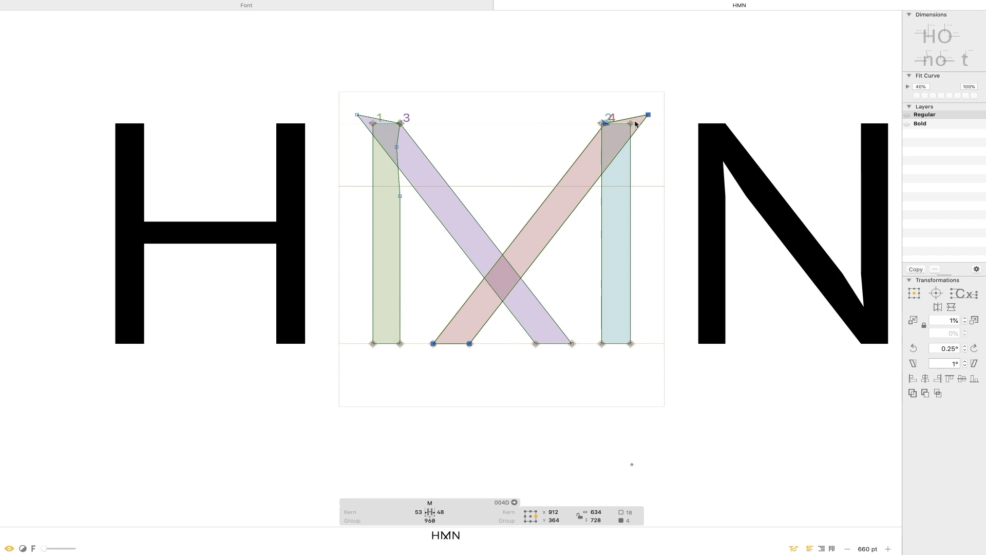
{"action": "scroll", "coordinate": [642, 115], "scroll_direction": "up", "scroll_amount": 5}
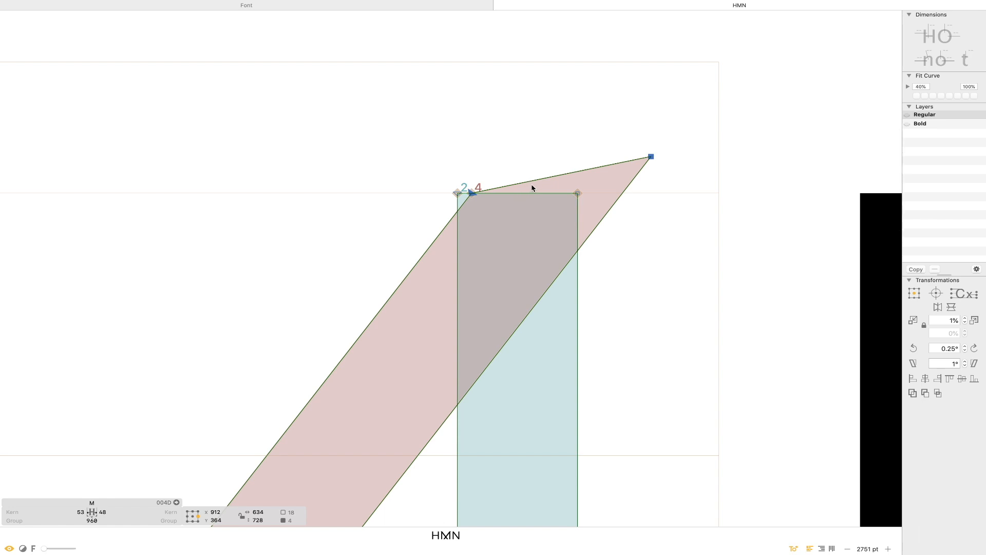
{"action": "key", "text": "shift+Left"}
{"action": "key", "text": "Right"}
{"action": "left_click_drag", "start_coordinate": [497, 149], "coordinate": [417, 255]}
{"action": "key", "text": "Left"}
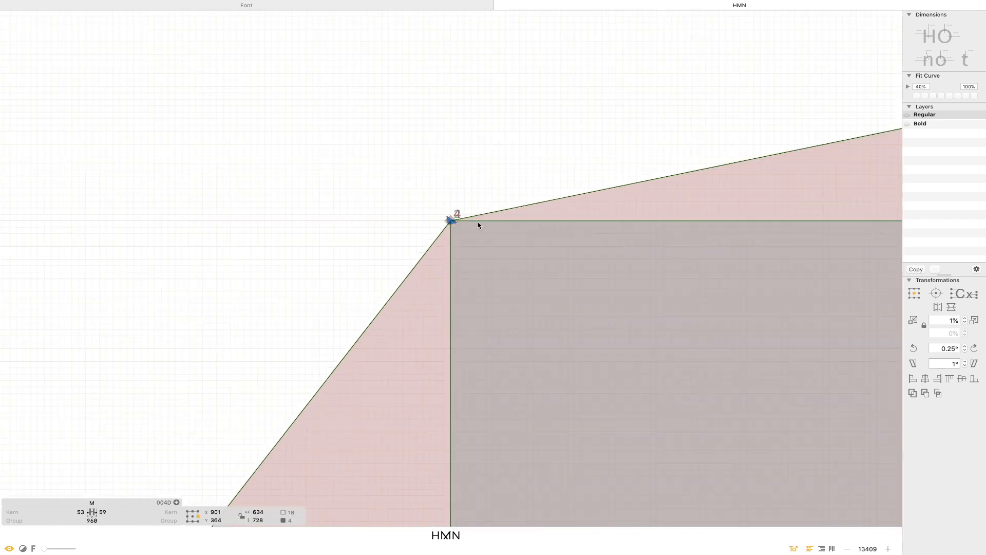
{"action": "key", "text": "space"}
{"action": "key", "text": "super+0"}
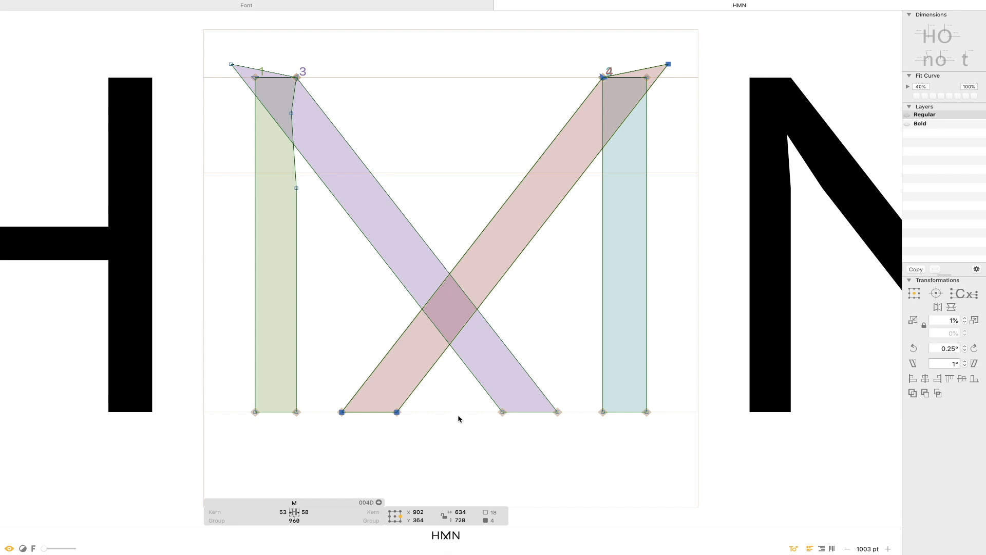
Insert a second M after the H so a filled copy sits beside the one being edited.
{"action": "key", "text": "super+minus"}
{"action": "type", "text": "t"}
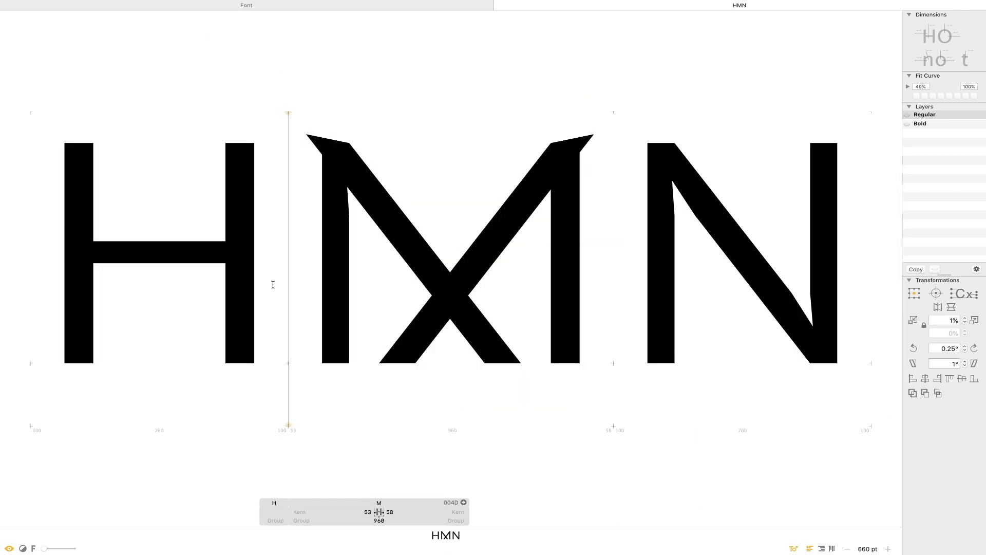
{"action": "type", "text": "M"}
{"action": "key", "text": "Escape"}
{"action": "left_click_drag", "start_coordinate": [733, 204], "coordinate": [531, 204]}
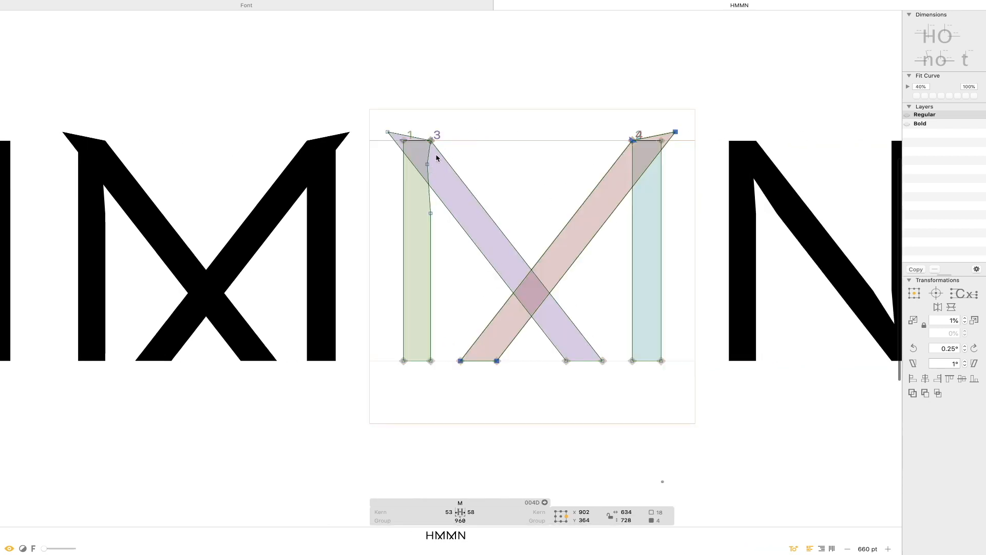
Pull the protruding upper end nodes of both diagonals along their edges until they lie inside the stems.
{"action": "left_click", "coordinate": [388, 133]}
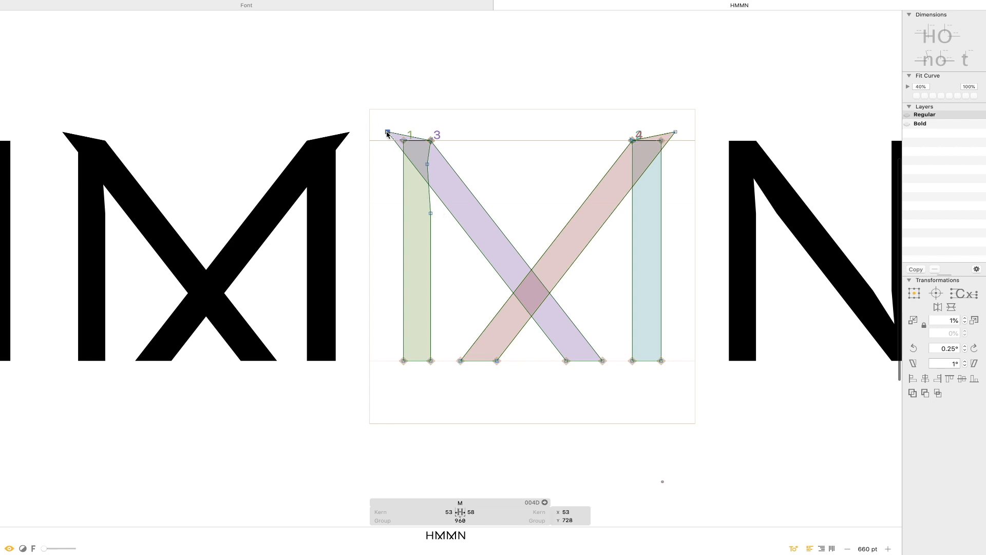
{"action": "left_click_drag", "start_coordinate": [388, 132], "coordinate": [425, 172]}
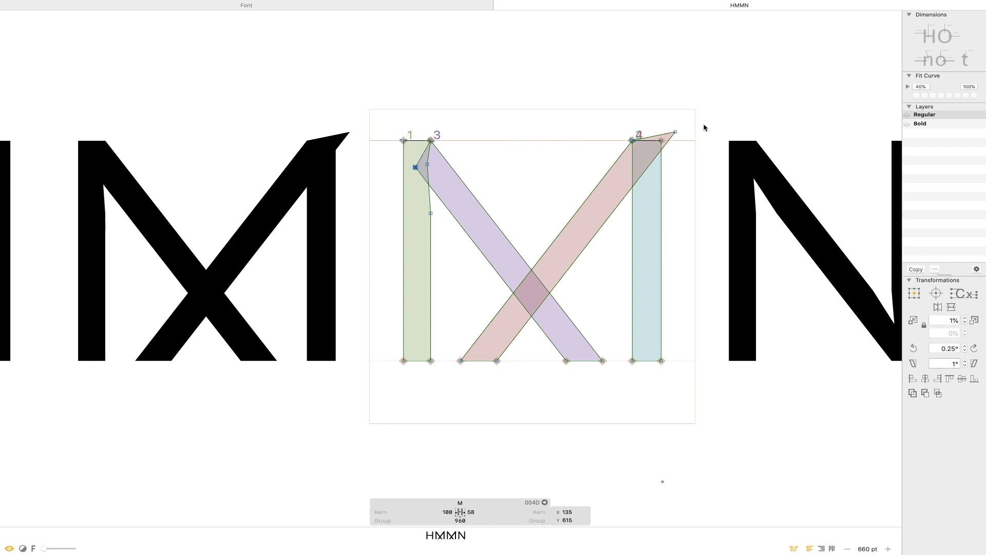
{"action": "left_click_drag", "start_coordinate": [677, 133], "coordinate": [655, 163]}
{"action": "left_click", "coordinate": [650, 200]}
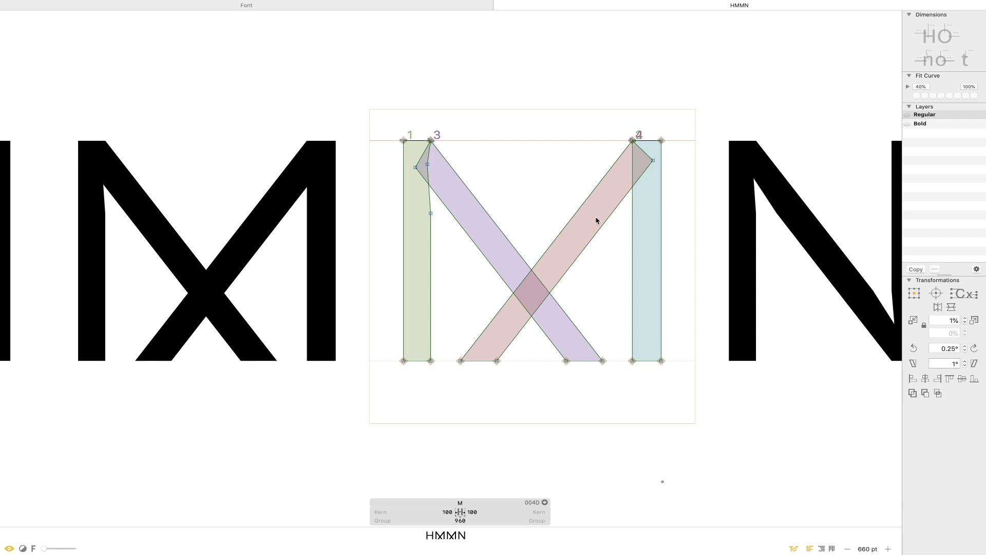
Draw a circle between the M's diagonals and set its size to 80 by 80.
{"action": "left_click_drag", "start_coordinate": [532, 194], "coordinate": [562, 224]}
{"action": "left_click", "coordinate": [626, 511]}
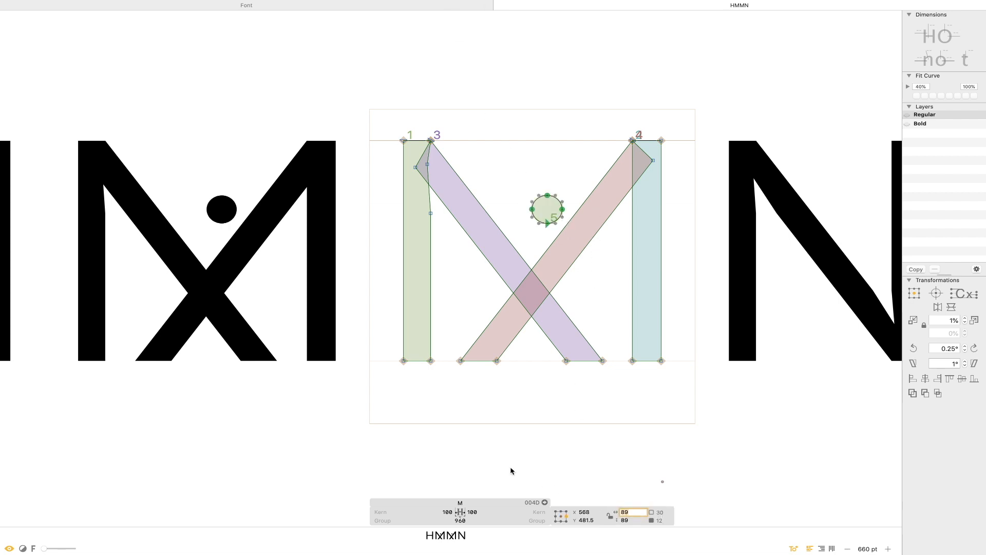
{"action": "type", "text": "80"}
{"action": "key", "text": "Tab"}
{"action": "type", "text": "80"}
{"action": "key", "text": "Return"}
Move the circle onto the mirrored diagonal at x 622, y 364 as a thickness gauge.
{"action": "key", "text": "super+space"}
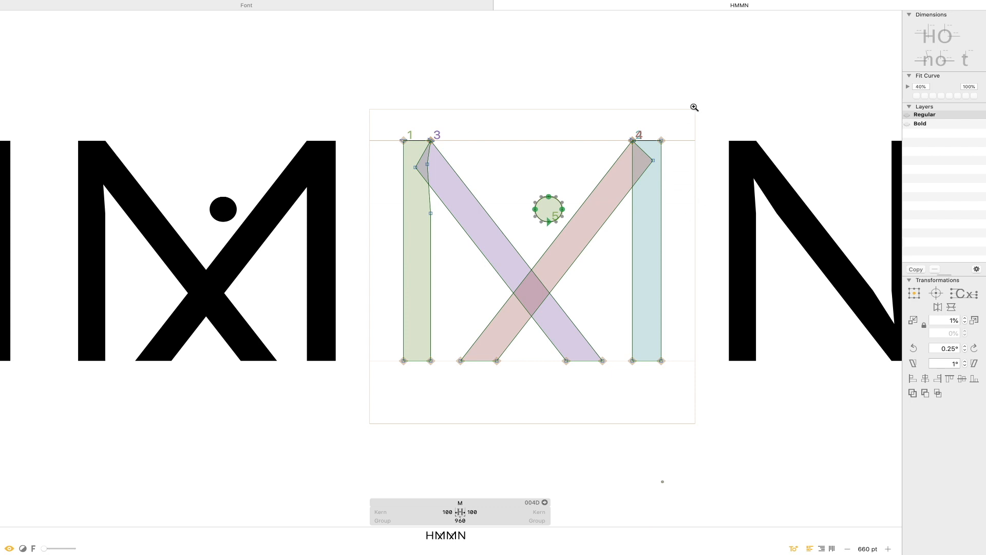
{"action": "left_click_drag", "start_coordinate": [685, 105], "coordinate": [406, 345]}
{"action": "left_click_drag", "start_coordinate": [475, 217], "coordinate": [515, 297]}
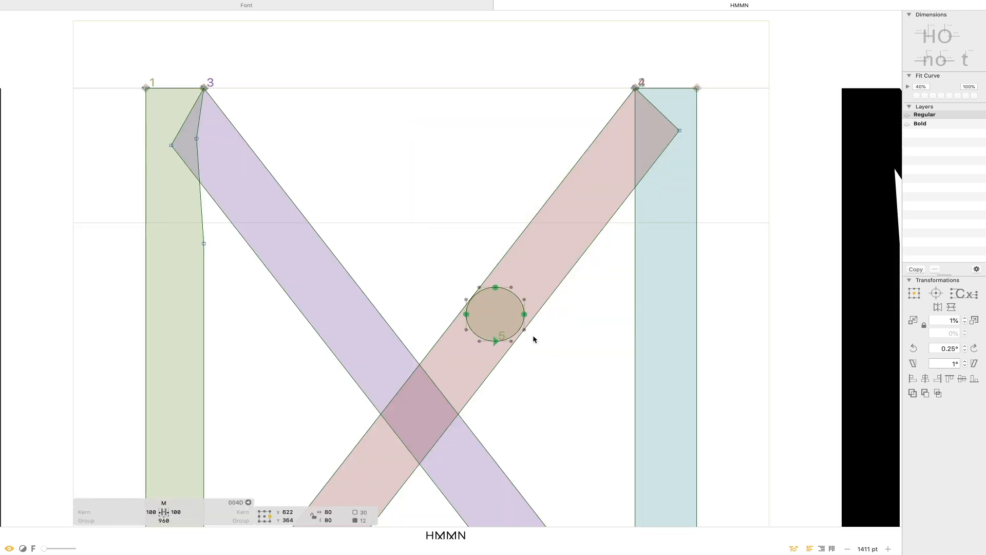
{"action": "key", "text": "Left"}
{"action": "key", "text": "Right"}
{"action": "left_click", "coordinate": [562, 372]}
Select the two end nodes of the mirrored diagonal's right edge and move them 9 units up to thin the stroke.
{"action": "key", "text": "space"}
{"action": "left_click_drag", "start_coordinate": [535, 351], "coordinate": [533, 200]}
{"action": "key", "text": "space"}
{"action": "left_click_drag", "start_coordinate": [655, 56], "coordinate": [630, 156]}
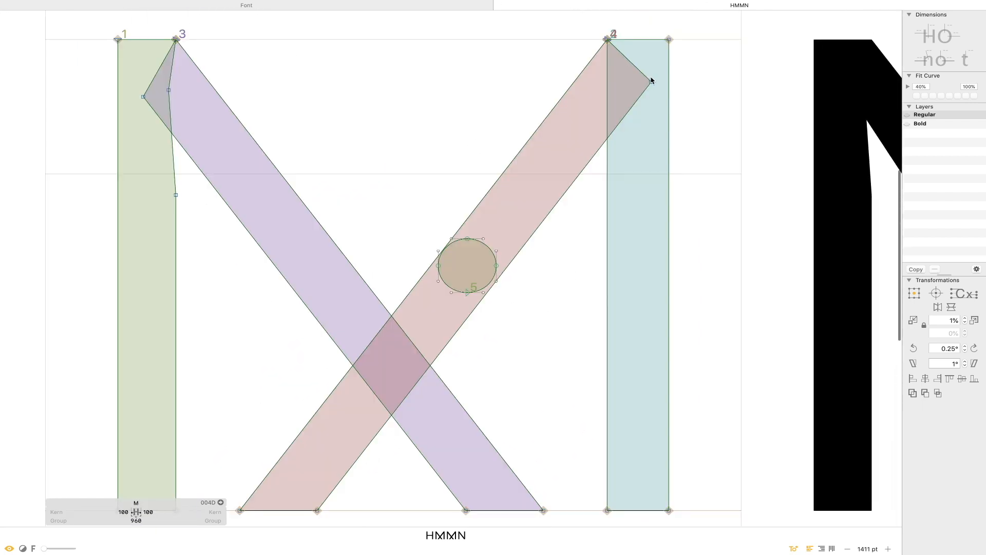
{"action": "left_click", "coordinate": [651, 83]}
{"action": "left_click_drag", "start_coordinate": [318, 514], "coordinate": [314, 504]}
{"action": "key", "text": "space"}
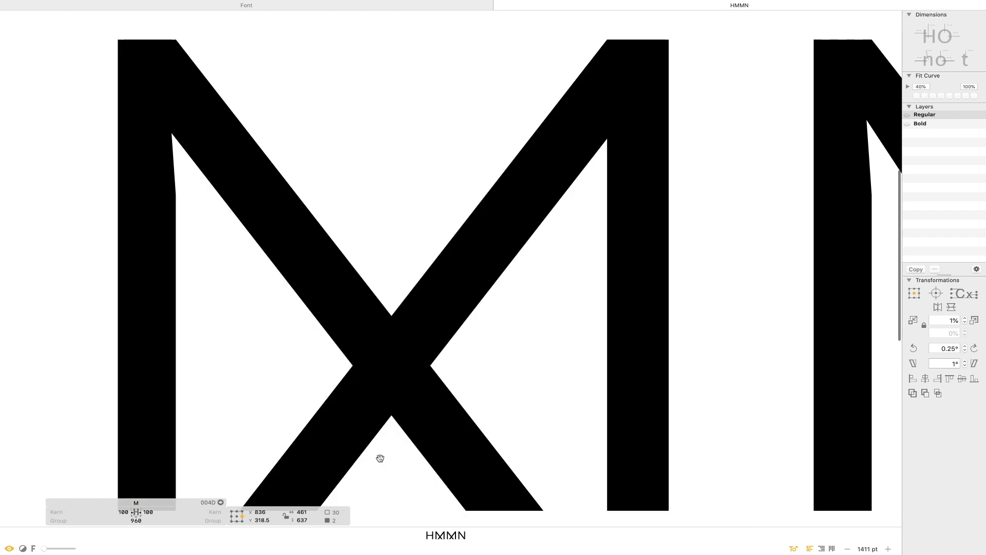
{"action": "left_click_drag", "start_coordinate": [380, 457], "coordinate": [378, 407]}
{"action": "key", "text": "shift+Up"}
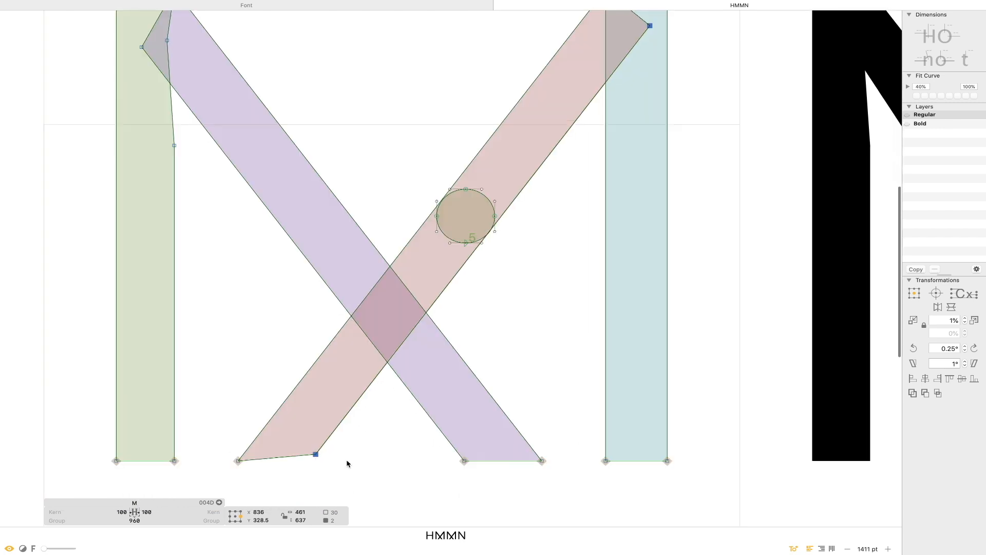
{"action": "key", "text": "Down"}
{"action": "left_click", "coordinate": [353, 469]}
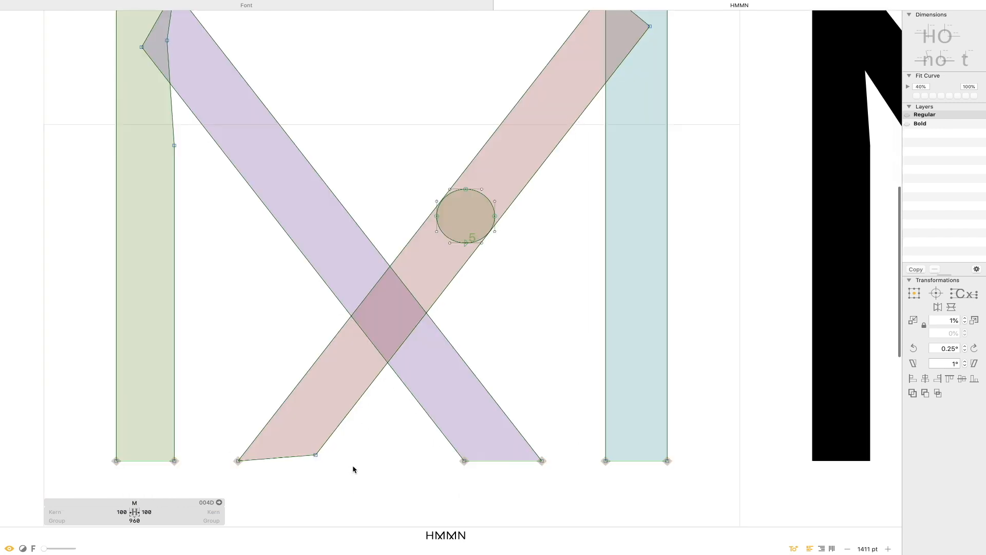
Check the thinned diagonal against the circle gauge and examine the filled M beside the N.
{"action": "left_click", "coordinate": [460, 193]}
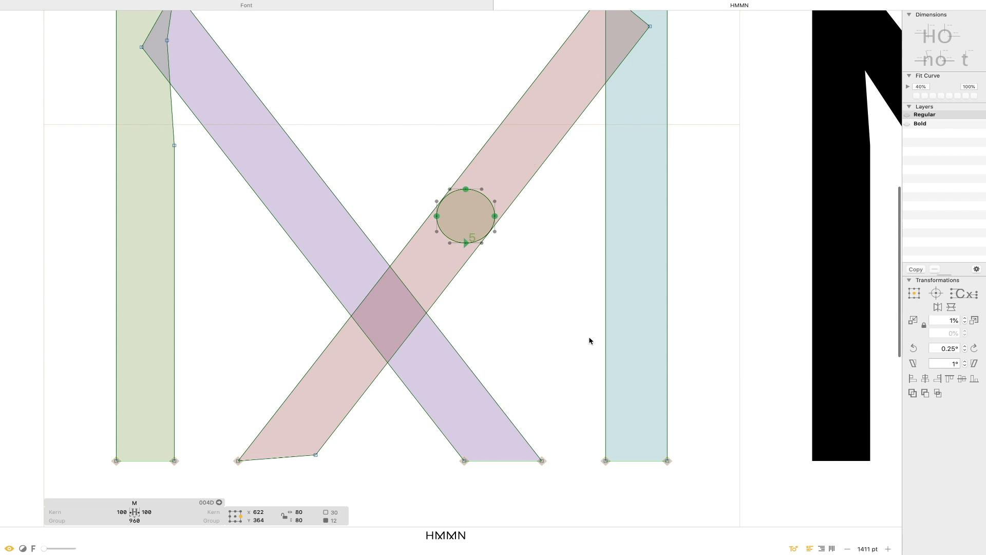
{"action": "left_click", "coordinate": [551, 328]}
{"action": "key", "text": "super+minus"}
{"action": "key", "text": "super+minus"}
{"action": "key", "text": "space"}
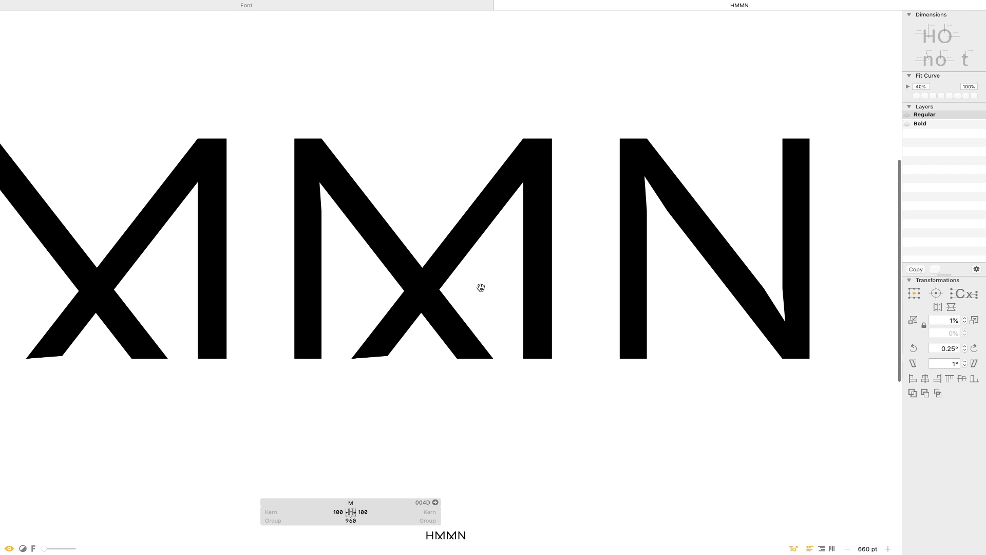
Delete the circle gauge and pull the mirrored diagonal's outer foot node up its edge to where the two diagonals cross.
{"action": "scroll", "coordinate": [504, 282], "scroll_direction": "left", "scroll_amount": 5}
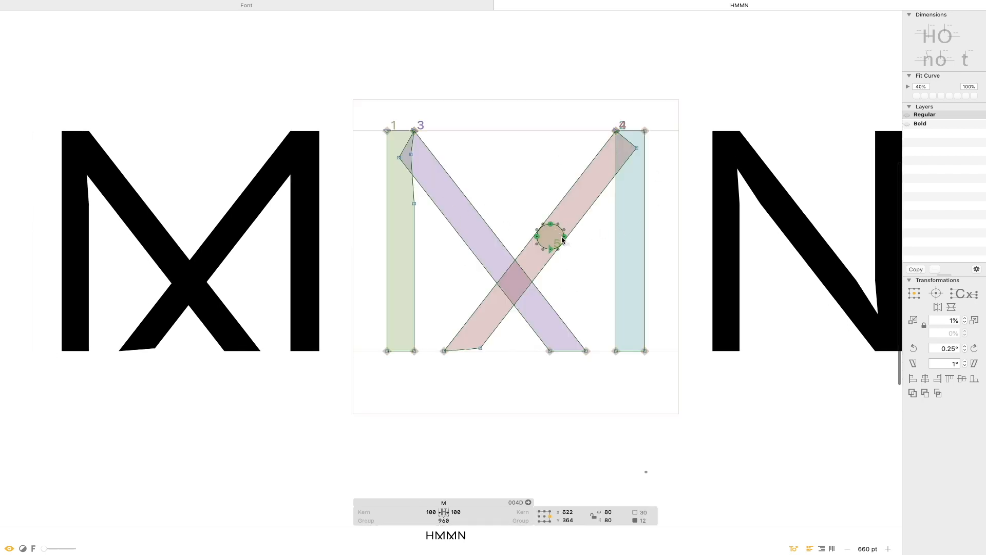
{"action": "key", "text": "BackSpace"}
{"action": "scroll", "coordinate": [640, 239], "scroll_direction": "up", "scroll_amount": 3}
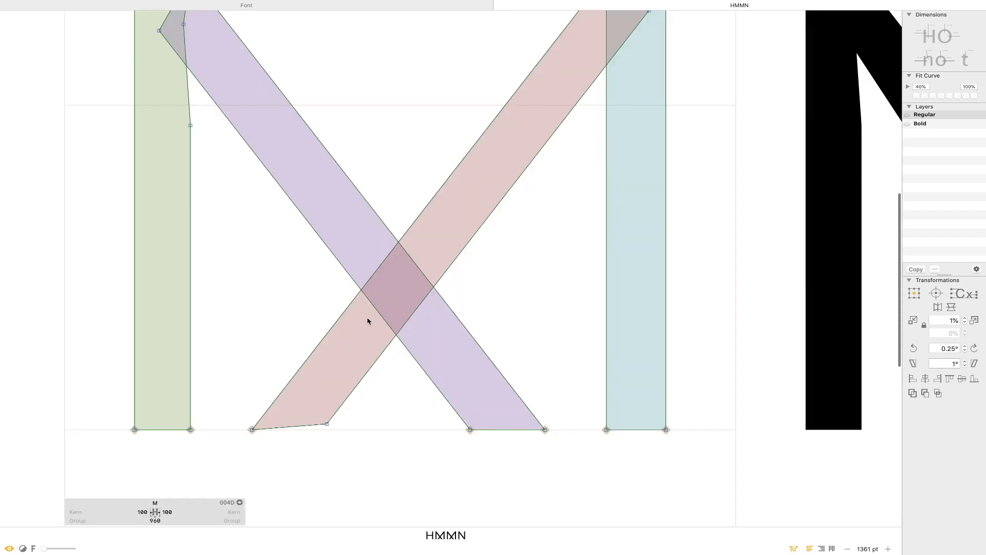
{"action": "mouse_move", "coordinate": [252, 428]}
{"action": "left_mouse_down"}
{"action": "mouse_move", "coordinate": [341, 303]}
{"action": "mouse_move", "coordinate": [362, 291]}
{"action": "left_mouse_up"}
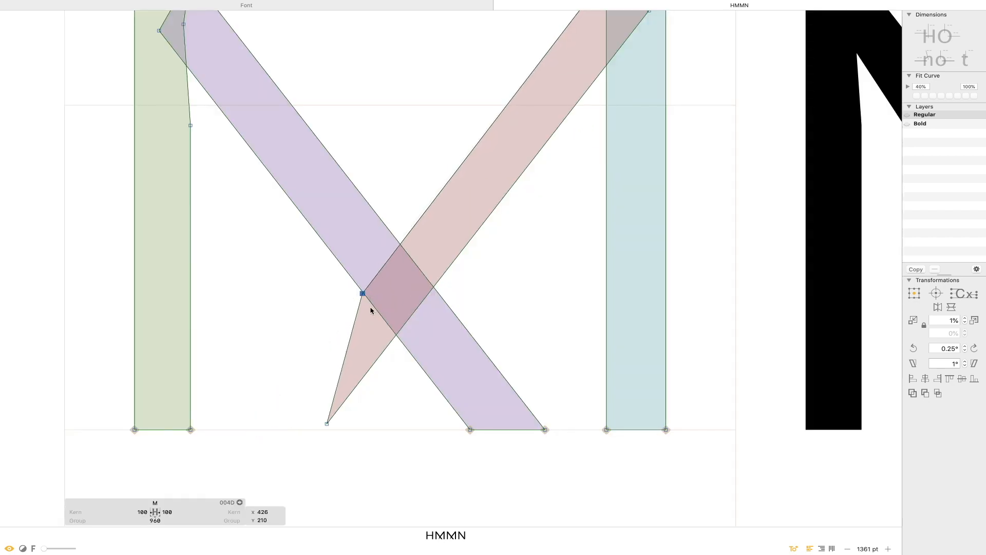
{"action": "key", "text": "super+z"}
{"action": "scroll", "coordinate": [286, 427], "scroll_direction": "up", "scroll_amount": 2}
{"action": "mouse_move", "coordinate": [286, 391]}
{"action": "left_mouse_down"}
{"action": "mouse_move", "coordinate": [381, 230]}
{"action": "mouse_move", "coordinate": [411, 232]}
{"action": "left_mouse_up"}
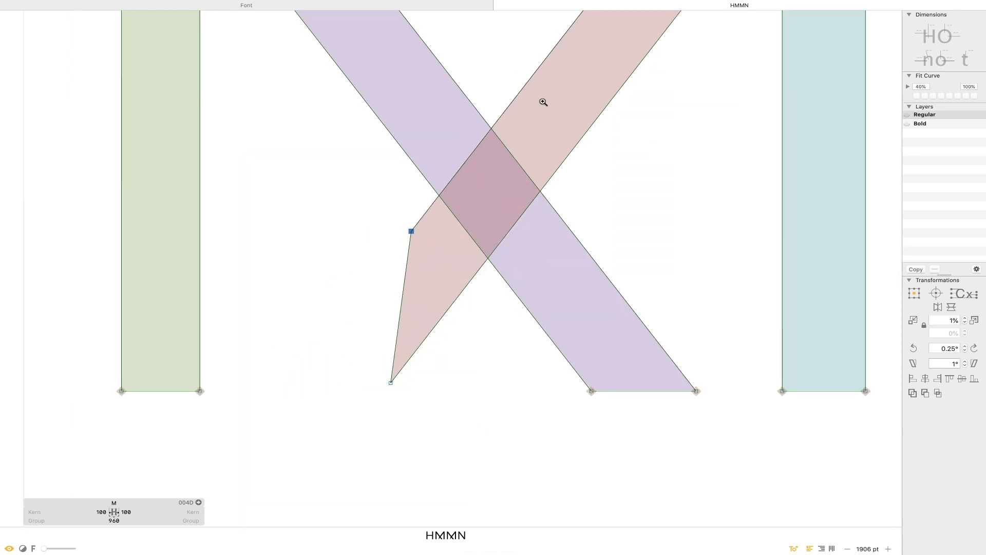
{"action": "left_click_drag", "start_coordinate": [537, 106], "coordinate": [308, 329]}
{"action": "left_click_drag", "start_coordinate": [426, 302], "coordinate": [506, 204]}
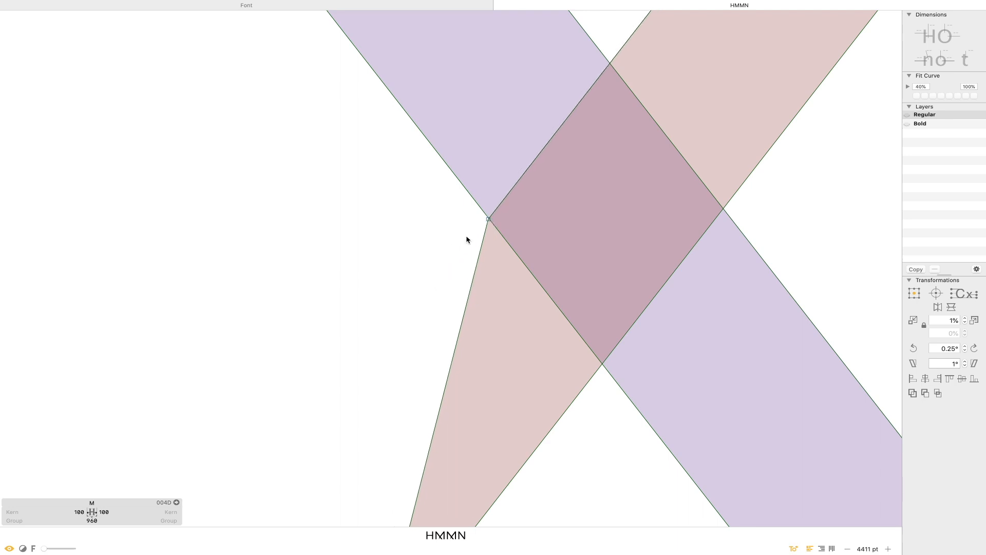
Pull the left diagonal's outer foot node up its edge to the crossing with the mirrored diagonal's right edge.
{"action": "key", "text": "super+0"}
{"action": "mouse_move", "coordinate": [557, 413]}
{"action": "left_mouse_down"}
{"action": "mouse_move", "coordinate": [529, 354]}
{"action": "mouse_move", "coordinate": [477, 309]}
{"action": "left_mouse_up"}
{"action": "left_click_drag", "start_coordinate": [519, 267], "coordinate": [456, 333]}
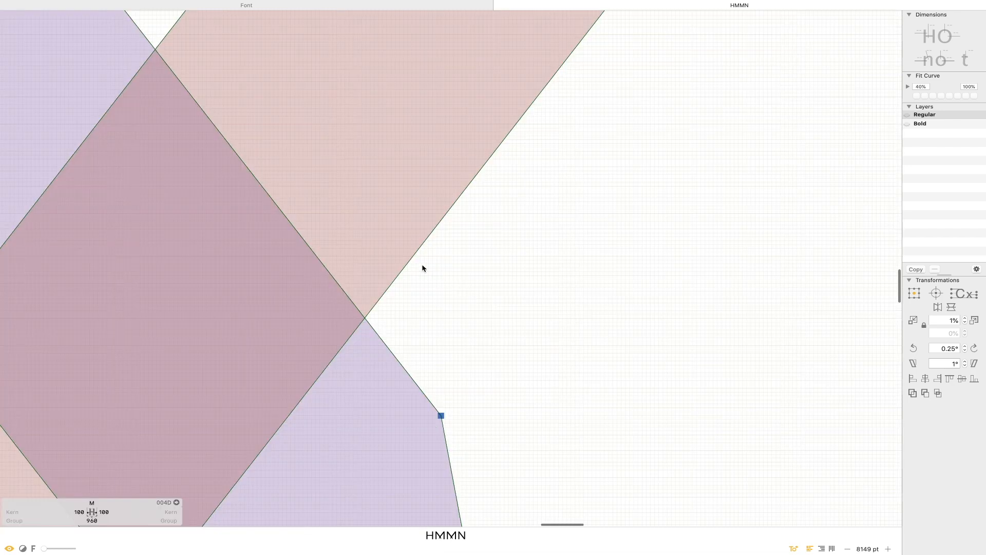
{"action": "left_click_drag", "start_coordinate": [462, 380], "coordinate": [442, 417]}
{"action": "mouse_move", "coordinate": [376, 317]}
{"action": "left_mouse_down"}
{"action": "mouse_move", "coordinate": [427, 366]}
{"action": "mouse_move", "coordinate": [443, 415]}
{"action": "mouse_move", "coordinate": [411, 398]}
{"action": "mouse_move", "coordinate": [362, 329]}
{"action": "mouse_move", "coordinate": [366, 319]}
{"action": "left_mouse_up"}
{"action": "left_click", "coordinate": [415, 317]}
{"action": "key", "text": "super+0"}
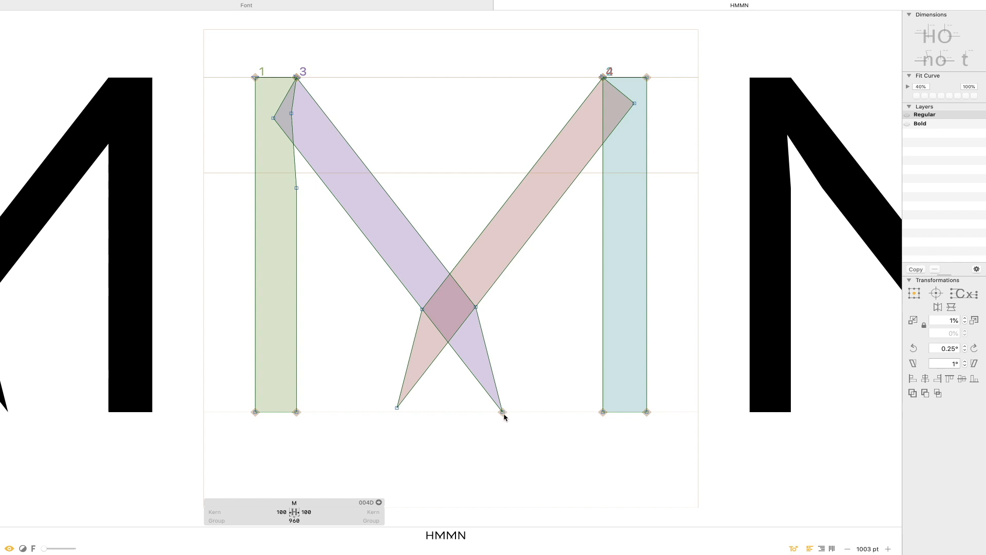
Move the diagonals' remaining foot nodes onto the crossing points, at x 424, y 215 and x 528, y 220.
{"action": "left_click_drag", "start_coordinate": [503, 413], "coordinate": [424, 312]}
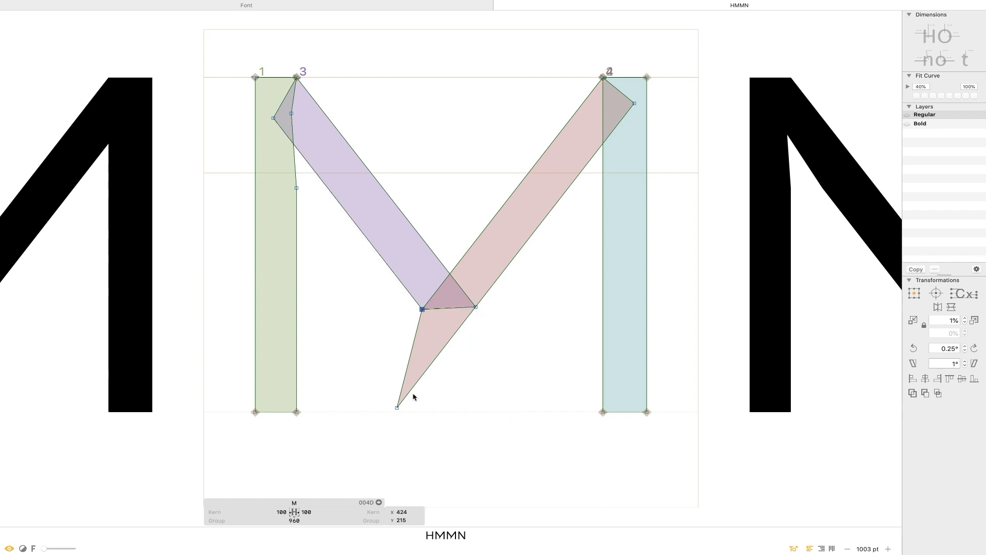
{"action": "left_click_drag", "start_coordinate": [551, 249], "coordinate": [357, 432]}
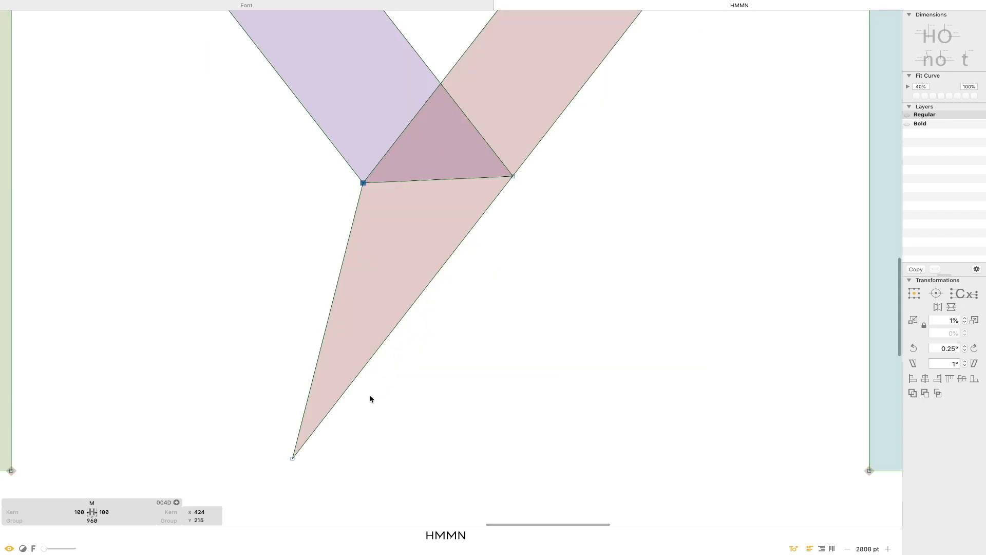
{"action": "mouse_move", "coordinate": [293, 458]}
{"action": "left_mouse_down"}
{"action": "mouse_move", "coordinate": [440, 258]}
{"action": "mouse_move", "coordinate": [513, 177]}
{"action": "left_mouse_up"}
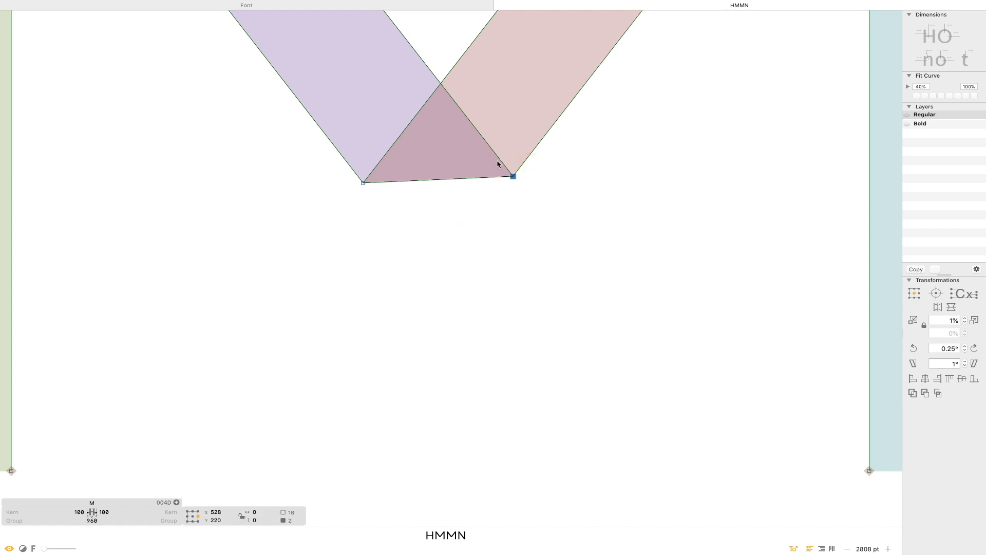
Lower the two nodes at the vertex's right corner by 5 units to y 215 and preview the M.
{"action": "key", "text": "Down"}
{"action": "key", "text": "Down"}
{"action": "key", "text": "Down"}
{"action": "key", "text": "Down"}
{"action": "key", "text": "Down"}
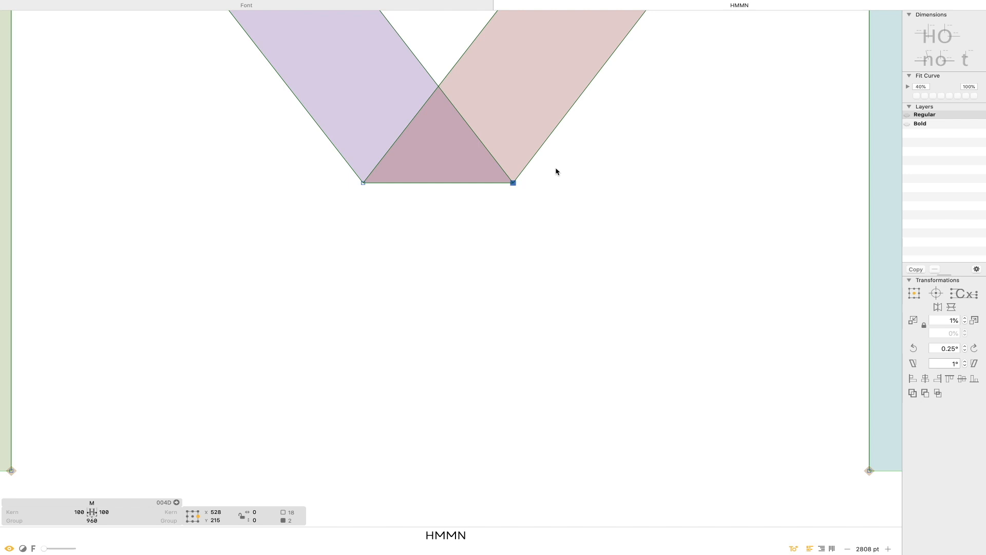
{"action": "scroll", "coordinate": [445, 141], "scroll_direction": "up", "scroll_amount": 5}
{"action": "key", "text": "space"}
{"action": "key", "text": "super+0"}
{"action": "left_click", "coordinate": [510, 352]}
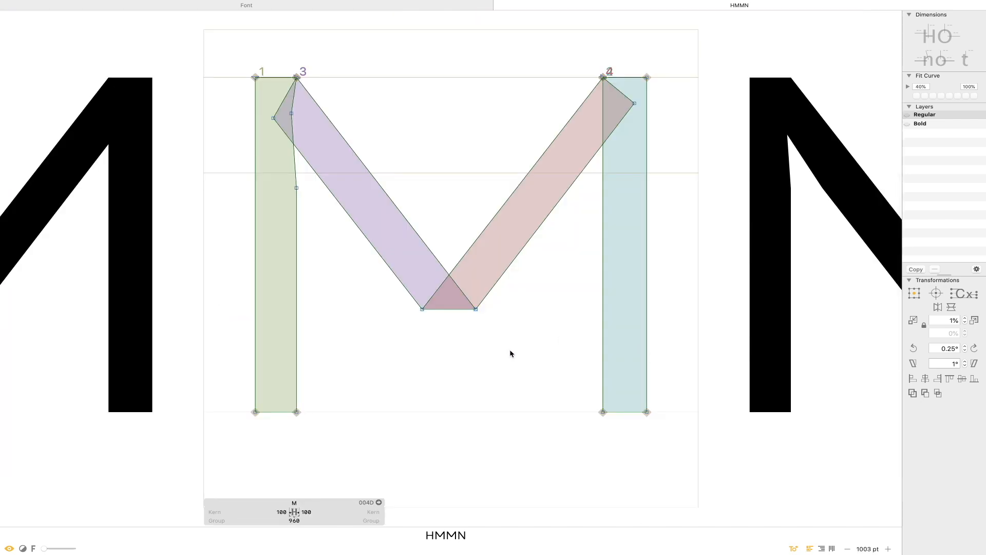
{"action": "key", "text": "space"}
Add two nodes on the right stem's inner edge, shift the upper one 10 units right and 10 down, and align the lower with the left stem's.
{"action": "left_click", "coordinate": [603, 185]}
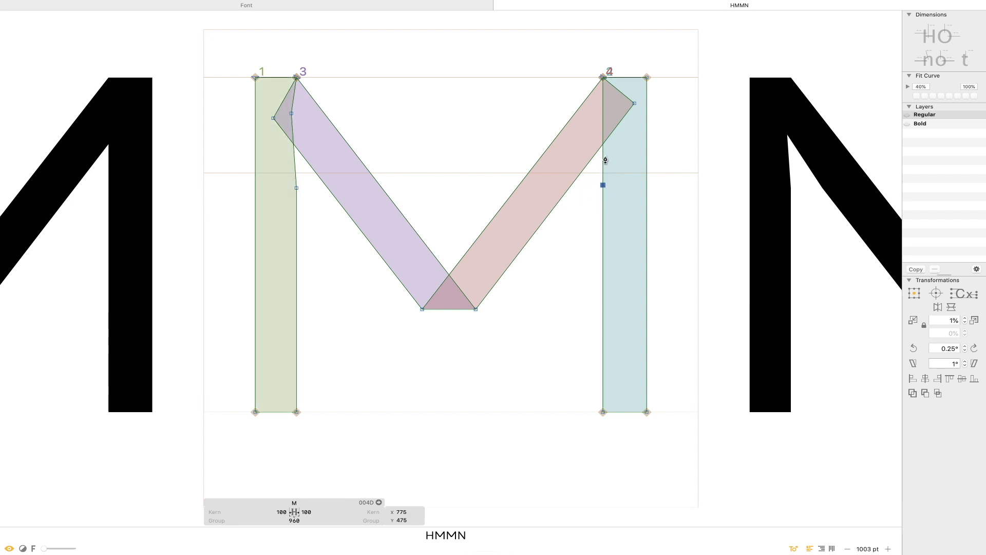
{"action": "left_click", "coordinate": [603, 114]}
{"action": "key", "text": "shift+Right"}
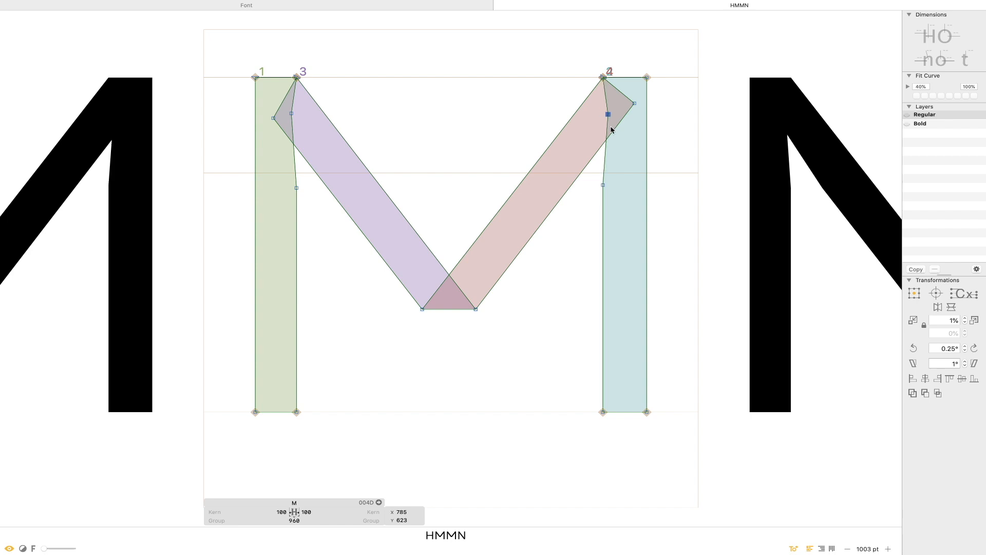
{"action": "key", "text": "shift+Up"}
{"action": "key", "text": "shift+Down"}
{"action": "key", "text": "shift+Down"}
{"action": "mouse_move", "coordinate": [604, 188]}
{"action": "left_mouse_down"}
{"action": "mouse_move", "coordinate": [606, 227]}
{"action": "mouse_move", "coordinate": [603, 189]}
{"action": "left_mouse_up"}
{"action": "left_click", "coordinate": [585, 226]}
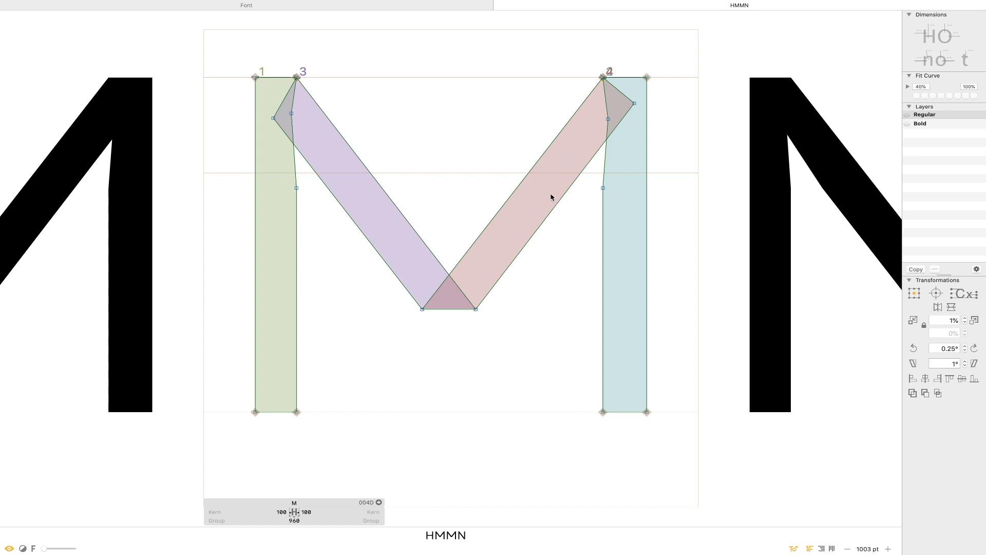
Add a node on each diagonal's lower edge near the stems and slide both down along their edges.
{"action": "left_click", "coordinate": [310, 165]}
{"action": "left_click", "coordinate": [589, 163]}
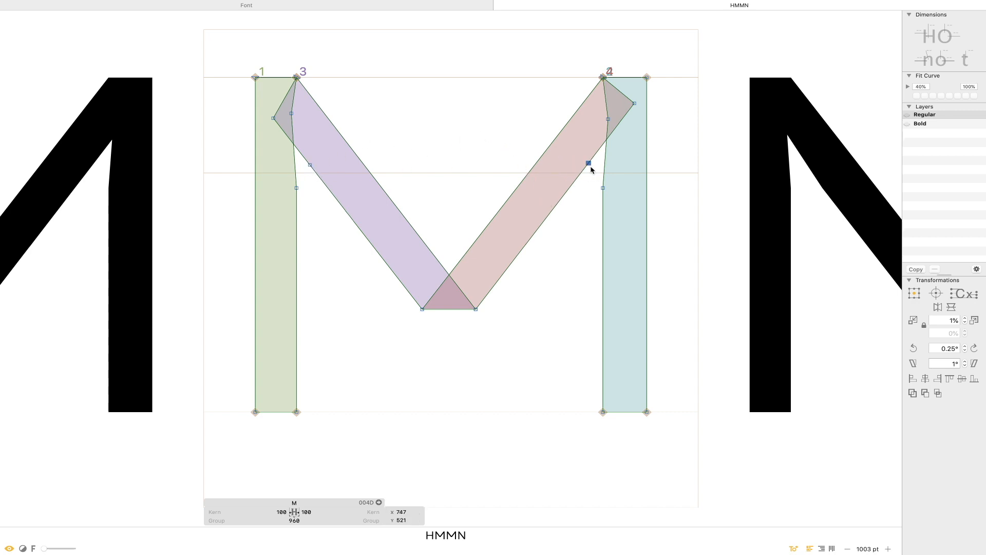
{"action": "left_click_drag", "start_coordinate": [589, 163], "coordinate": [578, 178]}
{"action": "left_click_drag", "start_coordinate": [308, 165], "coordinate": [319, 179]}
Move the lower node at each diagonal's top end 20 units inward to taper the joints with the stems.
{"action": "left_click_drag", "start_coordinate": [274, 118], "coordinate": [278, 118]}
{"action": "left_click", "coordinate": [634, 103]}
{"action": "key", "text": "shift+Left"}
{"action": "key", "text": "shift+Left"}
{"action": "left_click", "coordinate": [275, 121]}
{"action": "left_click", "coordinate": [279, 118]}
{"action": "key", "text": "shift+Right"}
{"action": "left_click", "coordinate": [385, 101]}
{"action": "key", "text": "space"}
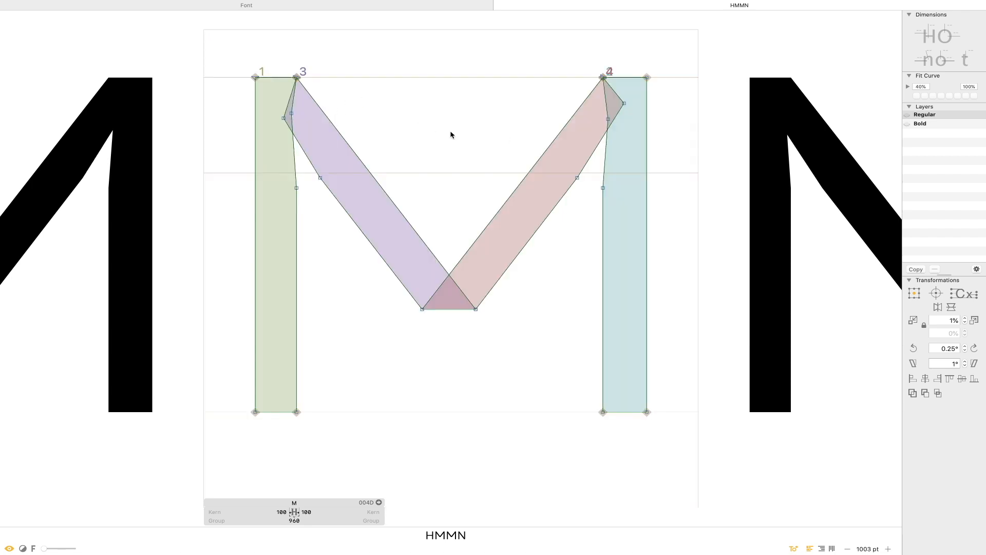
Examine the tapered M beside the H and N at a reduced size.
{"action": "key", "text": "t"}
{"action": "key", "text": "super+minus"}
{"action": "key", "text": "super+minus"}
{"action": "key", "text": "super+minus"}
{"action": "key", "text": "super+minus"}
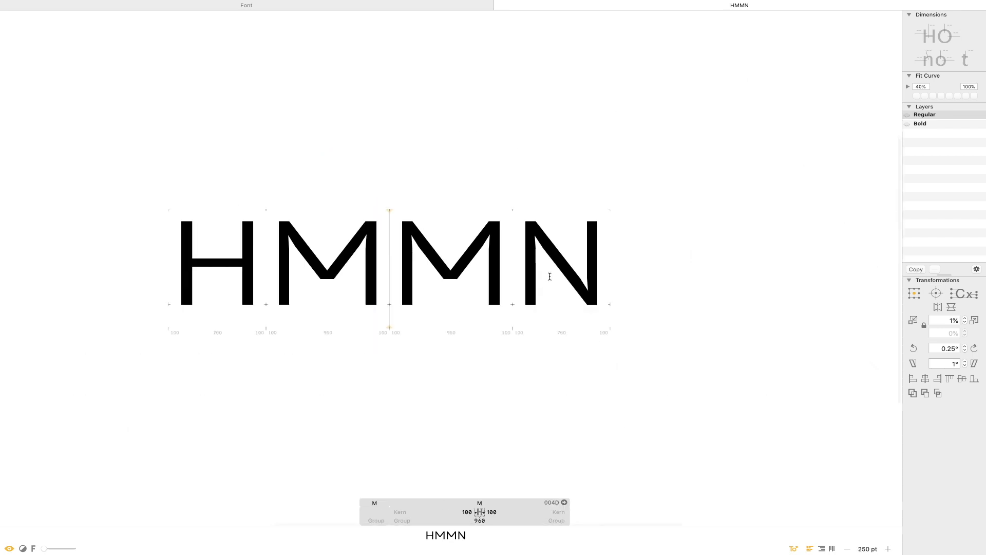
{"action": "key", "text": "Escape"}
{"action": "key", "text": "super+space"}
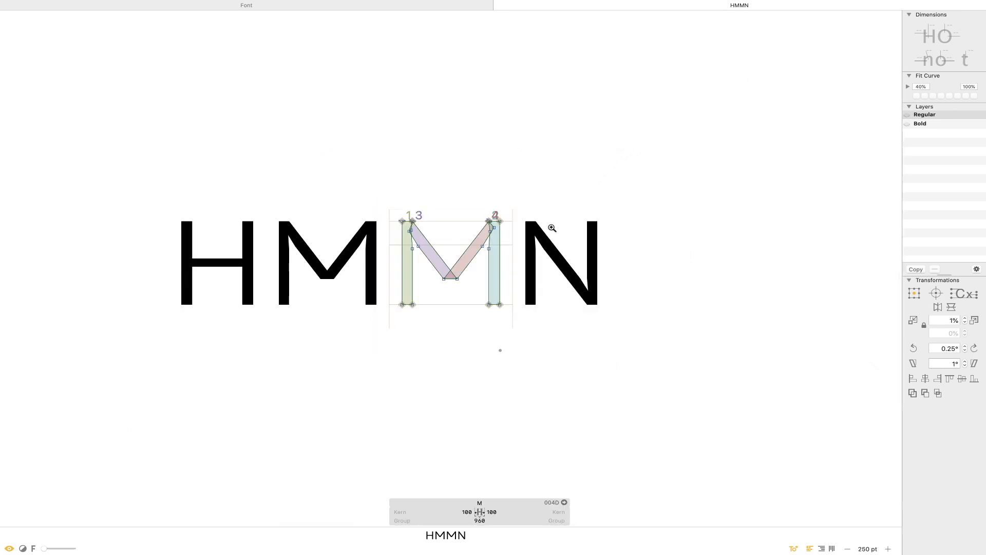
{"action": "key", "text": "super+space"}
{"action": "left_click_drag", "start_coordinate": [572, 173], "coordinate": [363, 340]}
{"action": "key", "text": "space"}
{"action": "left_click_drag", "start_coordinate": [418, 379], "coordinate": [563, 341]}
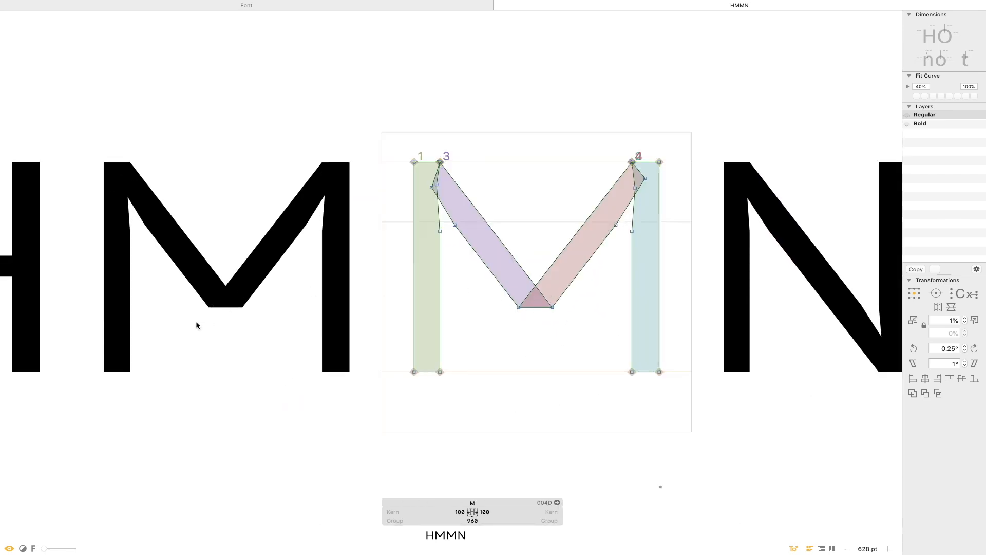
Try to thin the vertex by adding a node on each diagonal's inner edge just above the crossing.
{"action": "key", "text": "super+space"}
{"action": "left_click_drag", "start_coordinate": [715, 116], "coordinate": [369, 381]}
{"action": "key", "text": "p"}
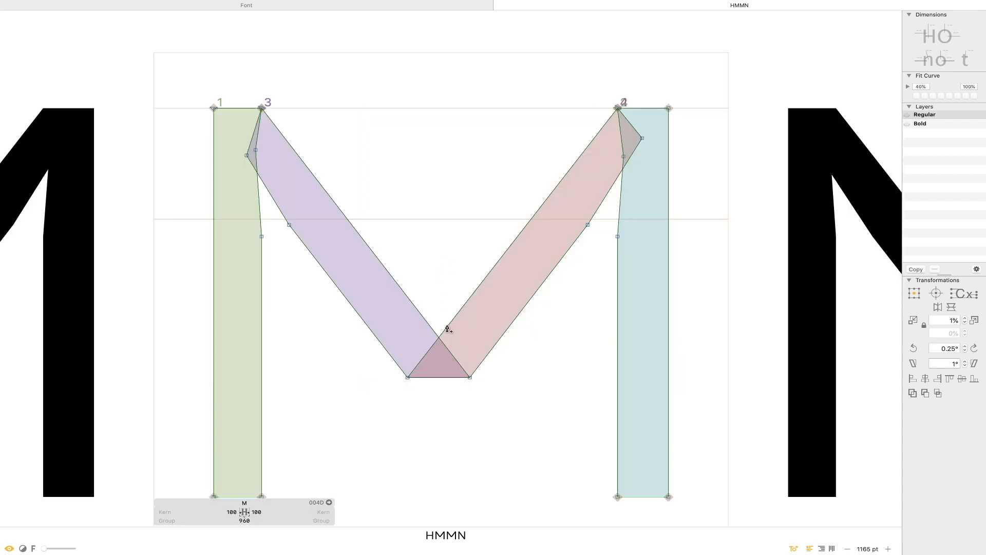
{"action": "left_click", "coordinate": [420, 313]}
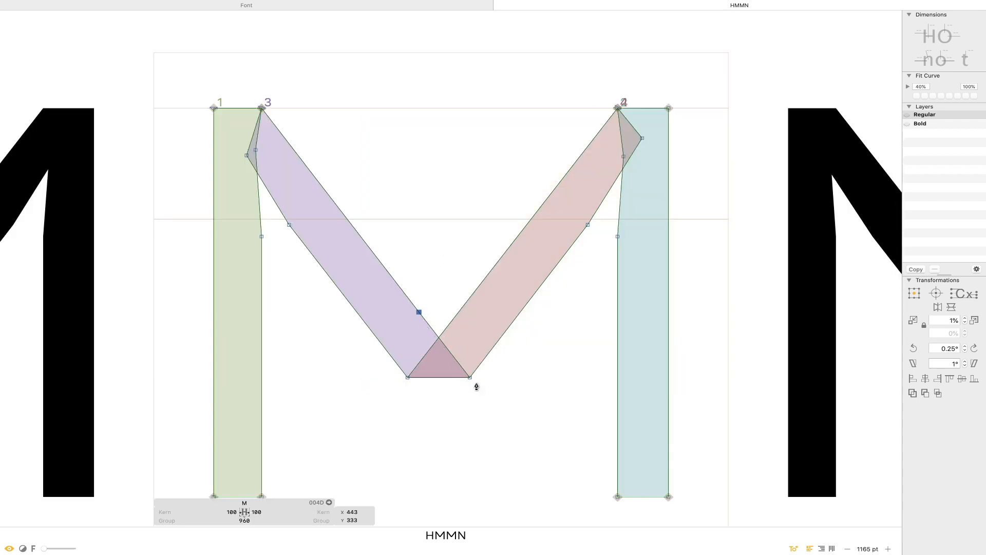
{"action": "left_click", "coordinate": [456, 313]}
{"action": "mouse_move", "coordinate": [458, 312]}
{"action": "left_mouse_down"}
{"action": "mouse_move", "coordinate": [472, 294]}
{"action": "mouse_move", "coordinate": [458, 310]}
{"action": "left_mouse_up"}
{"action": "left_click", "coordinate": [456, 342]}
Try moving each diagonal's far vertex node 10 units inward along the flat bottom of the vertex.
{"action": "left_click", "coordinate": [407, 377]}
{"action": "key", "text": "shift+Right"}
{"action": "left_click", "coordinate": [470, 378]}
{"action": "key", "text": "shift+Left"}
{"action": "key", "text": "shift+Right"}
{"action": "key", "text": "shift+Right"}
{"action": "left_click", "coordinate": [470, 378]}
{"action": "key", "text": "shift+Left"}
{"action": "left_click", "coordinate": [477, 382]}
{"action": "left_click", "coordinate": [475, 377]}
{"action": "key", "text": "shift+Left"}
{"action": "left_click", "coordinate": [471, 391]}
Try moving the two inner vertex nodes further towards each other and compare the M with its neighbours.
{"action": "key", "text": "space"}
{"action": "left_click_drag", "start_coordinate": [465, 378], "coordinate": [652, 319]}
{"action": "key", "text": "super+minus"}
{"action": "key", "text": "super+minus"}
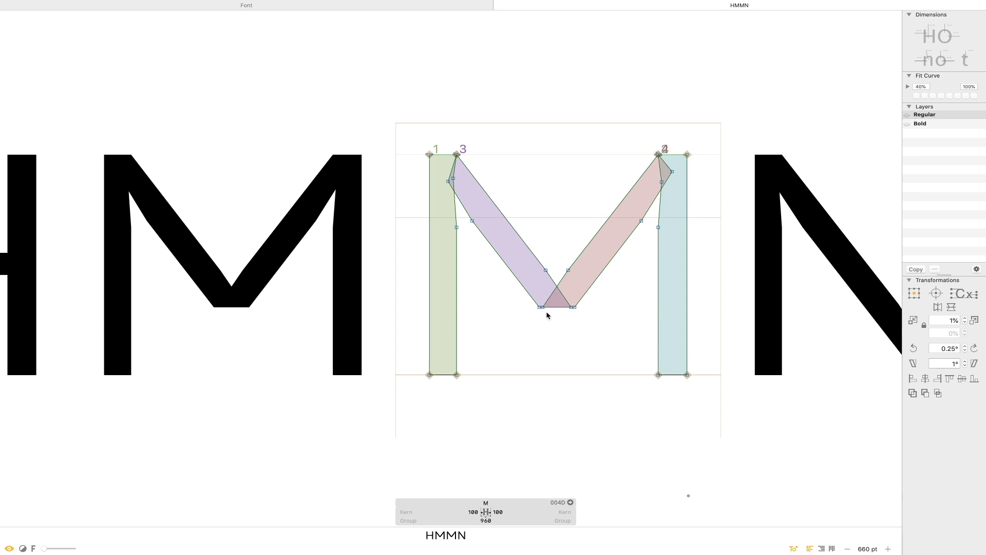
{"action": "left_click_drag", "start_coordinate": [545, 308], "coordinate": [568, 308]}
{"action": "left_click", "coordinate": [585, 355]}
{"action": "key", "text": "super+minus"}
{"action": "key", "text": "super+minus"}
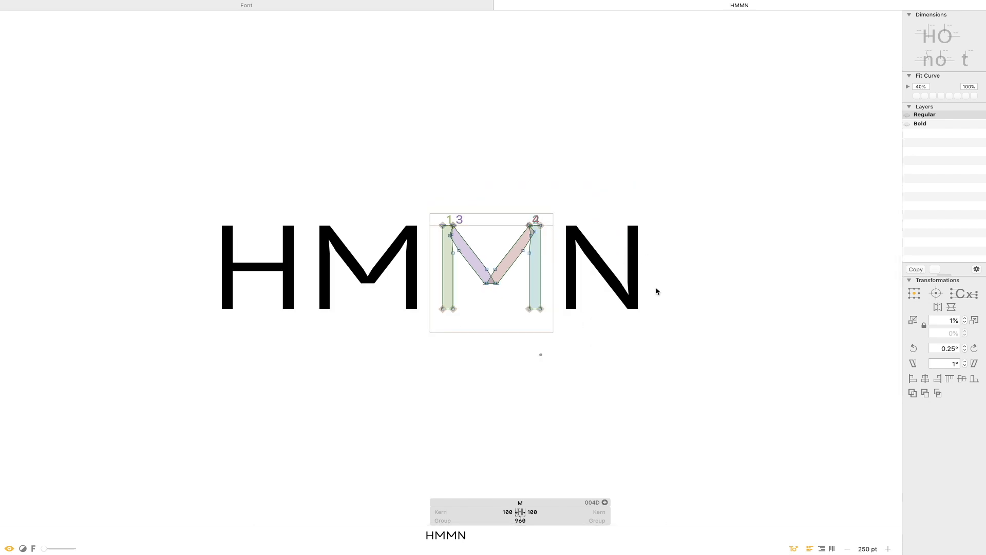
Move the two inner vertex nodes 5 units apart on each side and preview the M.
{"action": "left_click_drag", "start_coordinate": [555, 219], "coordinate": [402, 350]}
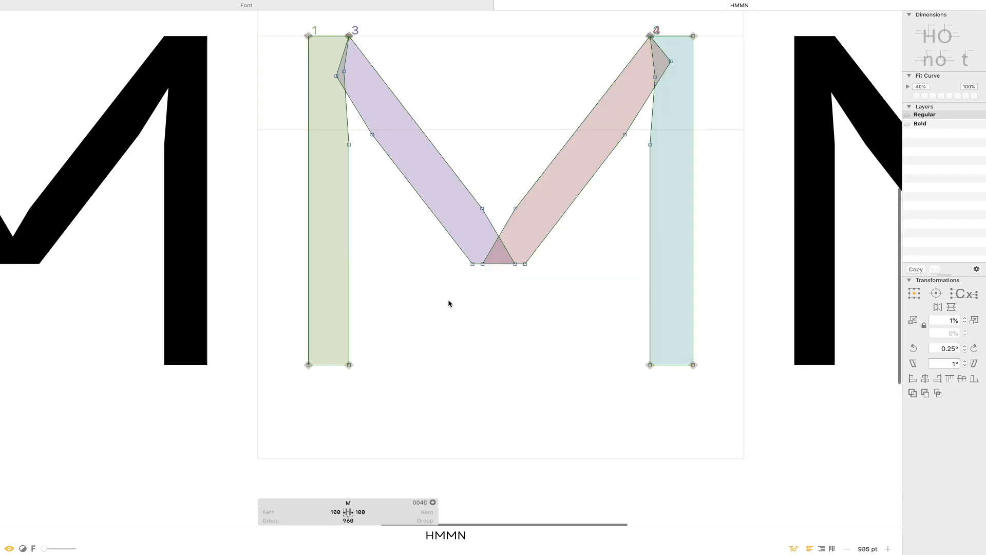
{"action": "left_click", "coordinate": [482, 264]}
{"action": "key", "text": "Left"}
{"action": "key", "text": "Left"}
{"action": "key", "text": "Left"}
{"action": "key", "text": "Left"}
{"action": "key", "text": "Left"}
{"action": "left_click", "coordinate": [514, 264]}
{"action": "key", "text": "Right"}
{"action": "key", "text": "Right"}
{"action": "key", "text": "Right"}
{"action": "key", "text": "Right"}
{"action": "key", "text": "Right"}
{"action": "left_click", "coordinate": [507, 286]}
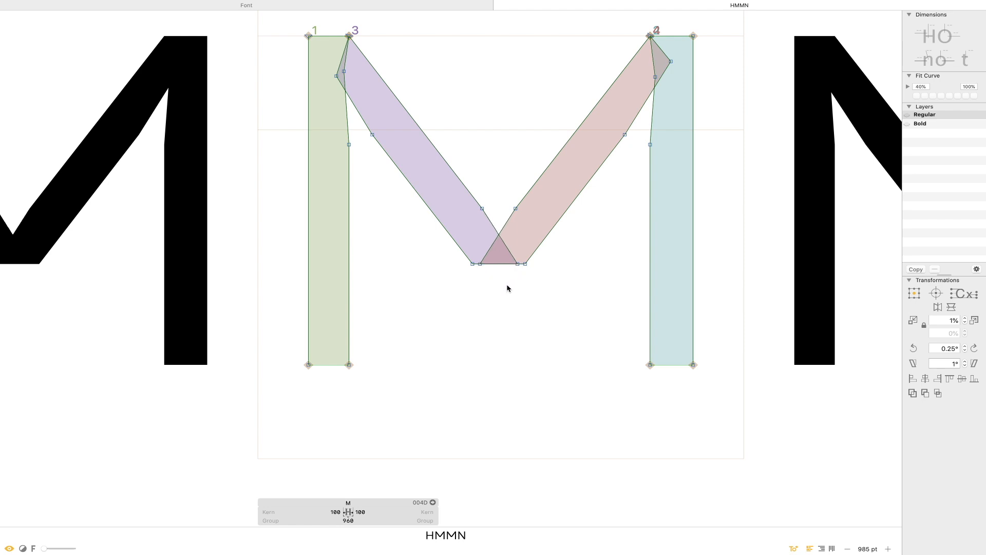
{"action": "key", "text": "super+minus"}
{"action": "key", "text": "space"}
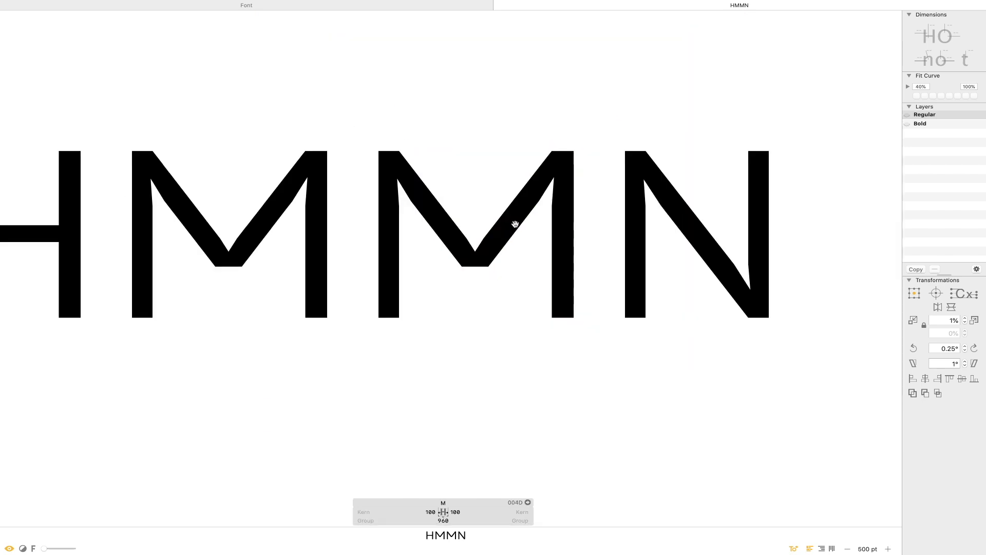
{"action": "left_click_drag", "start_coordinate": [515, 223], "coordinate": [513, 257]}
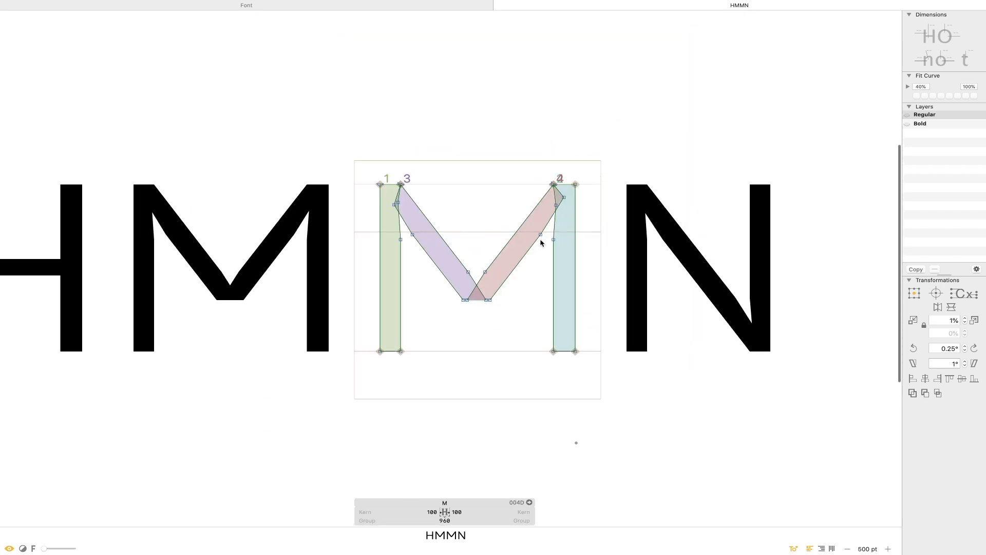
Remove the added inner-edge nodes from both diagonals and return the inner vertex nodes to the vertex's outer corners.
{"action": "left_click_drag", "start_coordinate": [512, 238], "coordinate": [419, 328]}
{"action": "left_click_drag", "start_coordinate": [525, 211], "coordinate": [448, 257]}
{"action": "key", "text": "Delete"}
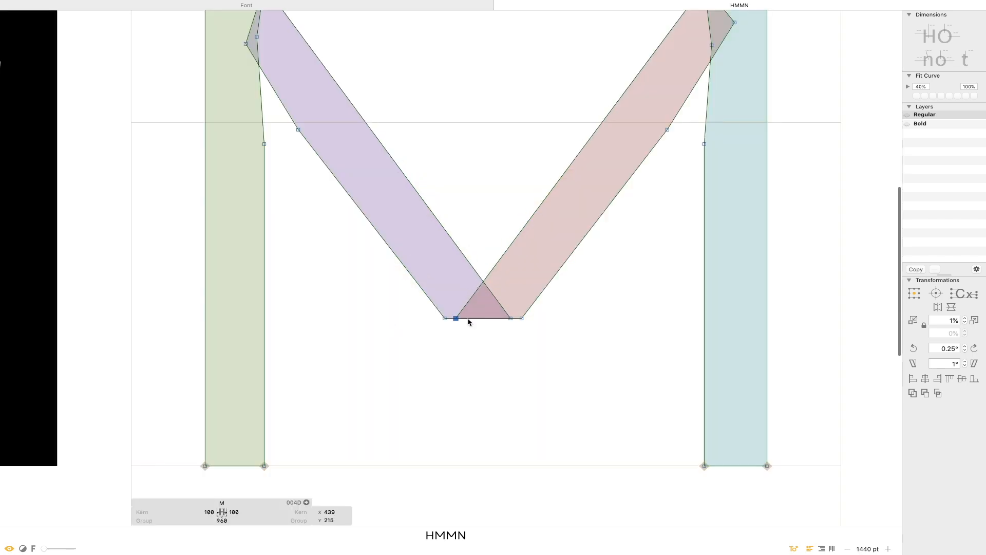
{"action": "key", "text": "super+z"}
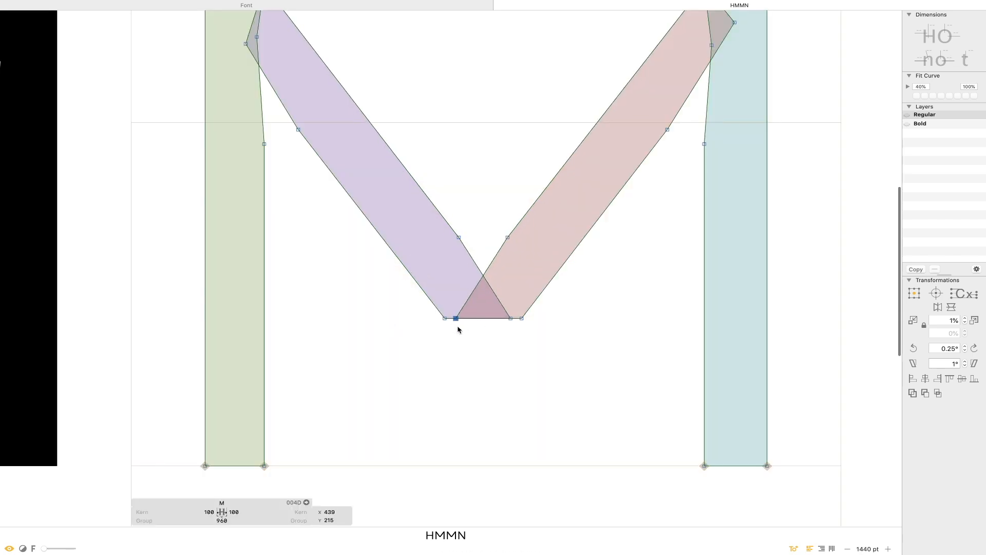
{"action": "left_click_drag", "start_coordinate": [454, 321], "coordinate": [524, 320]}
{"action": "left_click_drag", "start_coordinate": [532, 208], "coordinate": [447, 260]}
{"action": "key", "text": "Delete"}
{"action": "key", "text": "super+minus"}
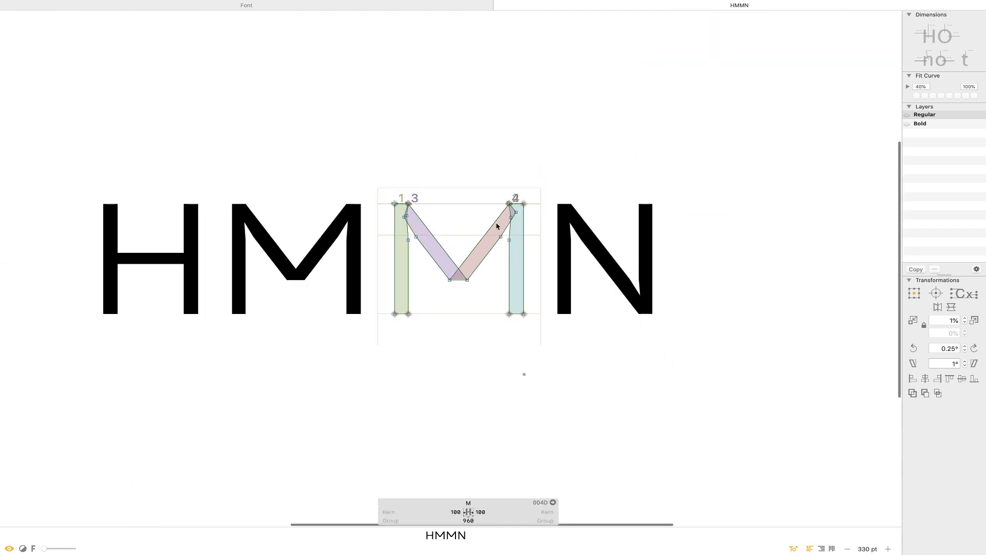
Replace the sample text with HOME.
{"action": "key", "text": "t"}
{"action": "left_click", "coordinate": [688, 260]}
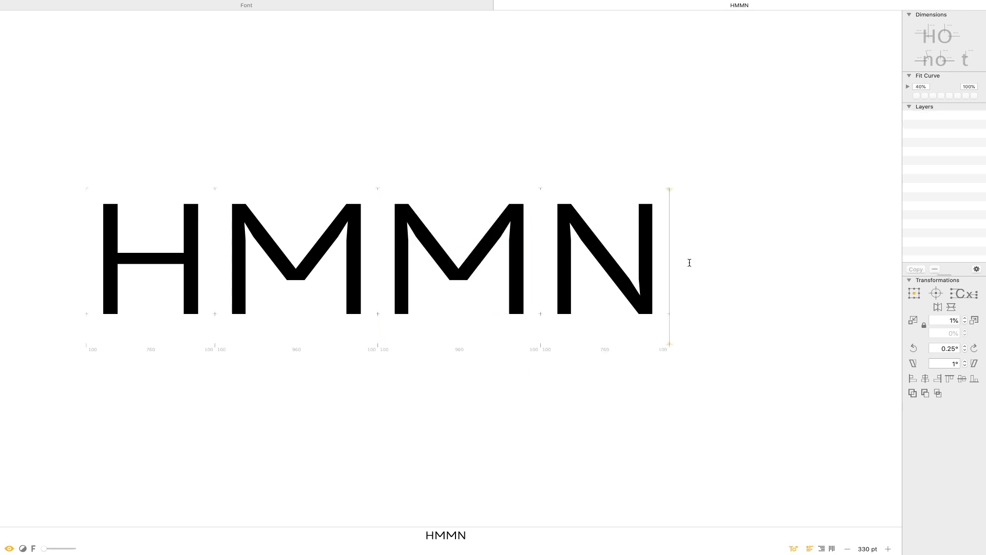
{"action": "key", "text": "super+a"}
{"action": "type", "text": "HOM"}
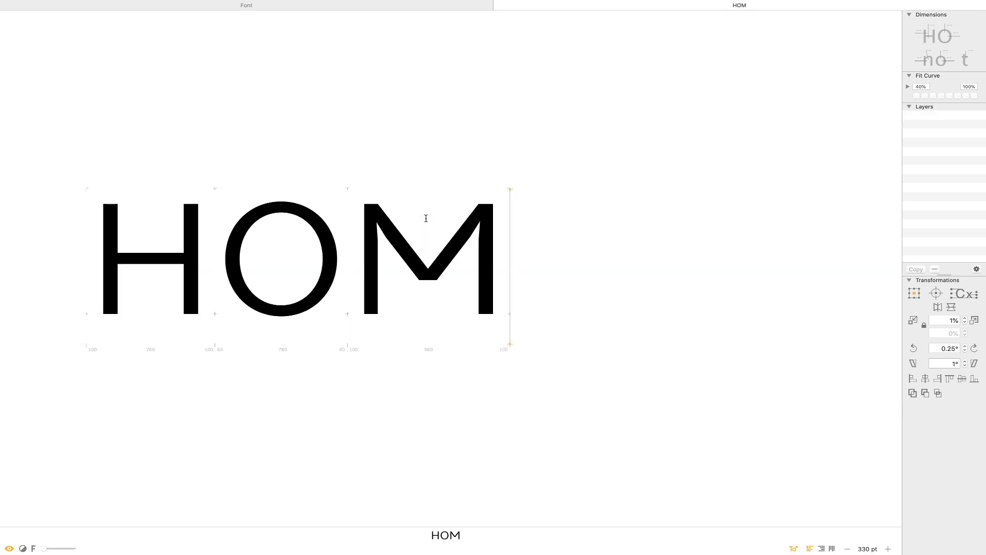
{"action": "scroll", "coordinate": [426, 220], "scroll_direction": "down", "scroll_amount": 6}
{"action": "type", "text": "E"}
{"action": "scroll", "coordinate": [426, 220], "scroll_direction": "up", "scroll_amount": 5}
Open the M for editing and move its right diagonal and right stem together 30 units left.
{"action": "key", "text": "super+space"}
{"action": "left_click_drag", "start_coordinate": [580, 154], "coordinate": [301, 369]}
{"action": "double_click", "coordinate": [532, 229]}
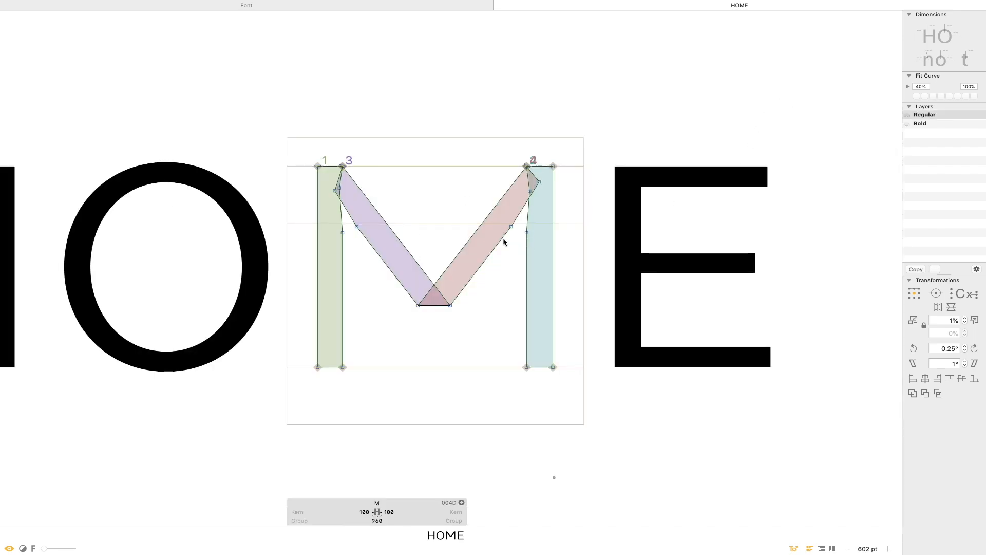
{"action": "double_click", "coordinate": [527, 240], "text": "shift"}
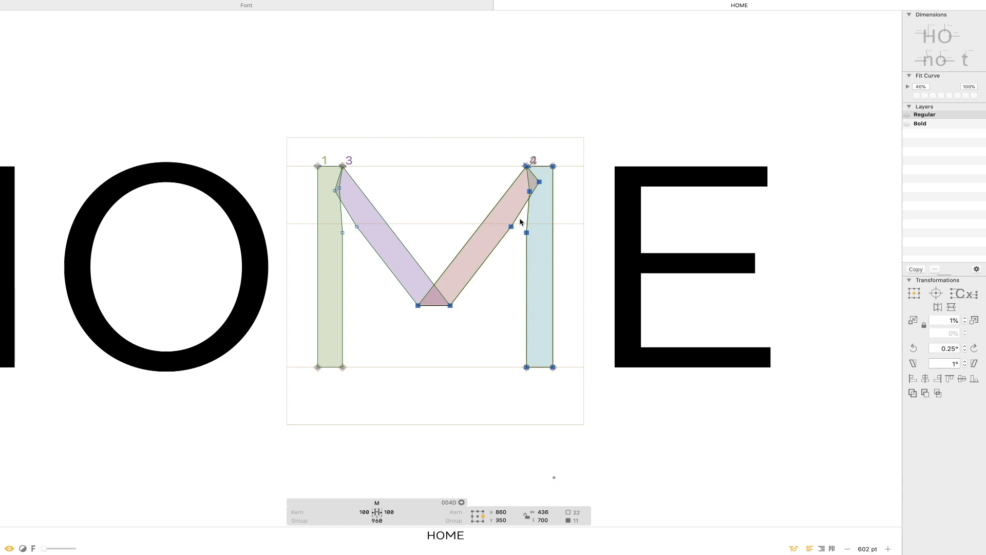
{"action": "key", "text": "shift+Left"}
{"action": "key", "text": "shift+Left"}
{"action": "key", "text": "shift+Left"}
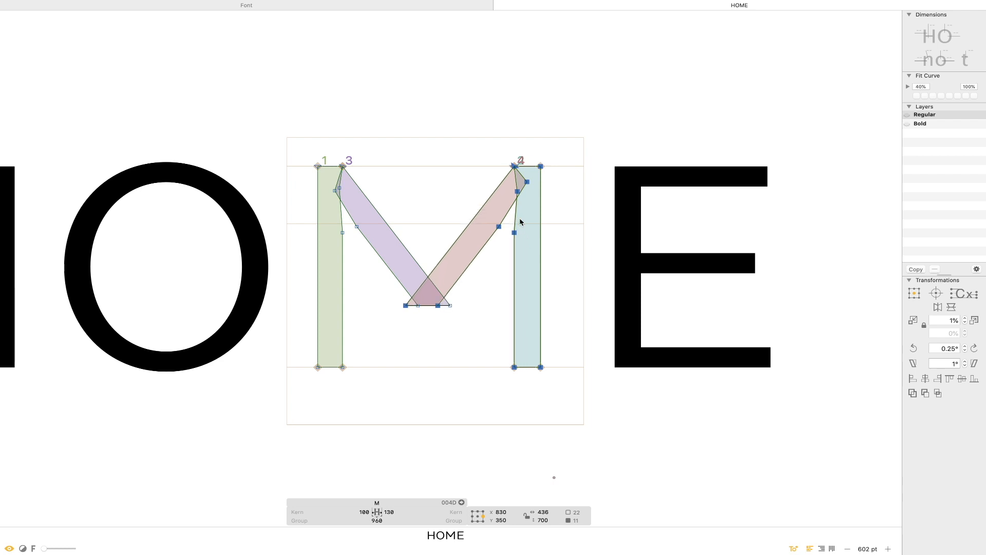
{"action": "key", "text": "shift+Right"}
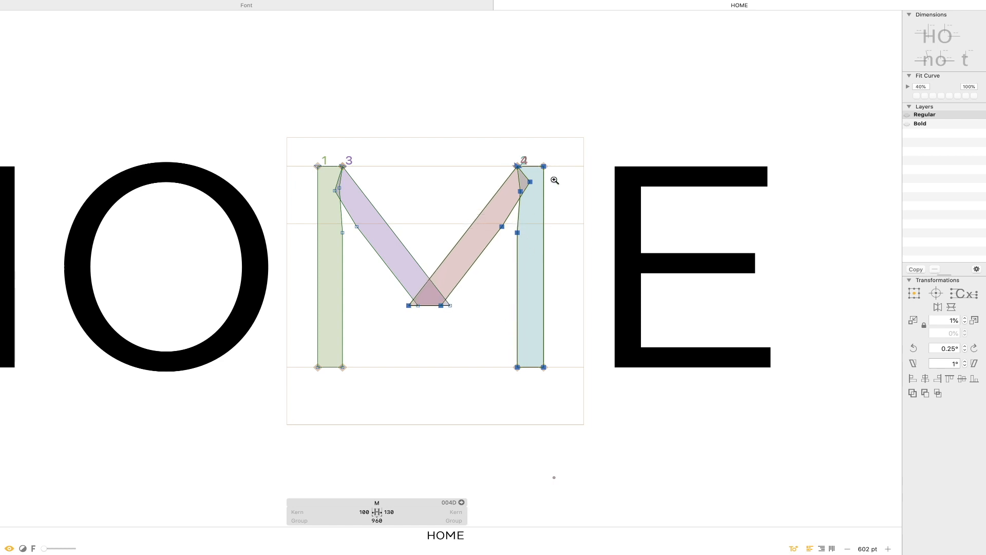
Raise the right diagonal's lower-left vertex node so it sits inside the left diagonal's stroke.
{"action": "left_click_drag", "start_coordinate": [552, 181], "coordinate": [312, 395]}
{"action": "left_click_drag", "start_coordinate": [396, 309], "coordinate": [416, 287]}
{"action": "left_click", "coordinate": [424, 348]}
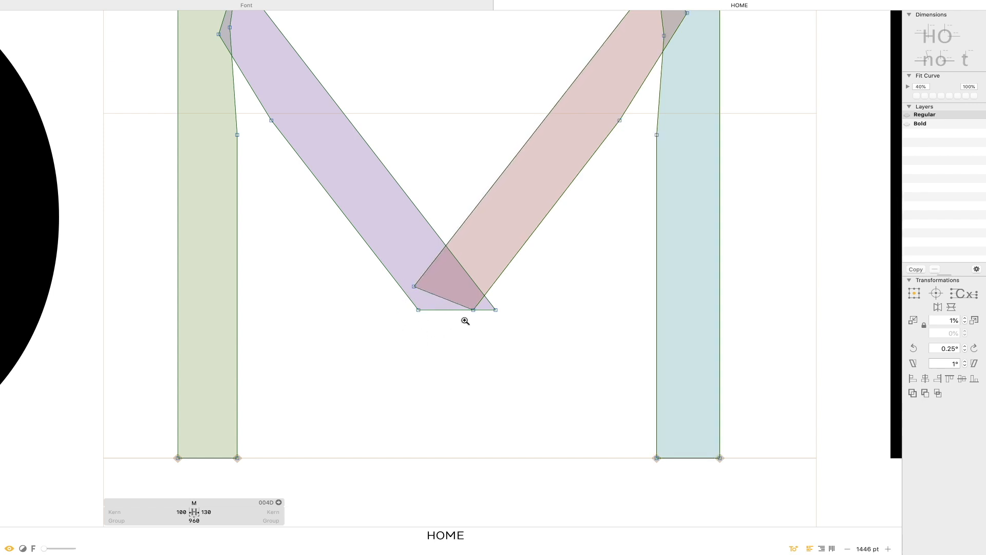
Add a node near the lower end of the left diagonal's upper edge and move its bottom-right corner node to X 498, Y 215.
{"action": "left_click_drag", "start_coordinate": [574, 204], "coordinate": [372, 377]}
{"action": "key", "text": "p"}
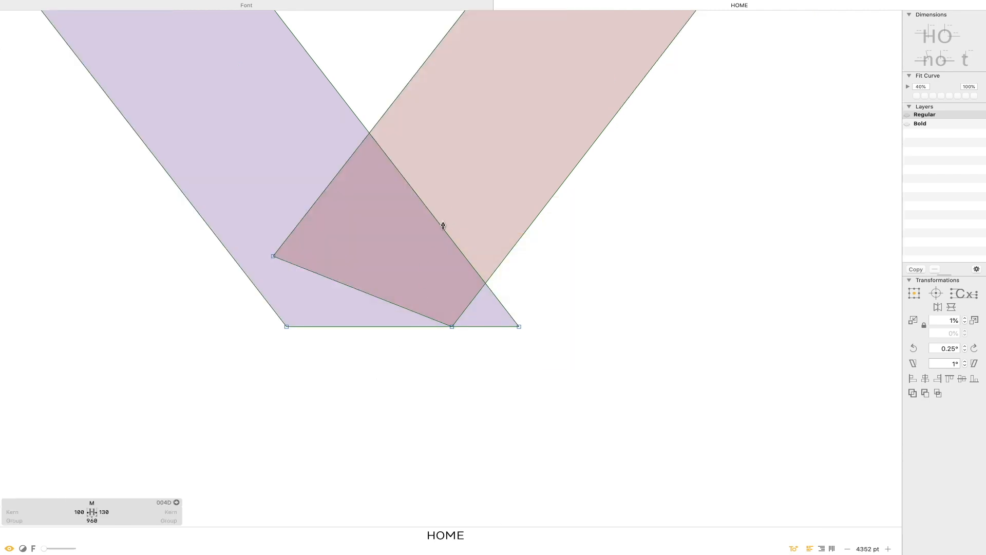
{"action": "left_click", "coordinate": [442, 226]}
{"action": "key", "text": "v"}
{"action": "left_click", "coordinate": [522, 328]}
{"action": "left_click_drag", "start_coordinate": [519, 327], "coordinate": [452, 334]}
{"action": "key", "text": "space"}
{"action": "key", "text": "super+0"}
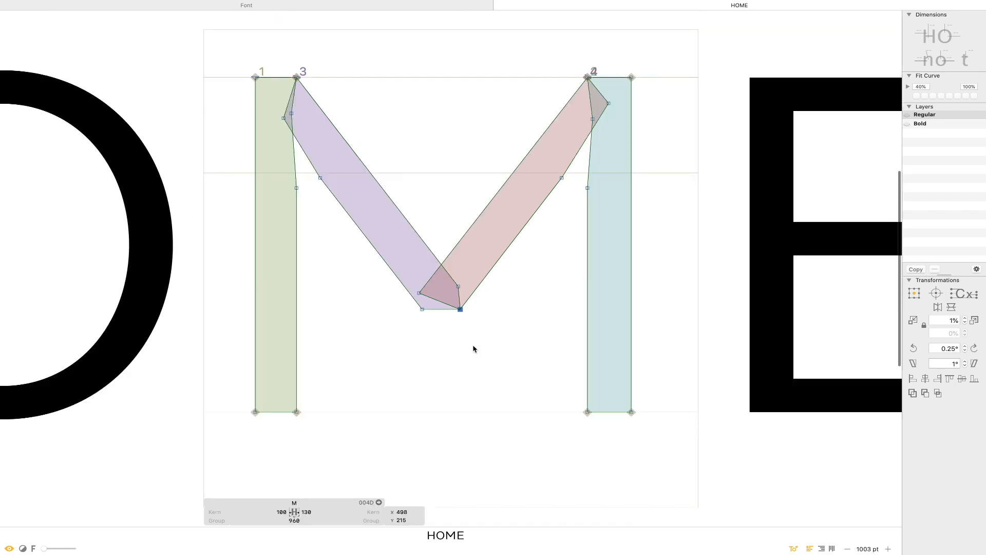
Shift all of the M's vertex nodes 10 units right and preview the letter within HOME.
{"action": "key", "text": "space"}
{"action": "left_click_drag", "start_coordinate": [491, 356], "coordinate": [382, 262]}
{"action": "key", "text": "Right"}
{"action": "key", "text": "Right"}
{"action": "key", "text": "Right"}
{"action": "key", "text": "Right"}
{"action": "key", "text": "Right"}
{"action": "key", "text": "Right"}
{"action": "key", "text": "Right"}
{"action": "key", "text": "Right"}
{"action": "key", "text": "Right"}
{"action": "left_click", "coordinate": [428, 374]}
{"action": "scroll", "coordinate": [431, 372], "scroll_direction": "down", "scroll_amount": 8}
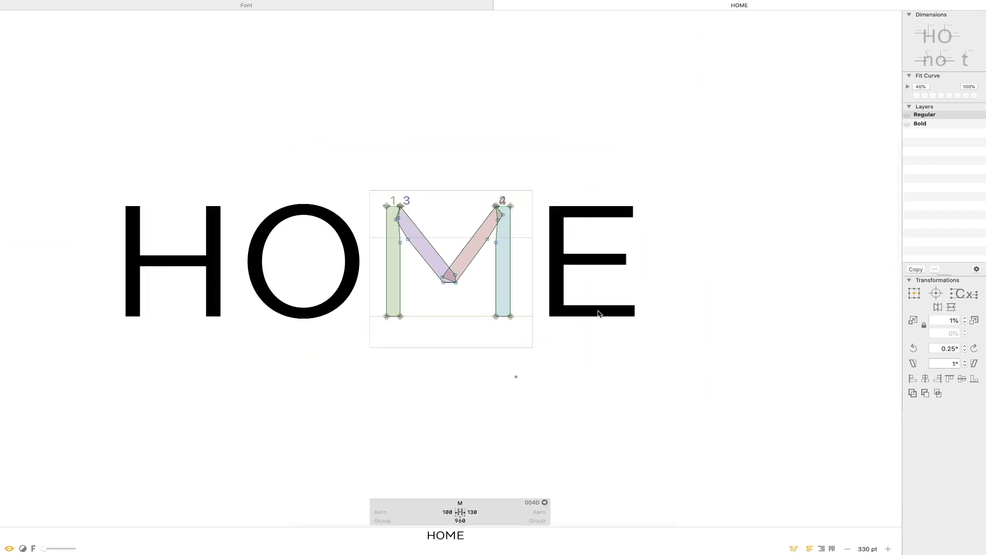
{"action": "key", "text": "Escape"}
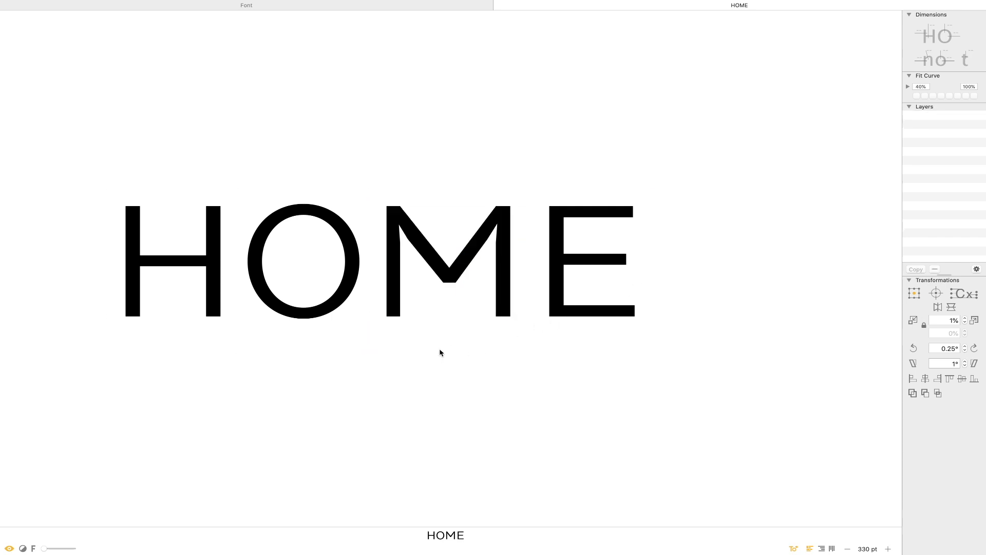
Reopen the M and shift the right diagonal's inner vertex node horizontally to X 448, then preview the shape.
{"action": "left_click_drag", "start_coordinate": [529, 186], "coordinate": [347, 348]}
{"action": "double_click", "coordinate": [478, 292]}
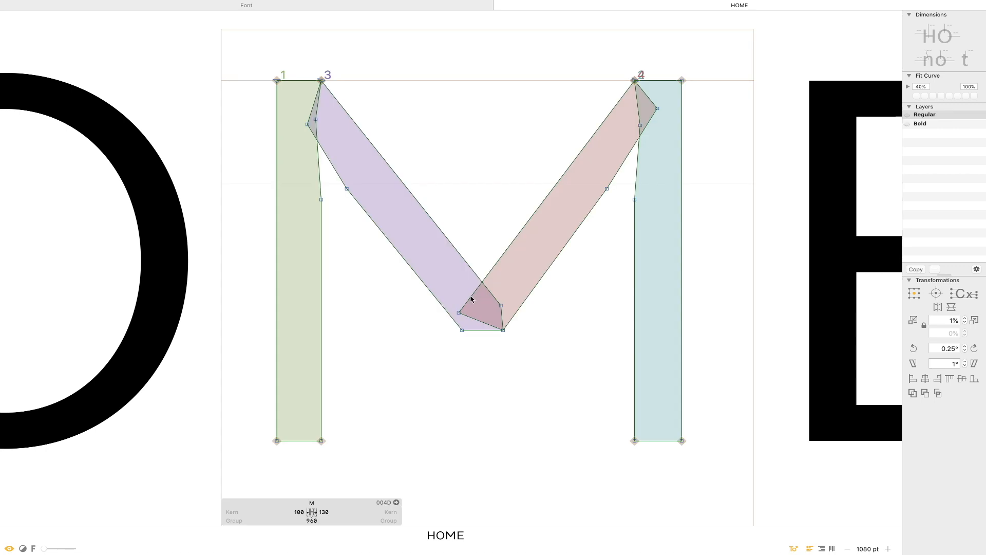
{"action": "left_click_drag", "start_coordinate": [463, 318], "coordinate": [467, 328]}
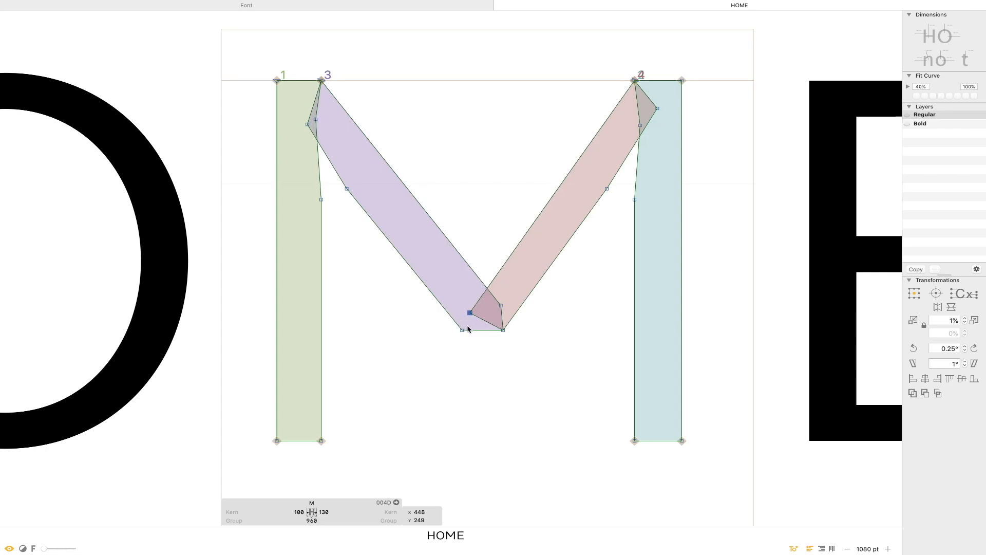
{"action": "key", "text": "space"}
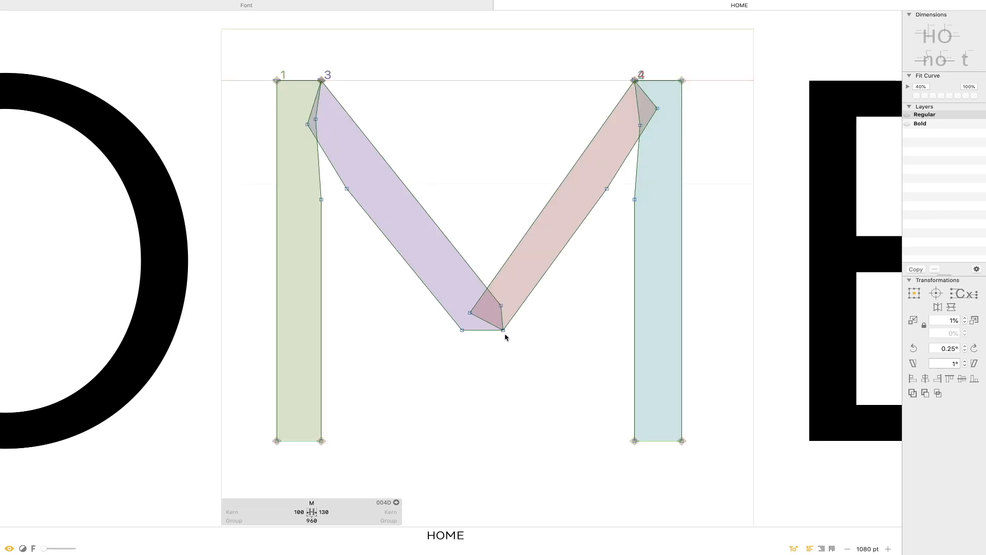
Move the right diagonal and stem 20 units left, and snap the left diagonal's bottom-right node to the right diagonal's corner at X 488, Y 215.
{"action": "double_click", "coordinate": [516, 248]}
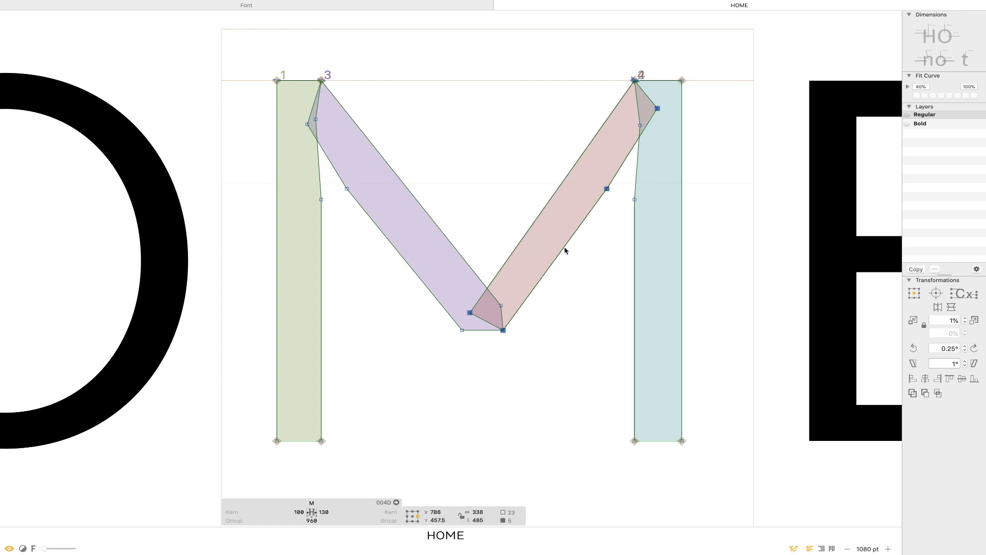
{"action": "double_click", "coordinate": [636, 250], "text": "shift"}
{"action": "key", "text": "shift+Left"}
{"action": "key", "text": "shift+Right"}
{"action": "key", "text": "shift+Left"}
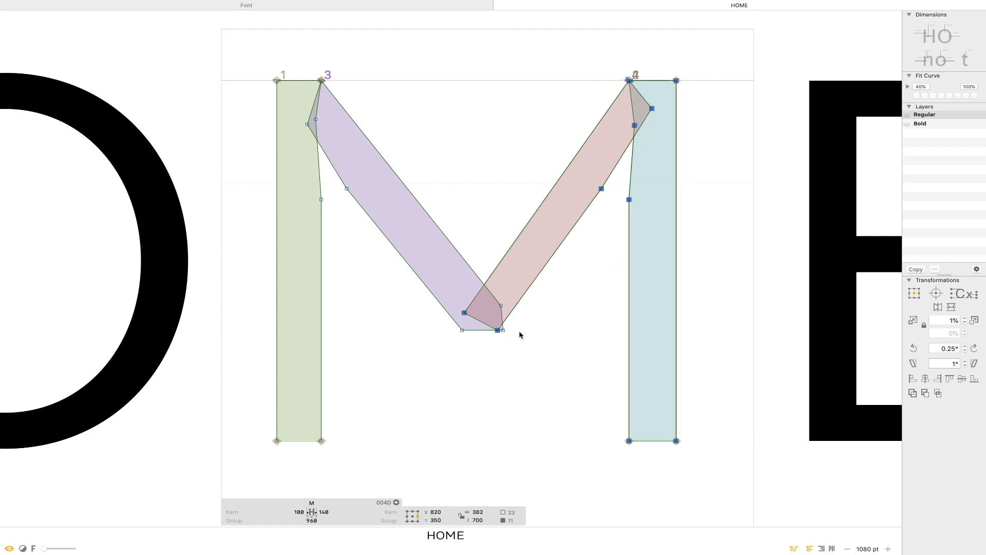
{"action": "key", "text": "shift+Left"}
{"action": "left_click", "coordinate": [513, 336]}
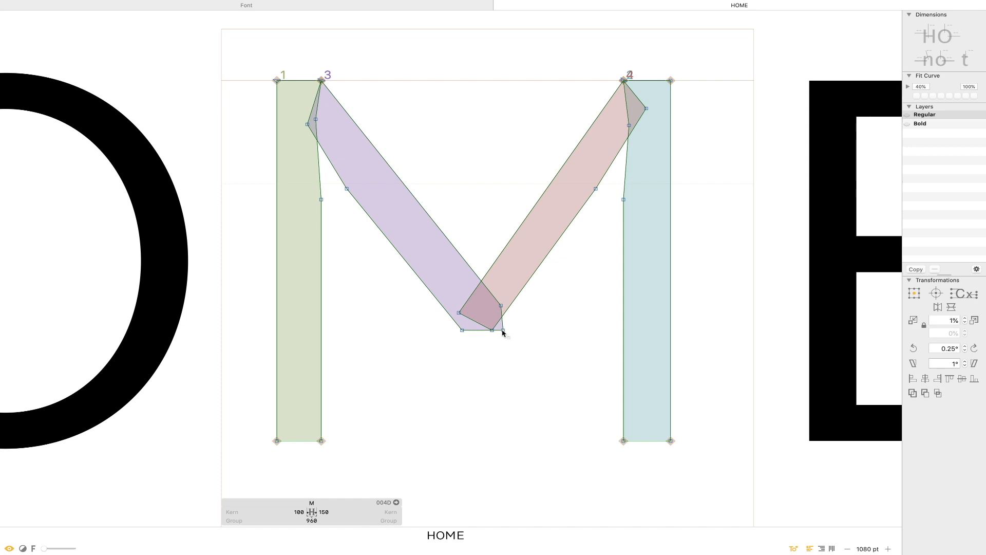
{"action": "left_click_drag", "start_coordinate": [503, 330], "coordinate": [491, 330]}
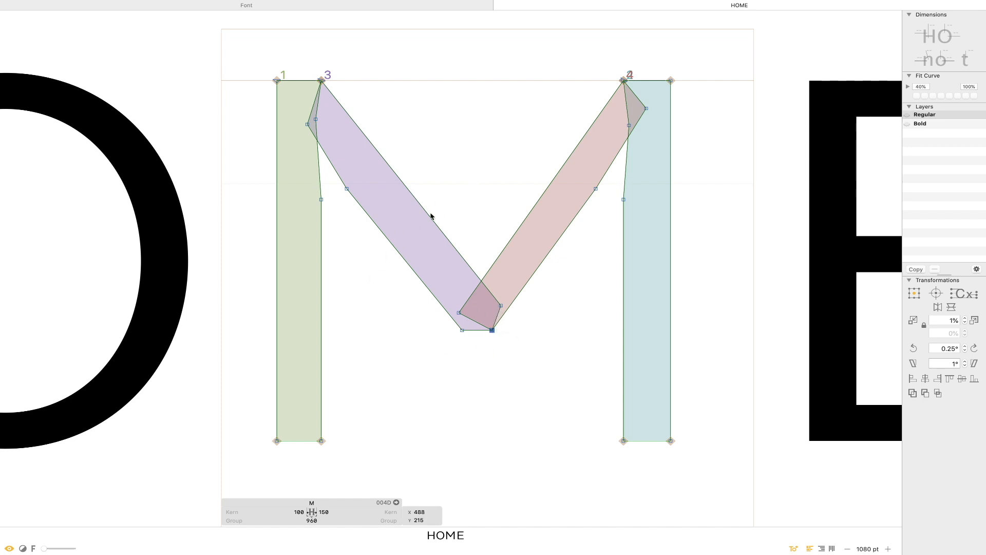
{"action": "left_click", "coordinate": [514, 376]}
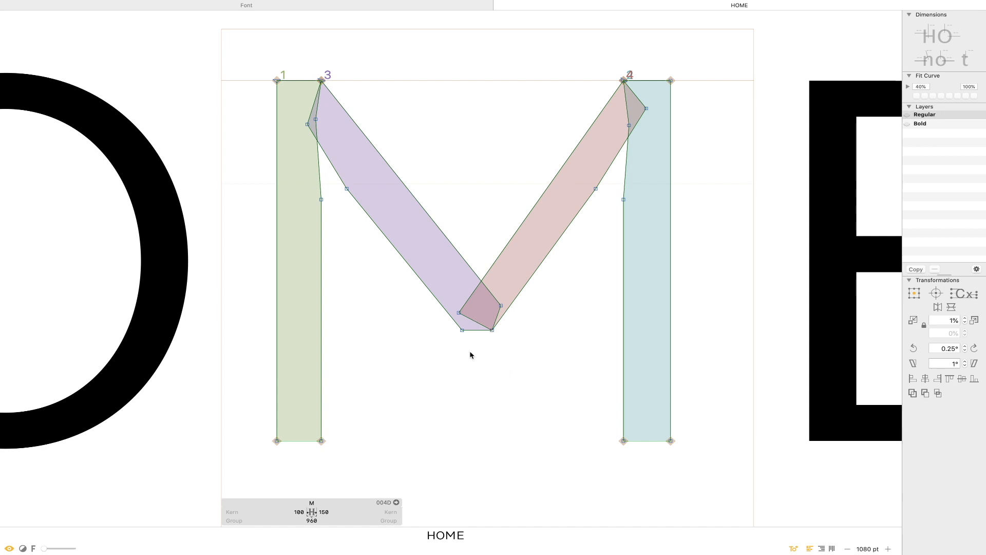
Set the M's right sidebearing to 100.
{"action": "key", "text": "super+minus"}
{"action": "key", "text": "super+minus"}
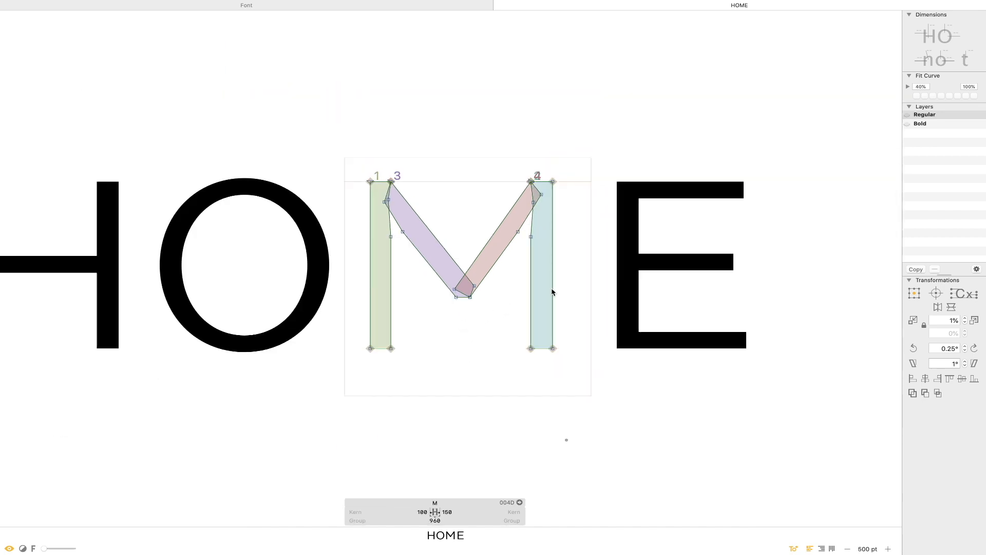
{"action": "left_click", "coordinate": [447, 512]}
{"action": "type", "text": "100"}
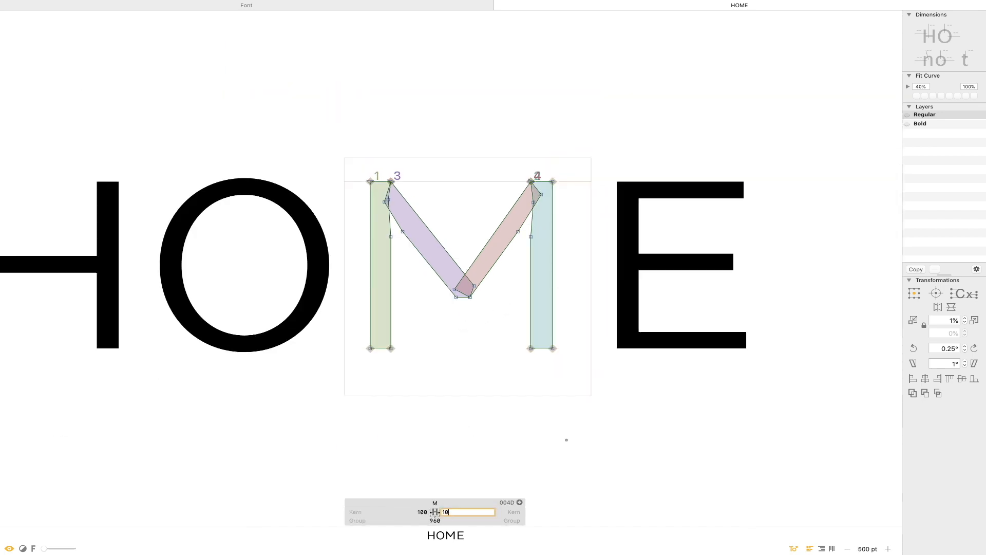
{"action": "key", "text": "Return"}
Examine the M's width and weight within HOME at sizes down to 75 pt.
{"action": "key", "text": "Escape"}
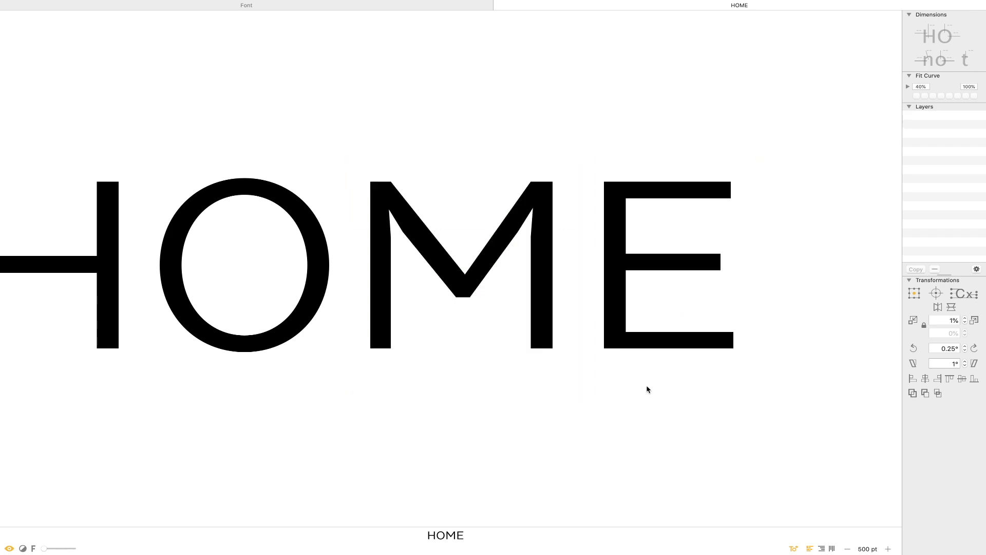
{"action": "key", "text": "super+minus"}
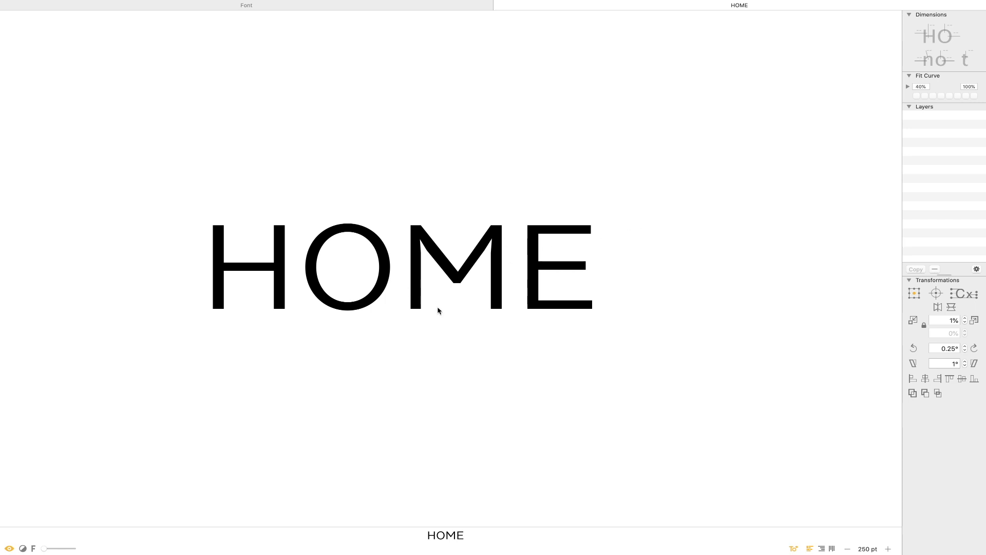
{"action": "key", "text": "t"}
{"action": "key", "text": "super+minus"}
{"action": "key", "text": "super+minus"}
{"action": "key", "text": "super+minus"}
{"action": "left_click_drag", "start_coordinate": [455, 298], "coordinate": [517, 315]}
{"action": "key", "text": "Escape"}
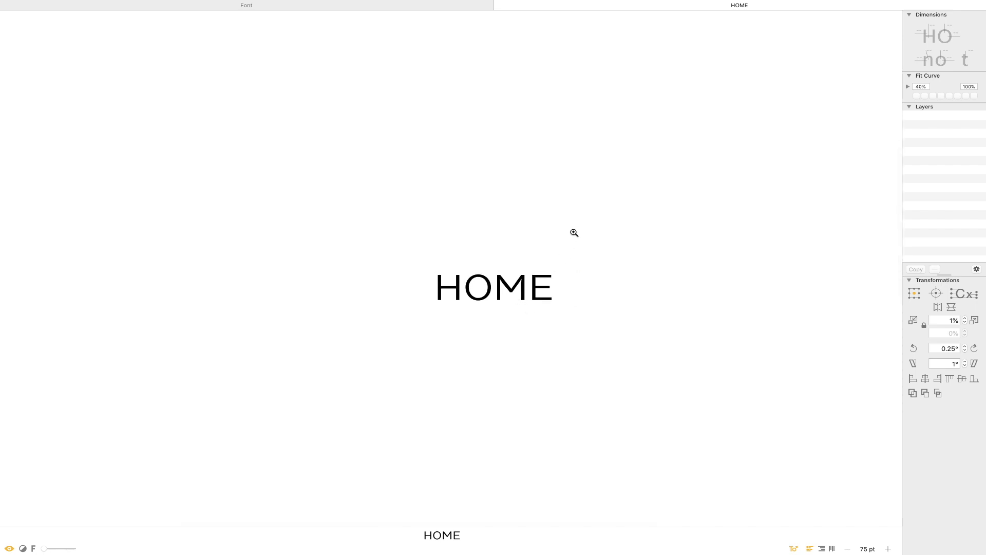
Reopen the M and move all of its vertex nodes 10 units left.
{"action": "left_click_drag", "start_coordinate": [573, 229], "coordinate": [412, 359]}
{"action": "left_click_drag", "start_coordinate": [605, 150], "coordinate": [413, 359]}
{"action": "double_click", "coordinate": [485, 252]}
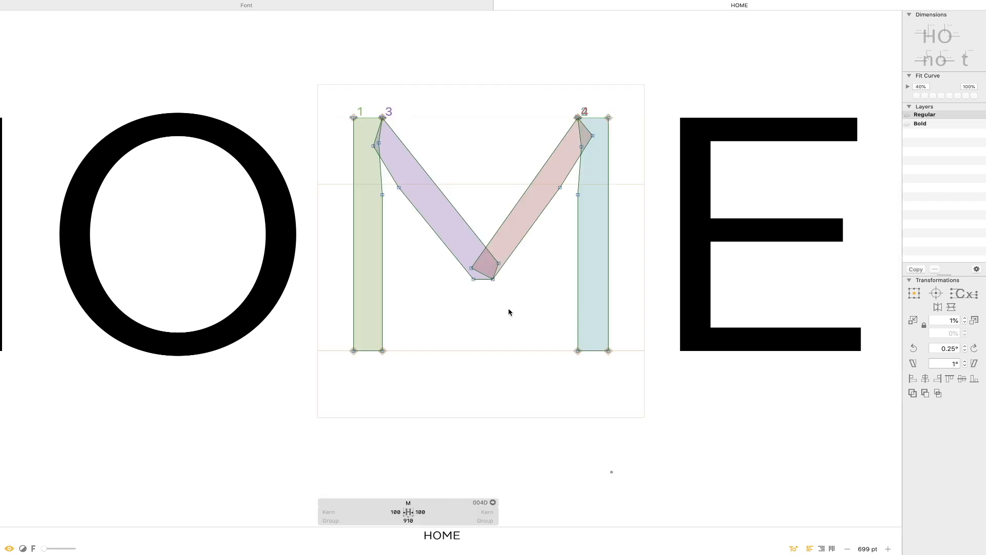
{"action": "left_click_drag", "start_coordinate": [520, 301], "coordinate": [456, 248]}
{"action": "key", "text": "shift+Left"}
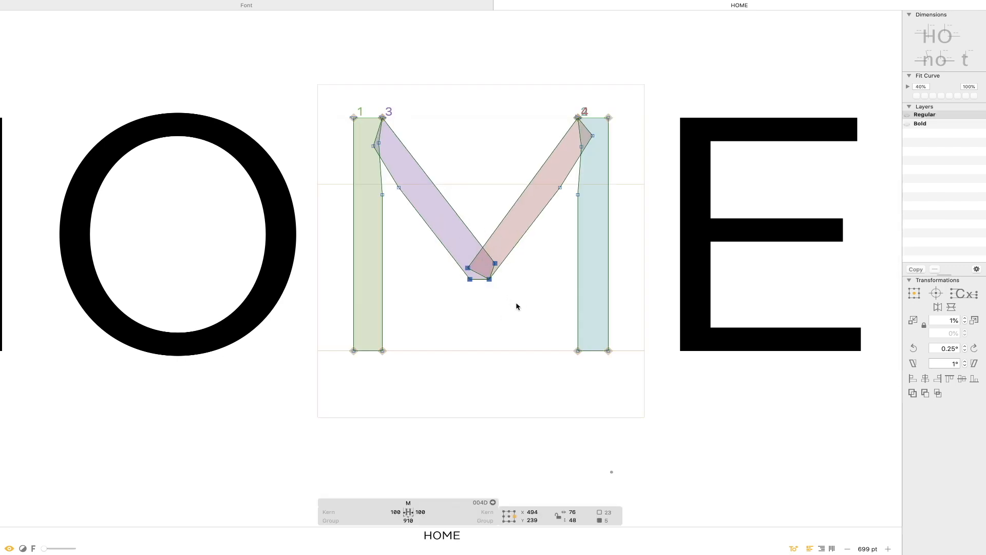
Check the M's vertex position and symmetry within HOME at 150 pt.
{"action": "key", "text": "t"}
{"action": "double_click", "coordinate": [638, 278]}
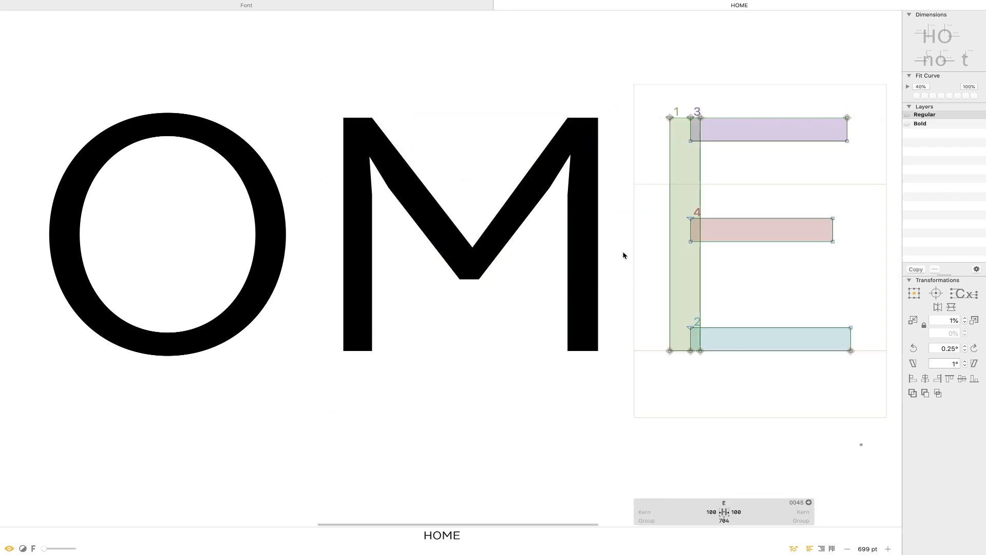
{"action": "key", "text": "super+0"}
{"action": "key", "text": "super+minus"}
{"action": "key", "text": "super+minus"}
{"action": "key", "text": "super+minus"}
{"action": "key", "text": "super+minus"}
{"action": "key", "text": "super+minus"}
{"action": "key", "text": "super+minus"}
{"action": "key", "text": "super+minus"}
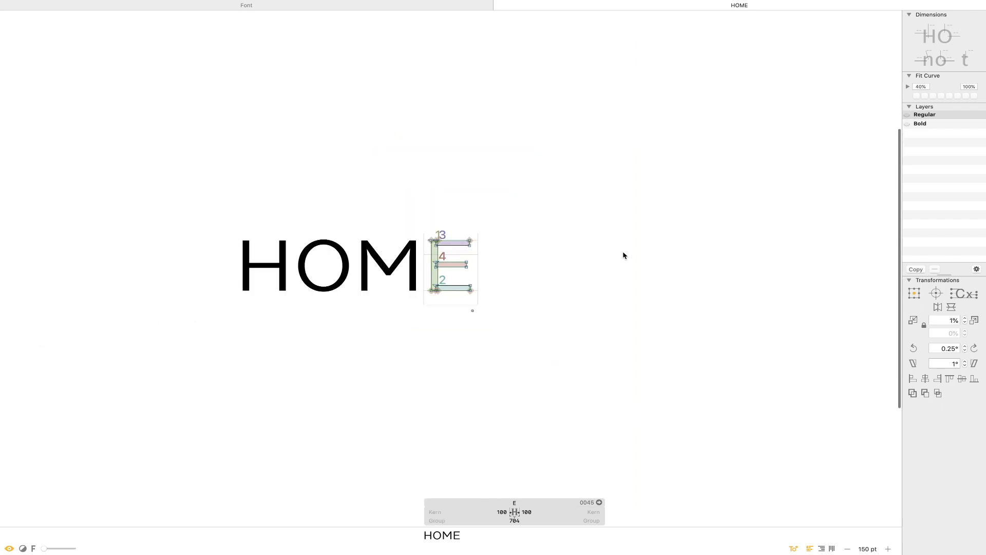
{"action": "key", "text": "t"}
{"action": "key", "text": "Right"}
{"action": "scroll", "coordinate": [678, 205], "scroll_direction": "left", "scroll_amount": 5}
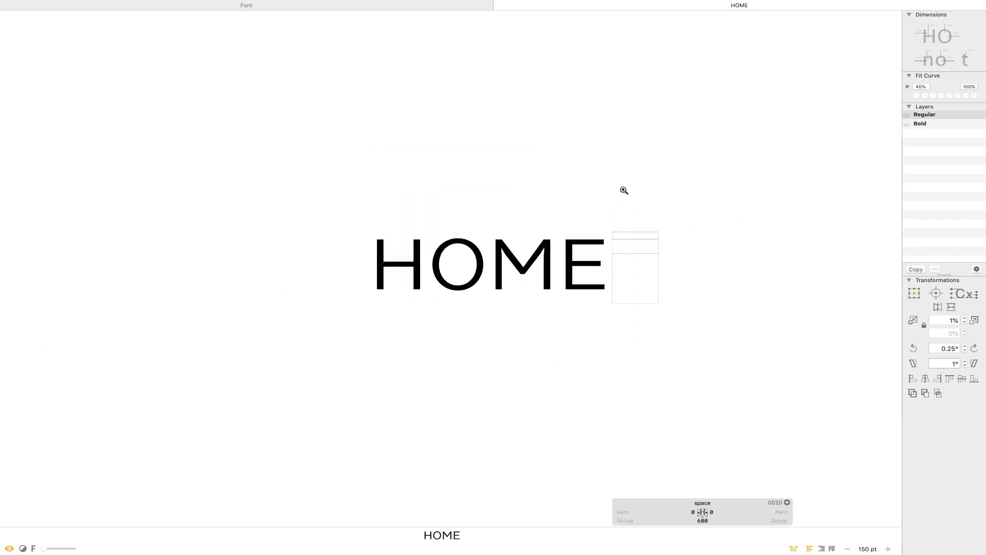
Measure and compare the stroke thickness of the M's two diagonals.
{"action": "left_click_drag", "start_coordinate": [626, 188], "coordinate": [445, 321]}
{"action": "double_click", "coordinate": [324, 335]}
{"action": "left_click", "coordinate": [326, 334]}
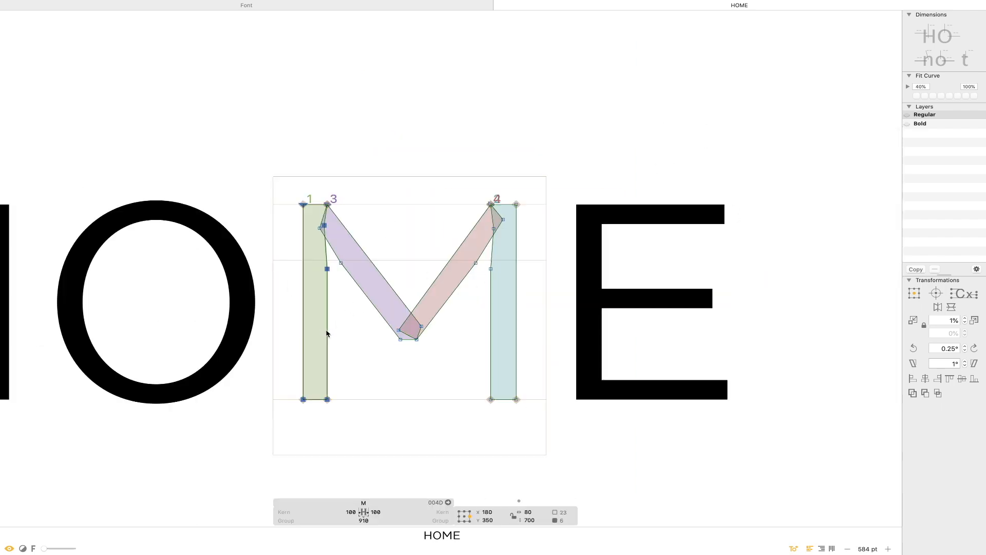
{"action": "double_click", "coordinate": [491, 330]}
{"action": "left_click", "coordinate": [476, 326]}
{"action": "double_click", "coordinate": [455, 291]}
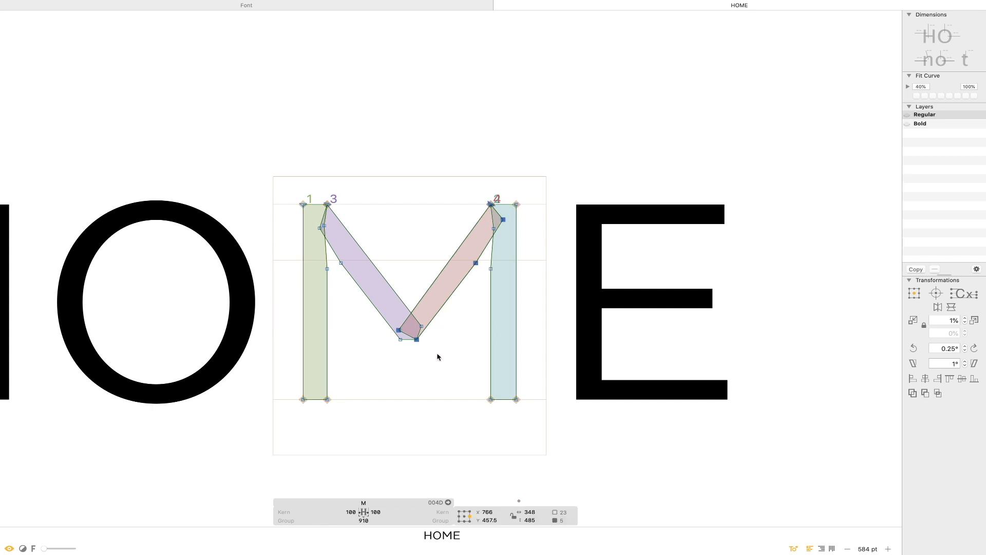
{"action": "double_click", "coordinate": [370, 261]}
{"action": "key", "text": "l"}
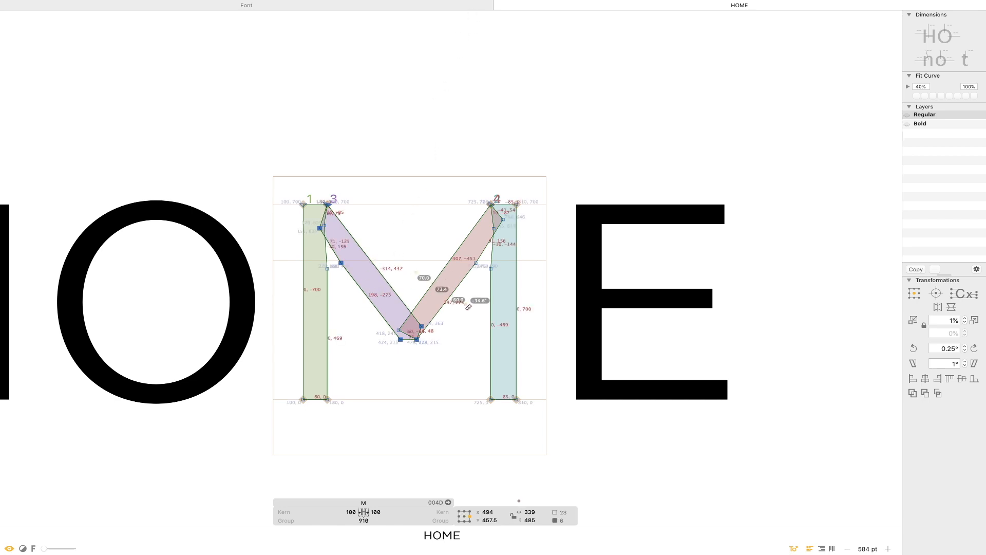
{"action": "key", "text": "super+space"}
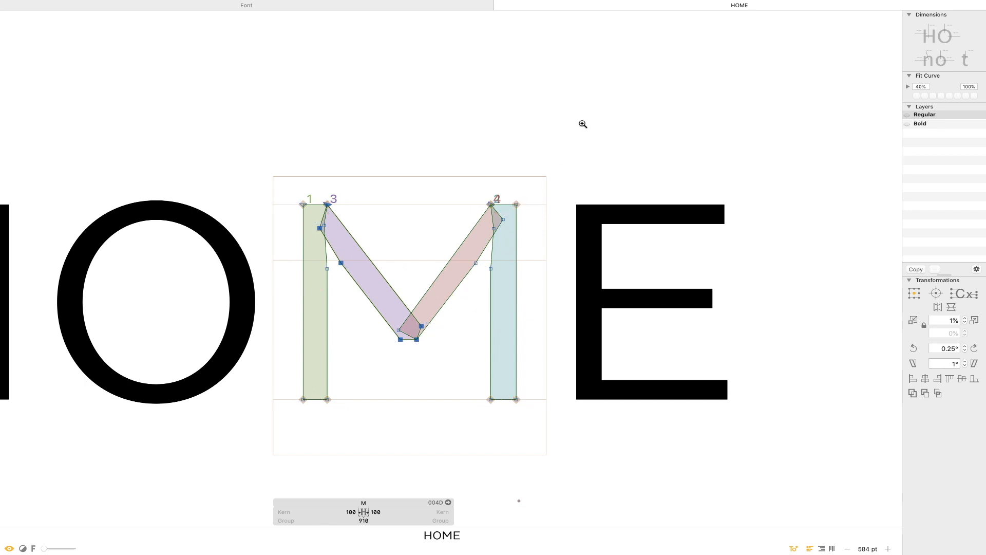
{"action": "left_click_drag", "start_coordinate": [579, 130], "coordinate": [285, 414]}
{"action": "key", "text": "l"}
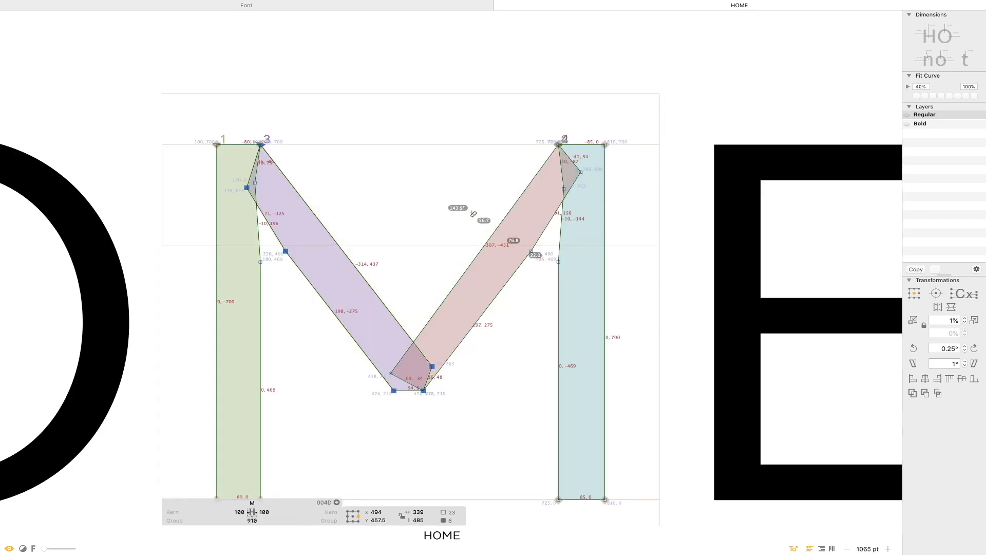
Raise the right diagonal's inner vertex node to Y 256, keeping it at X 418.
{"action": "key", "text": "v"}
{"action": "left_click", "coordinate": [391, 373]}
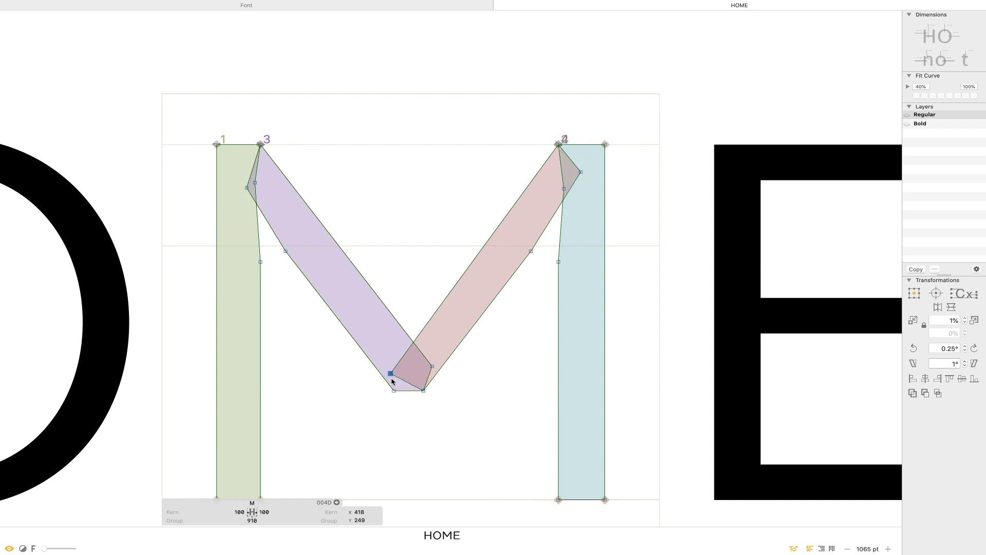
{"action": "key", "text": "Up"}
{"action": "key", "text": "Up"}
{"action": "key", "text": "Up"}
{"action": "key", "text": "Up"}
{"action": "key", "text": "Up"}
{"action": "key", "text": "Up"}
{"action": "key", "text": "Up"}
{"action": "key", "text": "Up"}
{"action": "key", "text": "Up"}
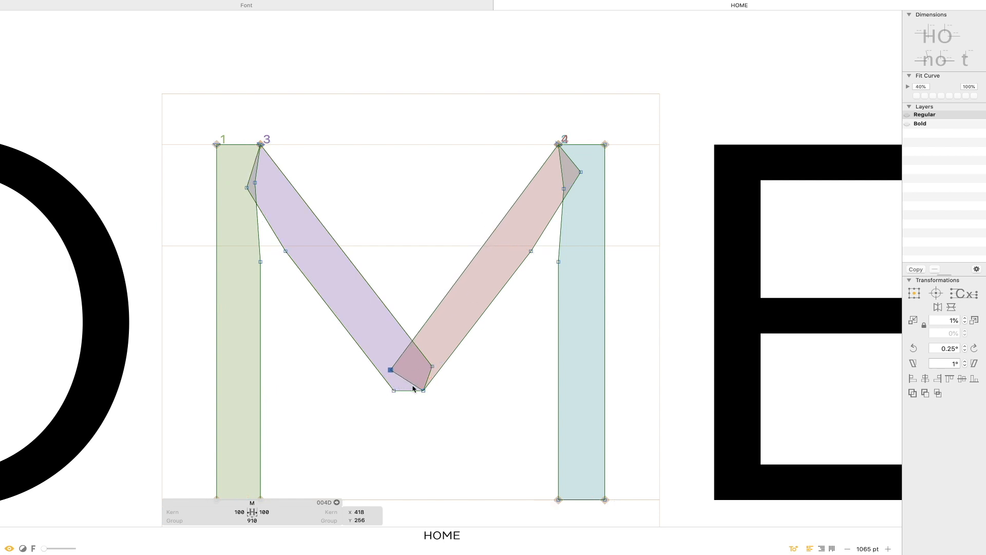
{"action": "left_click", "coordinate": [436, 436]}
Examine the adjusted M against its neighbours in HOME at 100 pt.
{"action": "key", "text": "super+minus"}
{"action": "key", "text": "super+minus"}
{"action": "key", "text": "super+minus"}
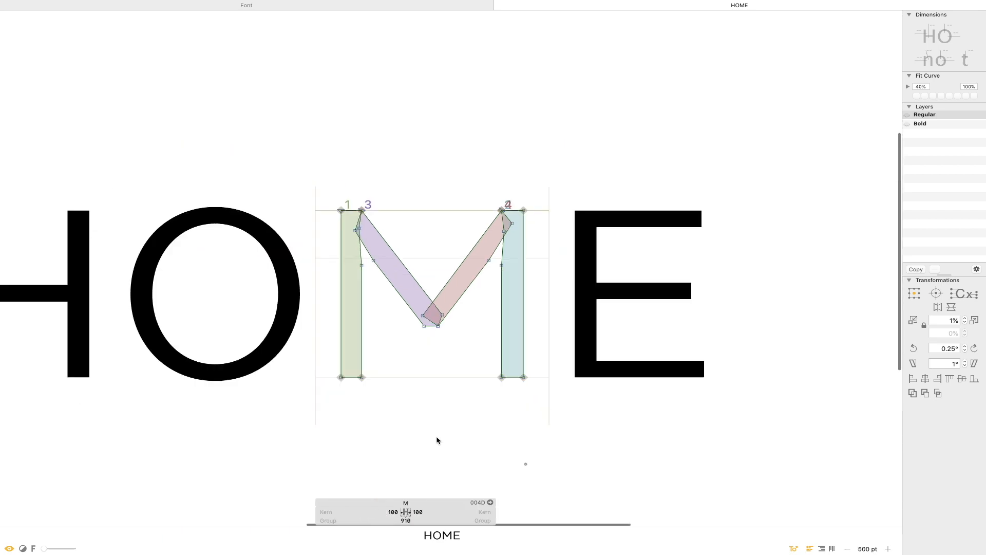
{"action": "key", "text": "t"}
{"action": "left_click", "coordinate": [613, 315]}
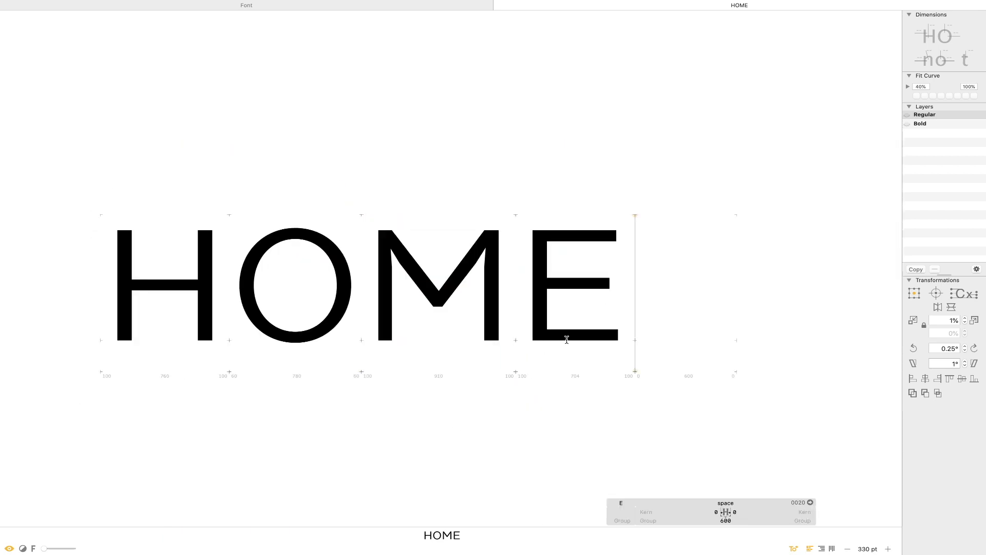
{"action": "key", "text": "Escape"}
{"action": "key", "text": "super+minus"}
{"action": "key", "text": "super+minus"}
{"action": "key", "text": "super+minus"}
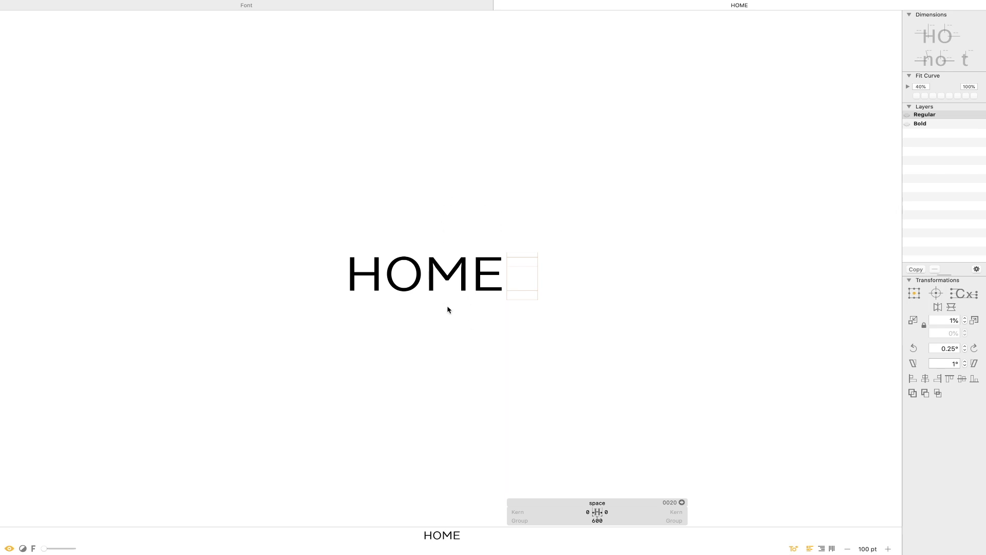
Delete the trailing space after HOME and preview the word at 25 pt.
{"action": "key", "text": "t"}
{"action": "left_click", "coordinate": [540, 282]}
{"action": "key", "text": "BackSpace"}
{"action": "key", "text": "Escape"}
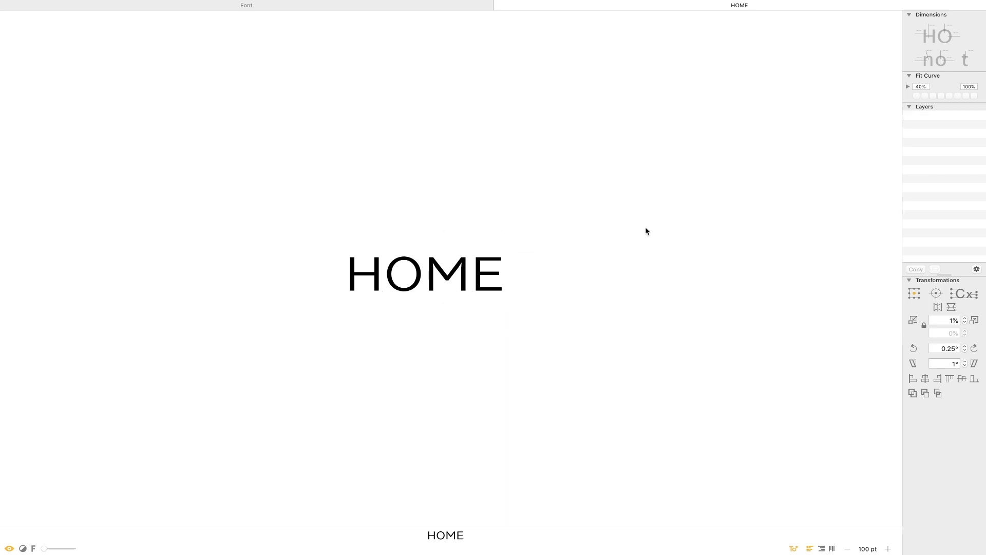
{"action": "key", "text": "super+minus"}
{"action": "key", "text": "super+minus"}
{"action": "key", "text": "super+minus"}
{"action": "key", "text": "super+plus"}
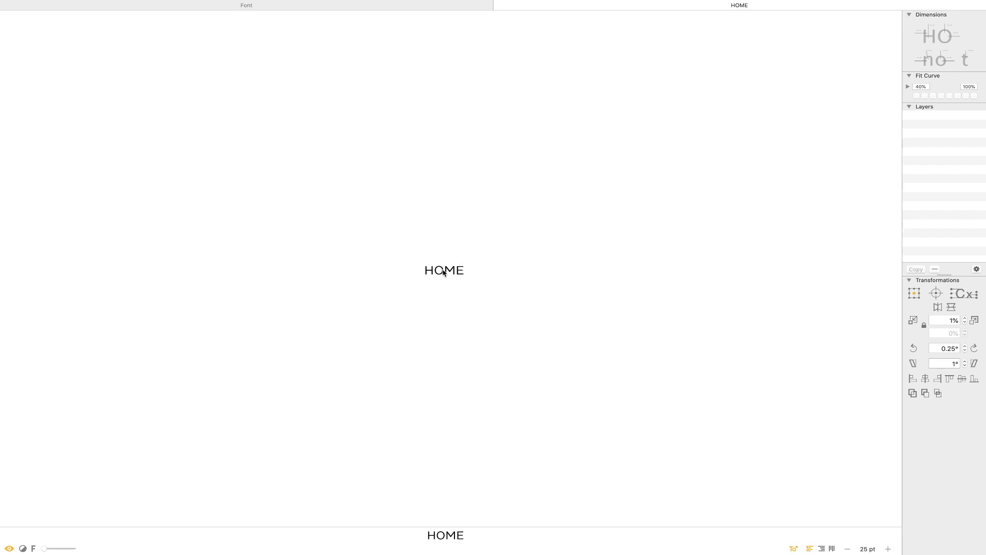
Return to the font overview and select the nine glyph.
{"action": "key", "text": "super+alt+1"}
{"action": "left_click", "coordinate": [494, 216]}
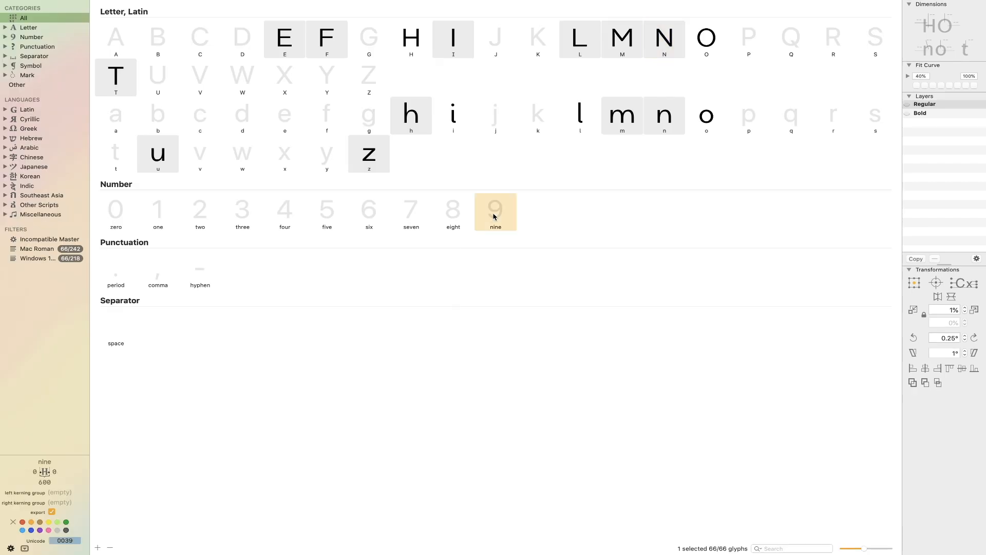